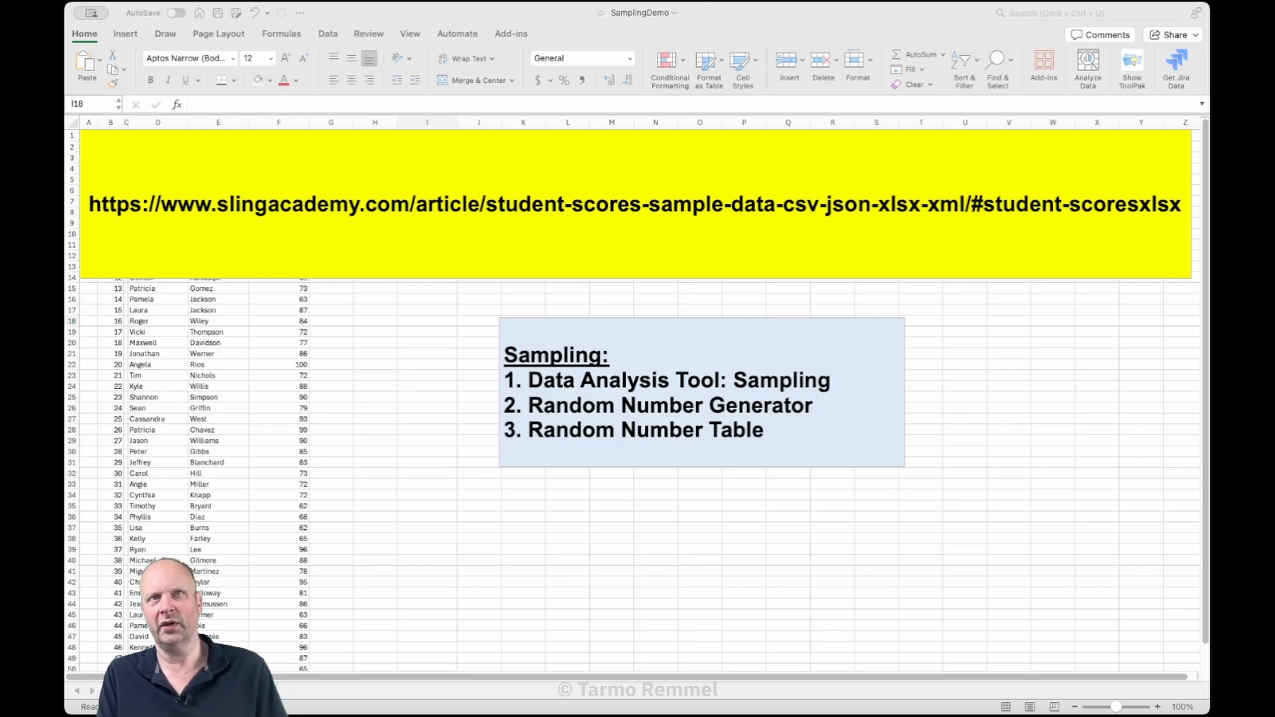
Delete the yellow text box containing the sample data web address.
left_click(1050, 255)
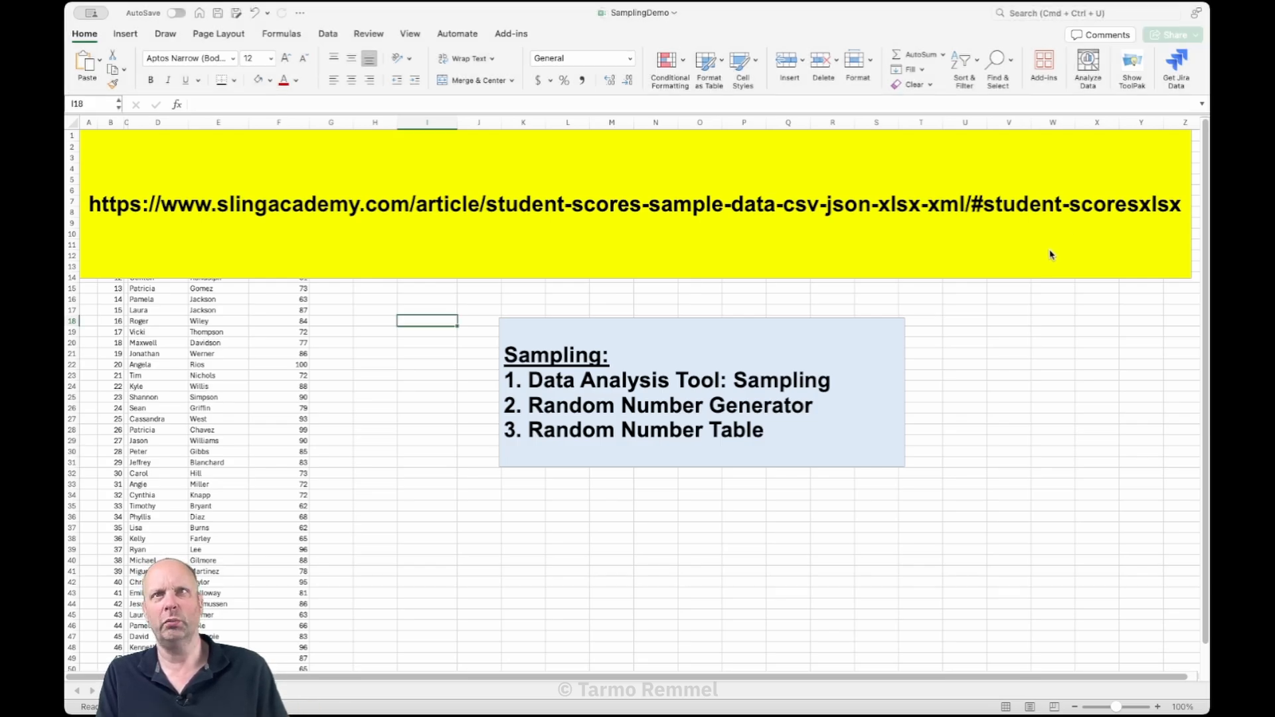
key("Left")
key("Left")
key("Left")
key("Left")
key("Left")
key("Left")
key("Left")
key("Left")
key("Left")
key("Left")
key("Left")
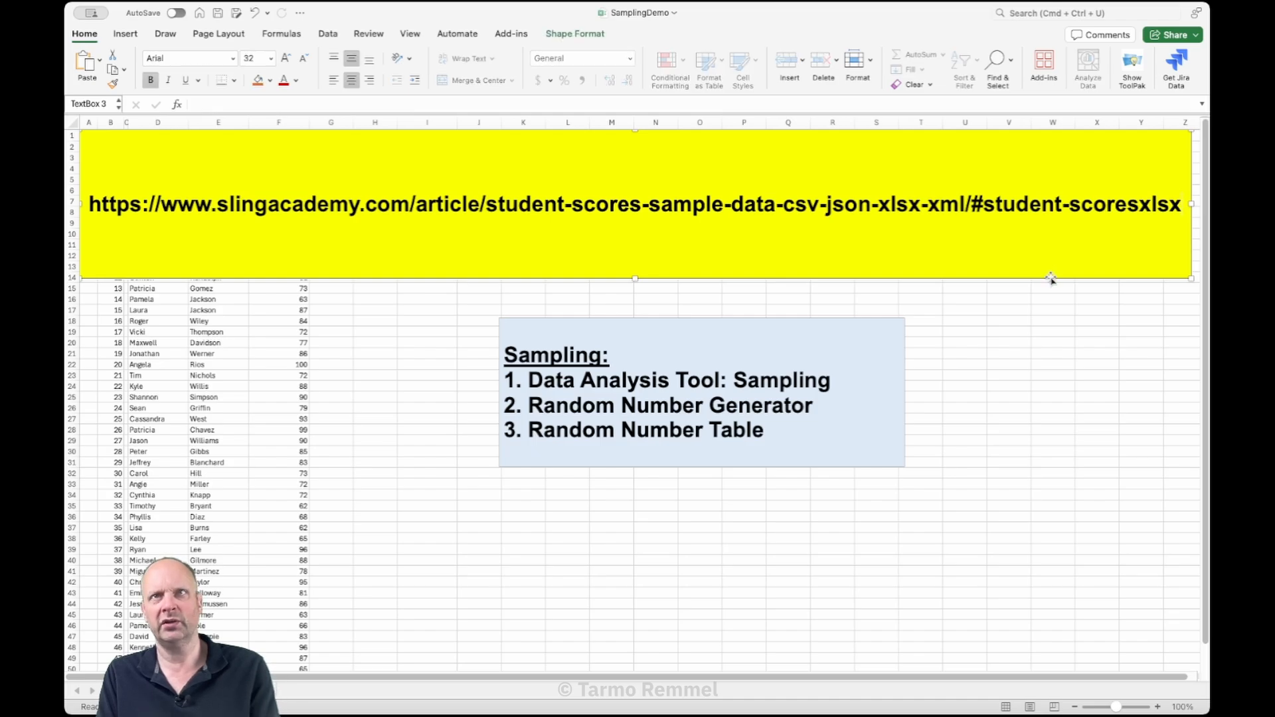
key("BackSpace")
left_click(1050, 279)
key("Delete")
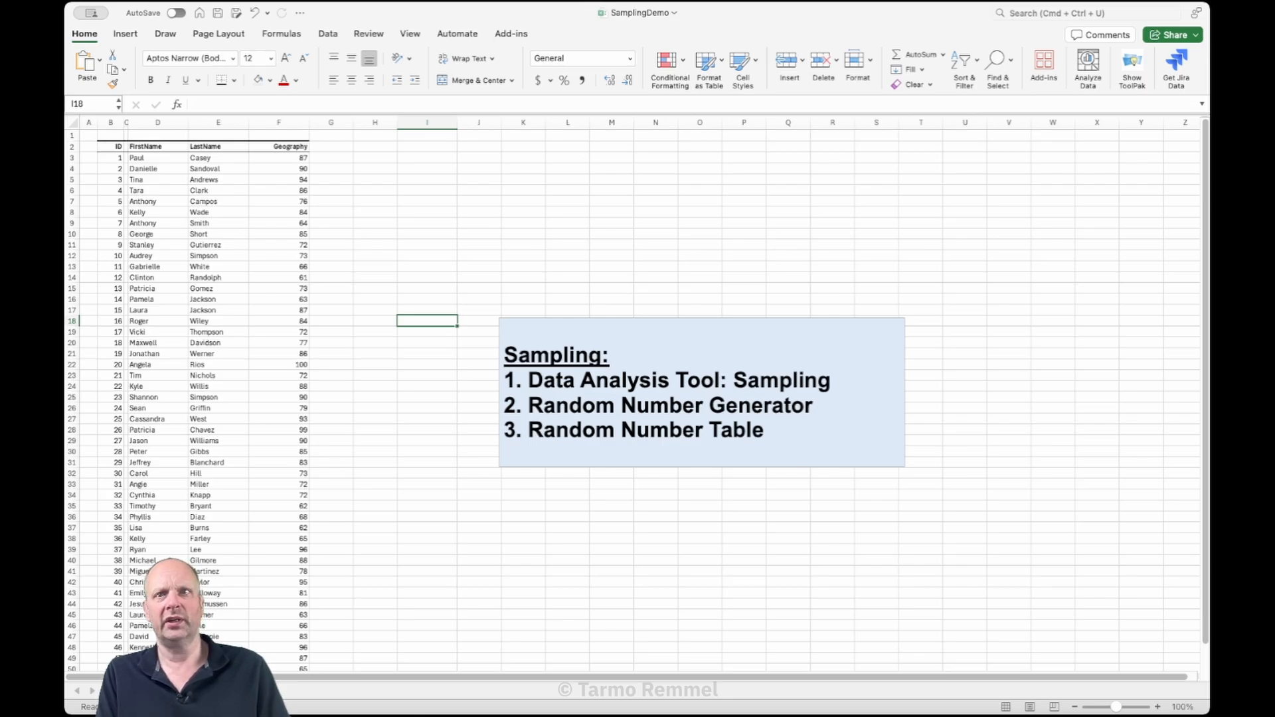
Move the blue Sampling text box closer to the student data table.
left_click(1158, 706)
left_click(1158, 707)
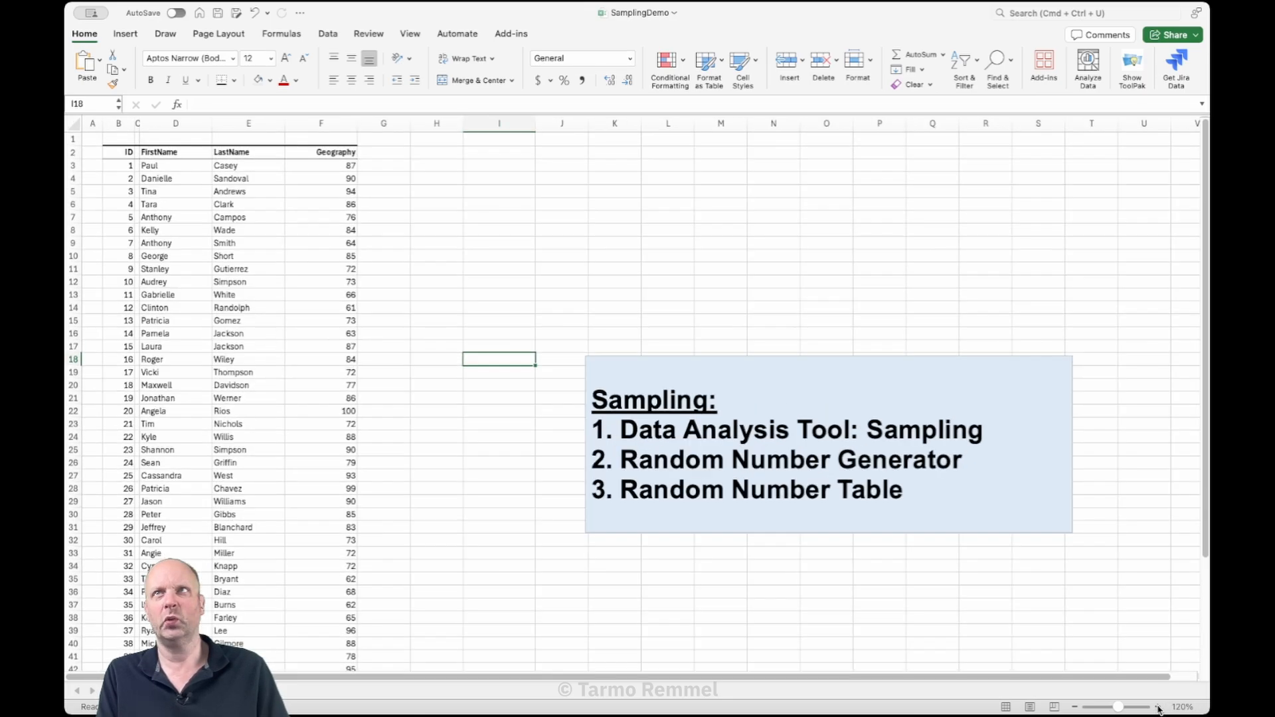
left_click(1158, 707)
left_click(1157, 706)
left_click(1021, 417)
left_click_drag(994, 396, 924, 344)
Examine the ID, FirstName, LastName and Geography columns of the student table down to its last record.
left_click(133, 163)
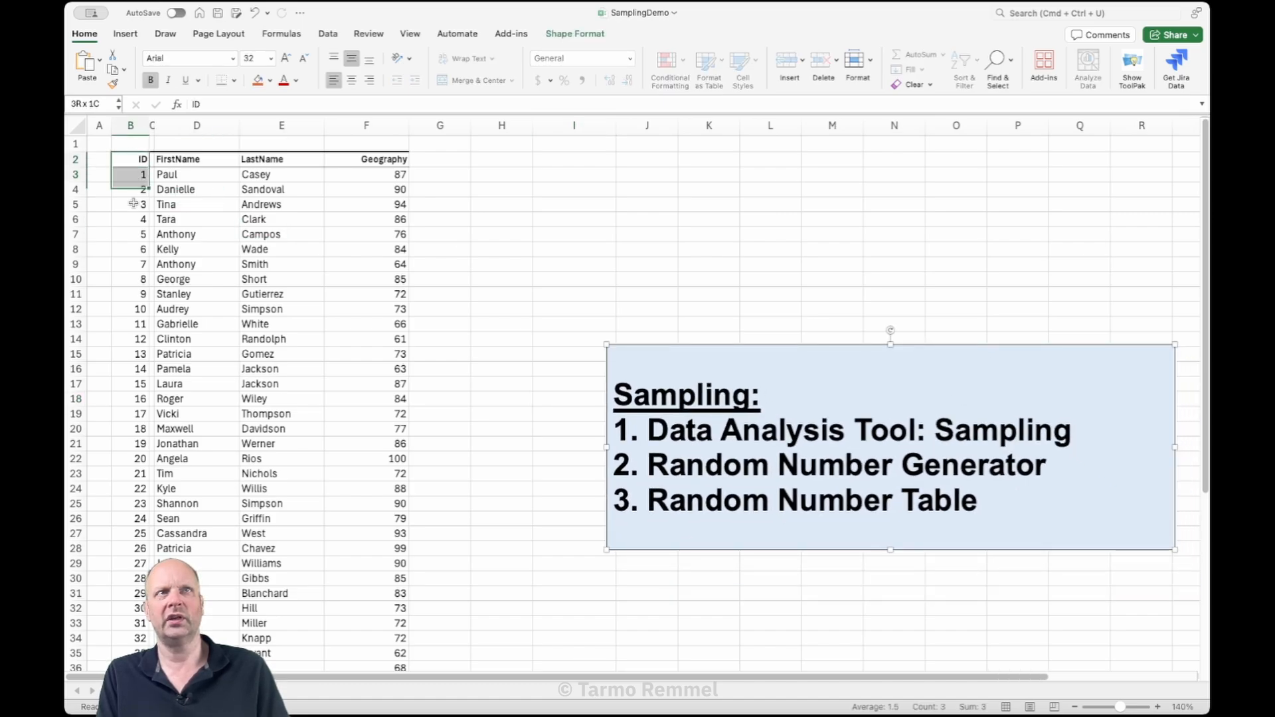
left_click_drag(133, 180, 139, 490)
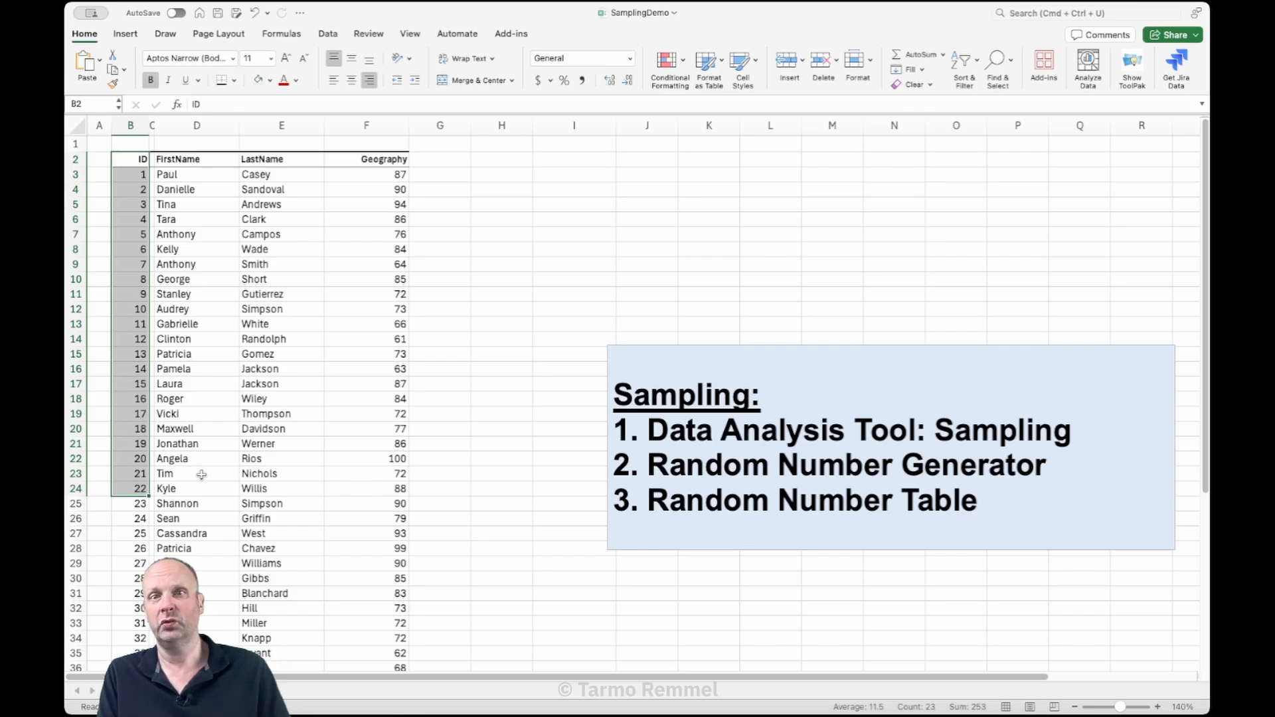
left_click_drag(197, 162, 192, 478)
left_click_drag(292, 163, 293, 477)
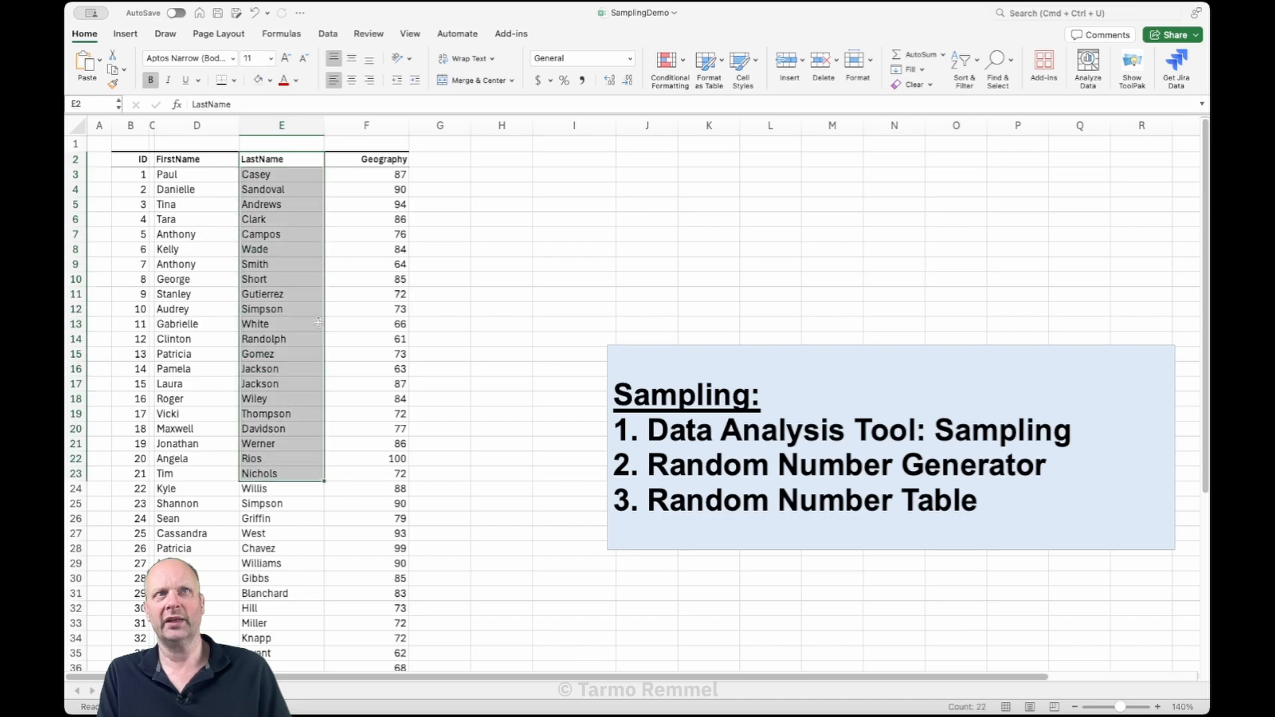
left_click_drag(385, 159, 369, 526)
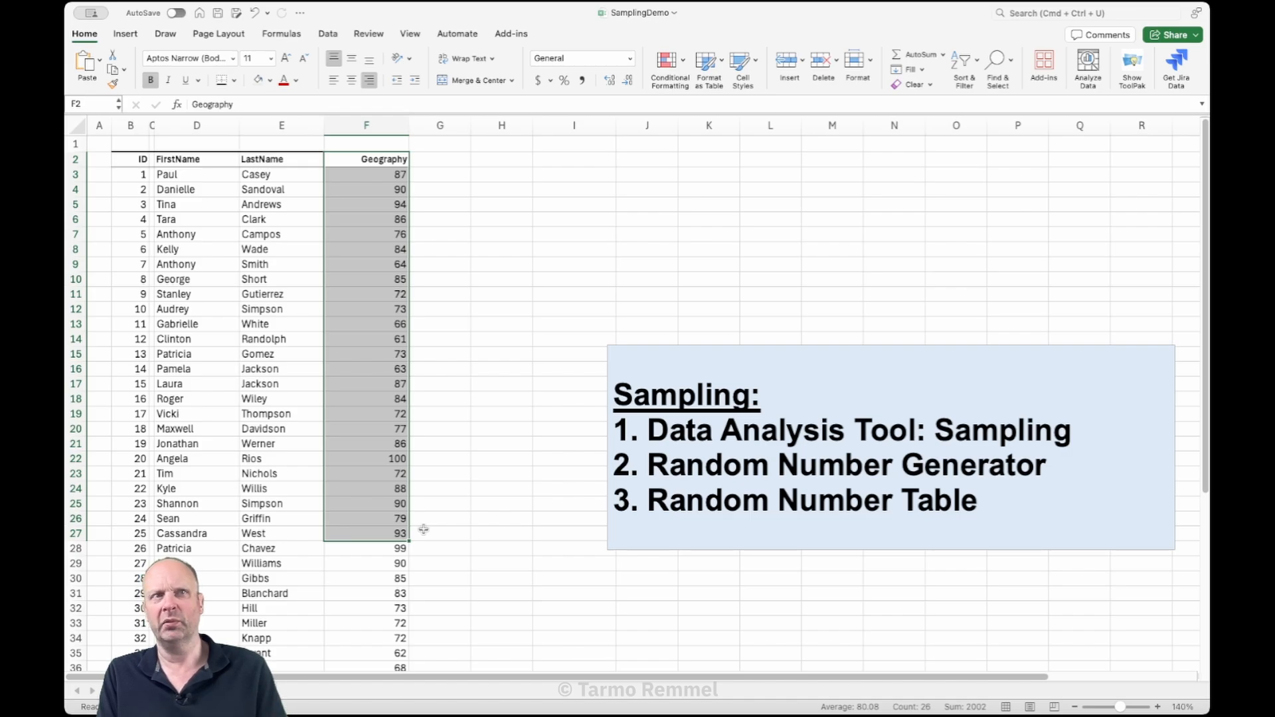
scroll(380, 389, "down", 6)
scroll(380, 389, "down", 5)
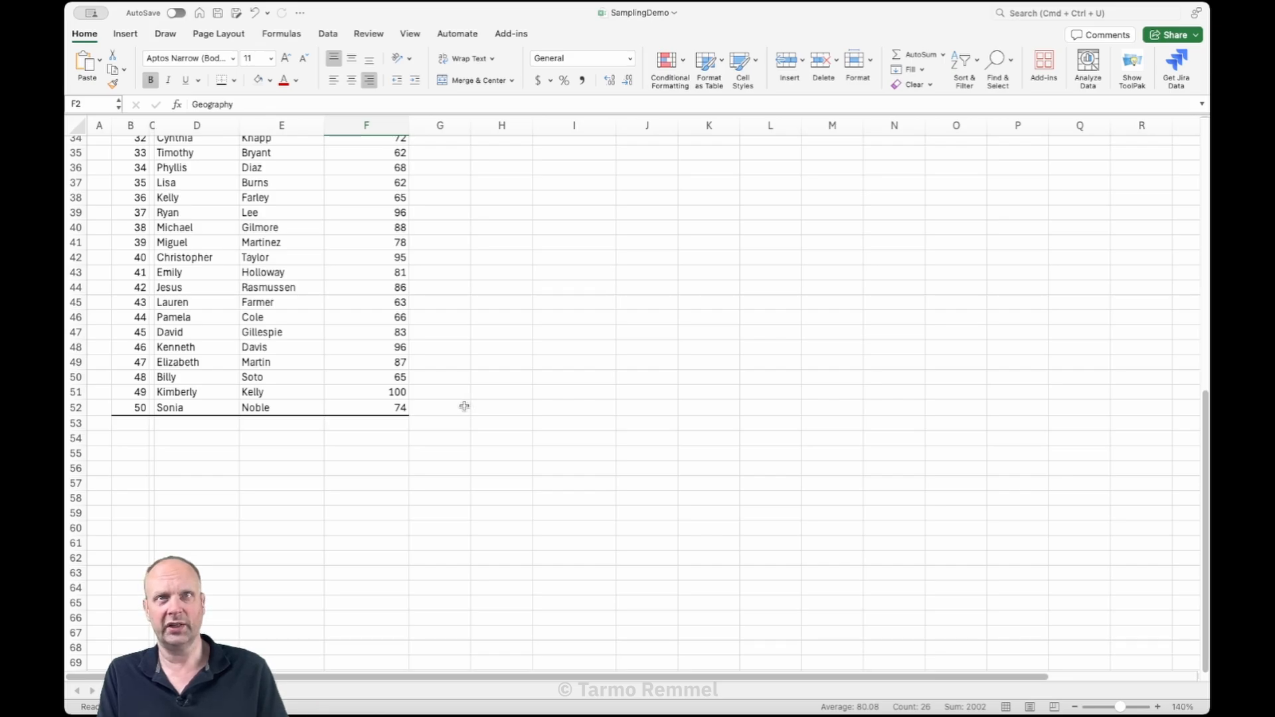
scroll(464, 406, "up", 11)
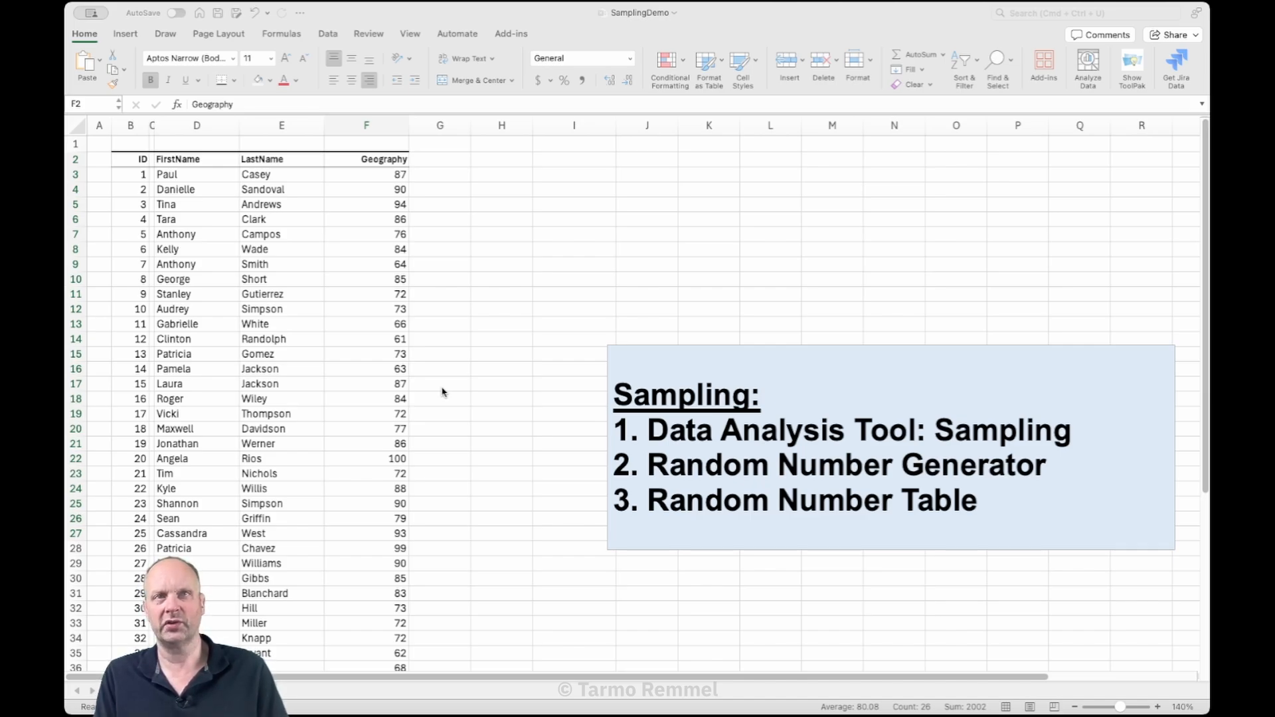
Enter the column header SampleNum in cell H2.
left_click(491, 159)
left_click(497, 157)
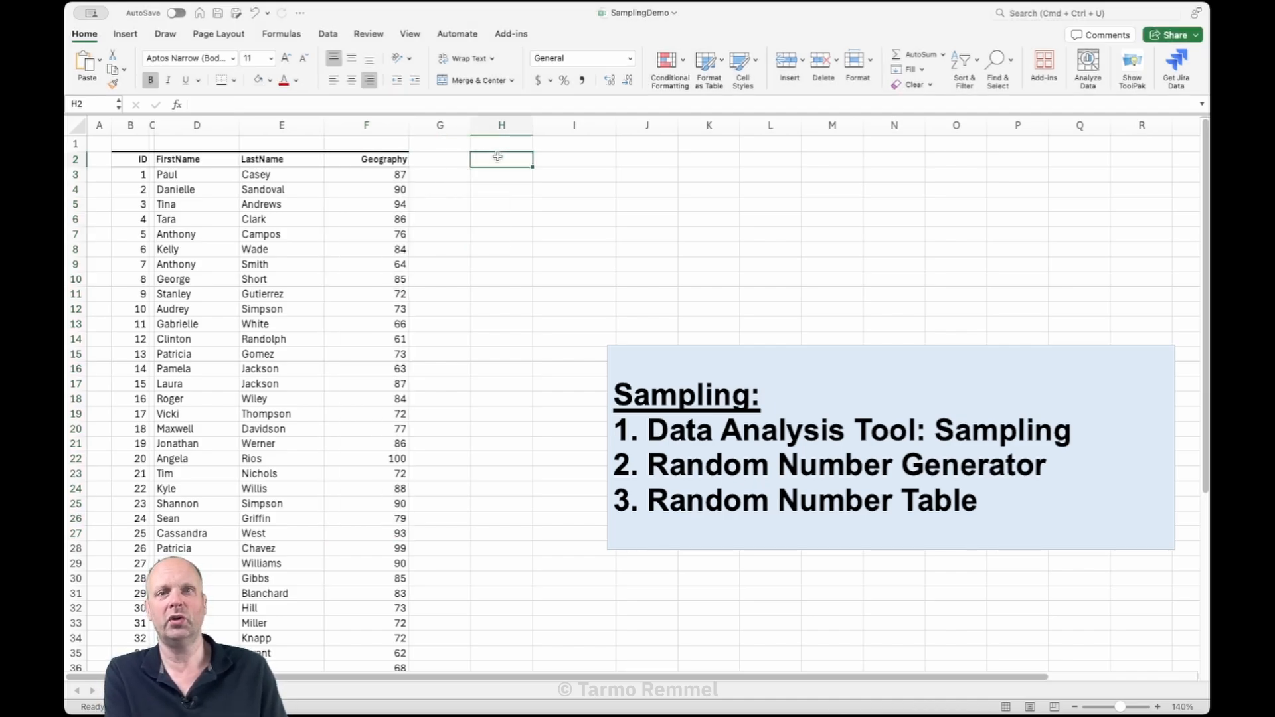
type("Sampl")
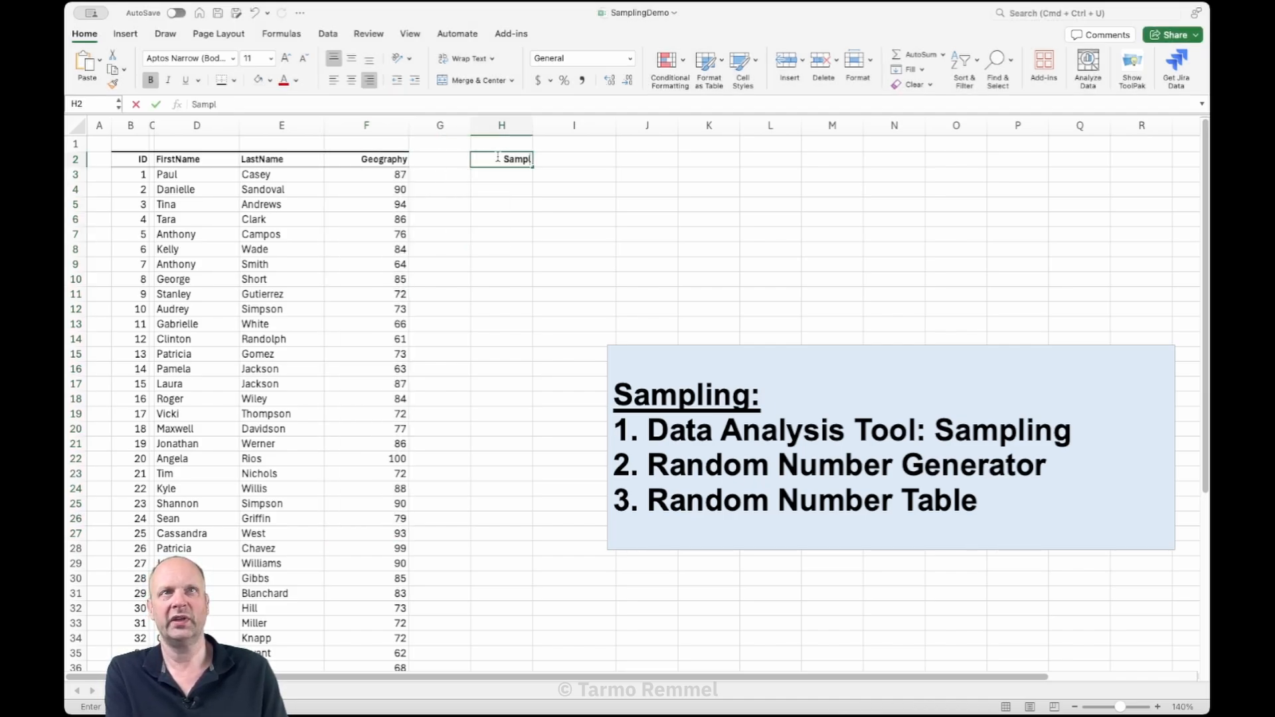
type("eNum")
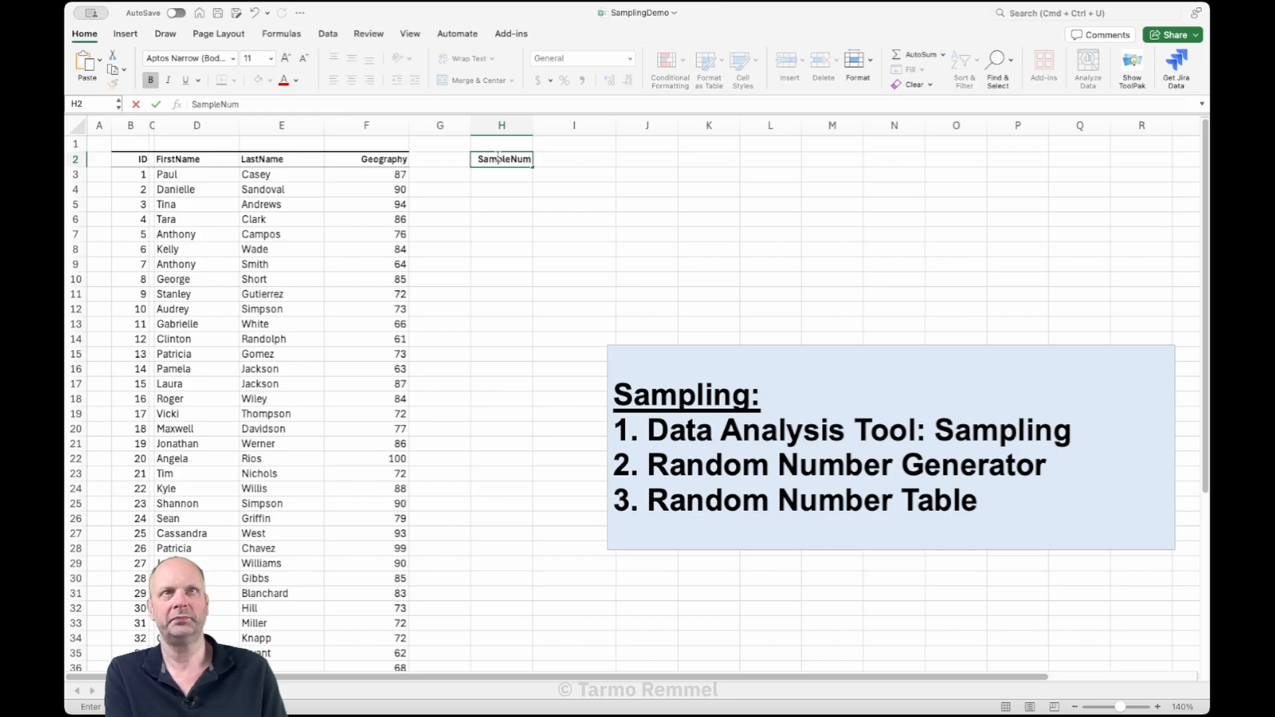
key("Return")
Number the samples in H3:H12 by entering 1 and 2 and filling the series down to 10.
type("1")
key("Return")
type("2")
key("Return")
key("Up")
left_click_drag(502, 175, 503, 191)
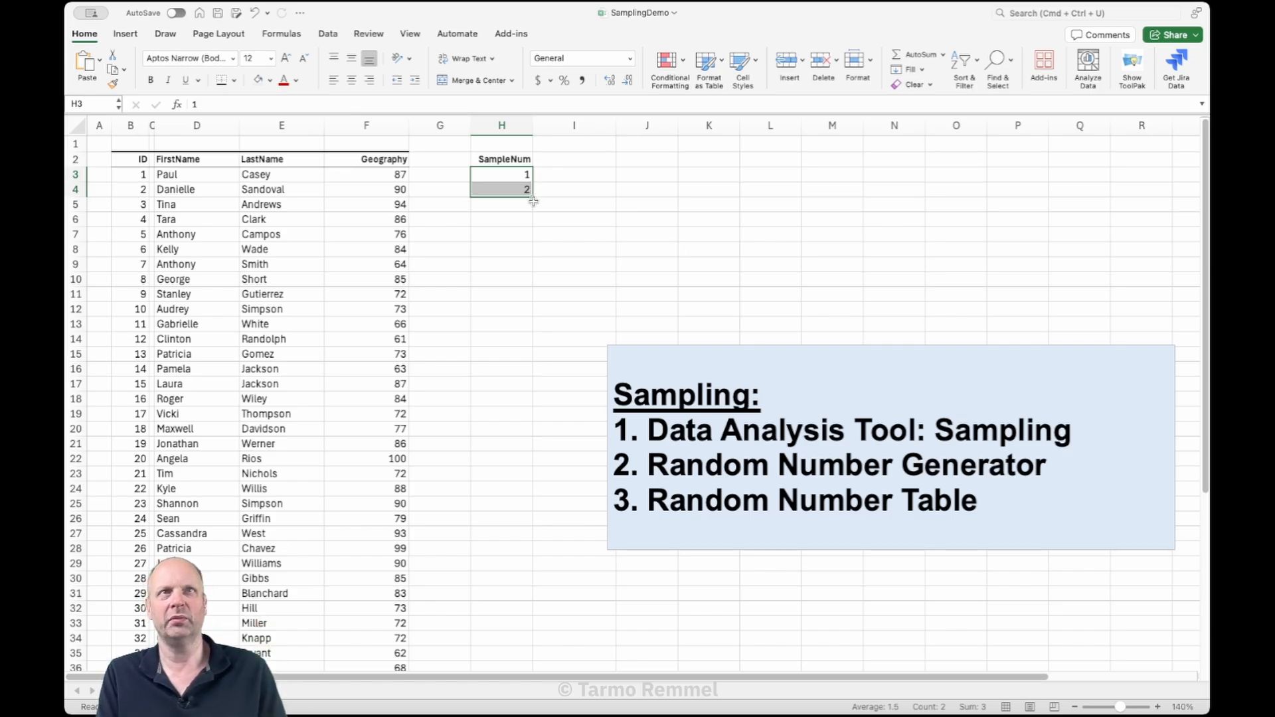
left_click_drag(532, 198, 527, 316)
left_click(569, 266)
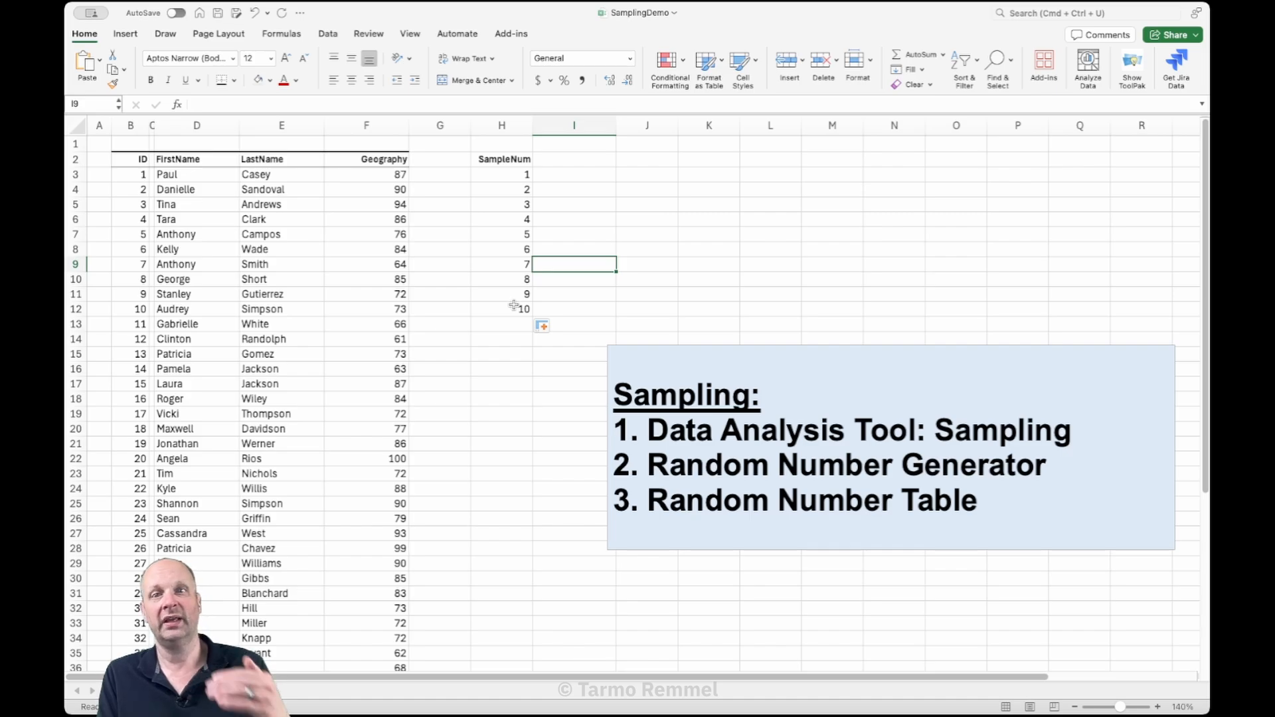
Review the empty range I3:L12 beside the sample numbers and the three sampling methods listed in the blue text box.
left_click_drag(550, 174, 787, 309)
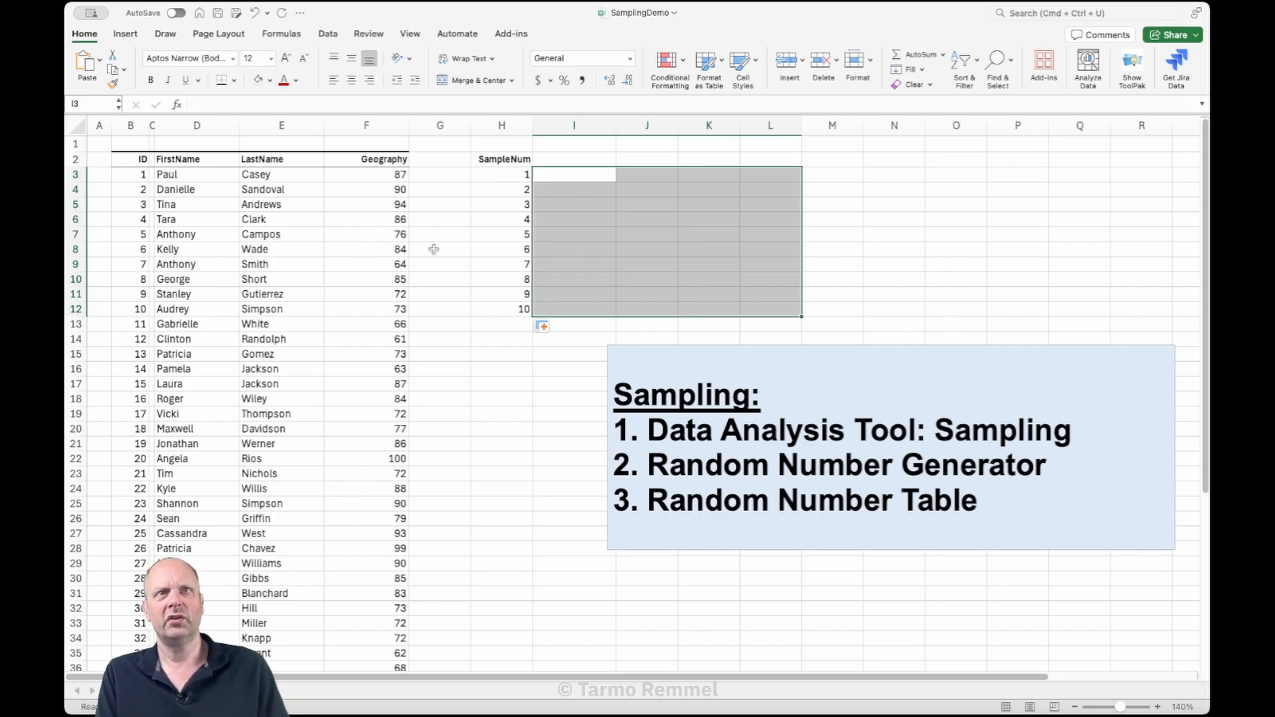
left_click(456, 279)
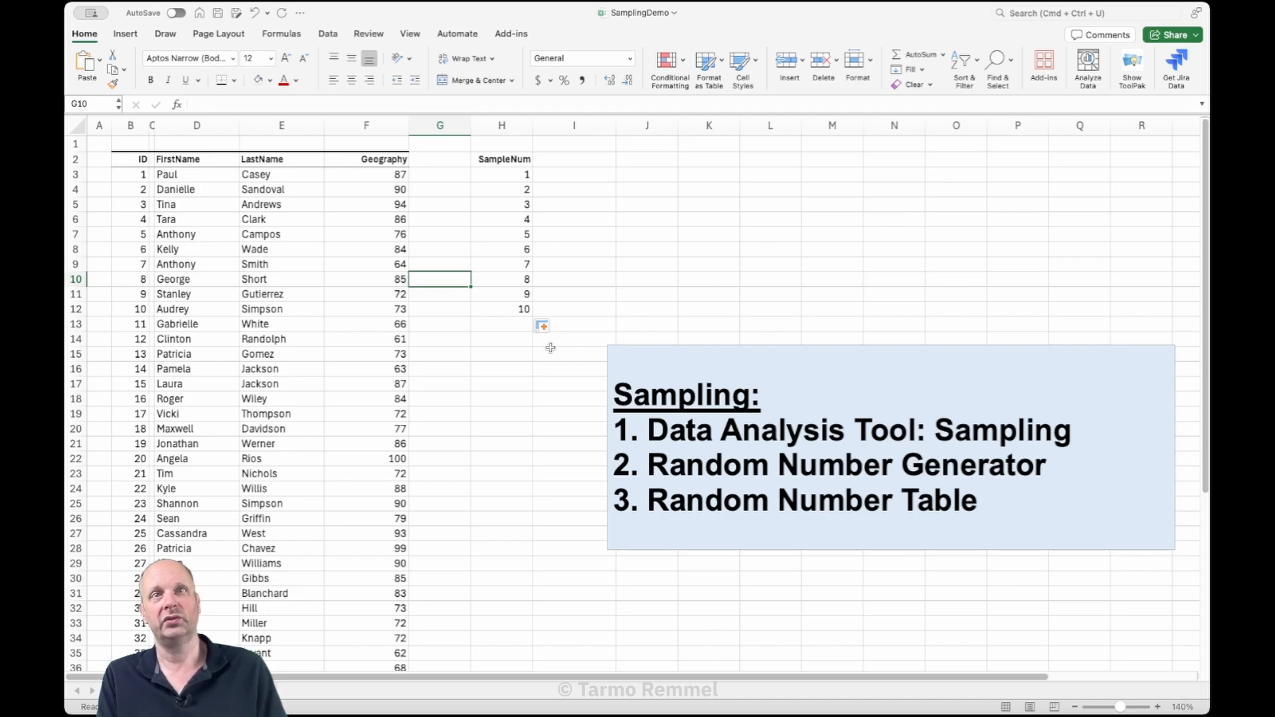
left_click_drag(689, 433, 1023, 435)
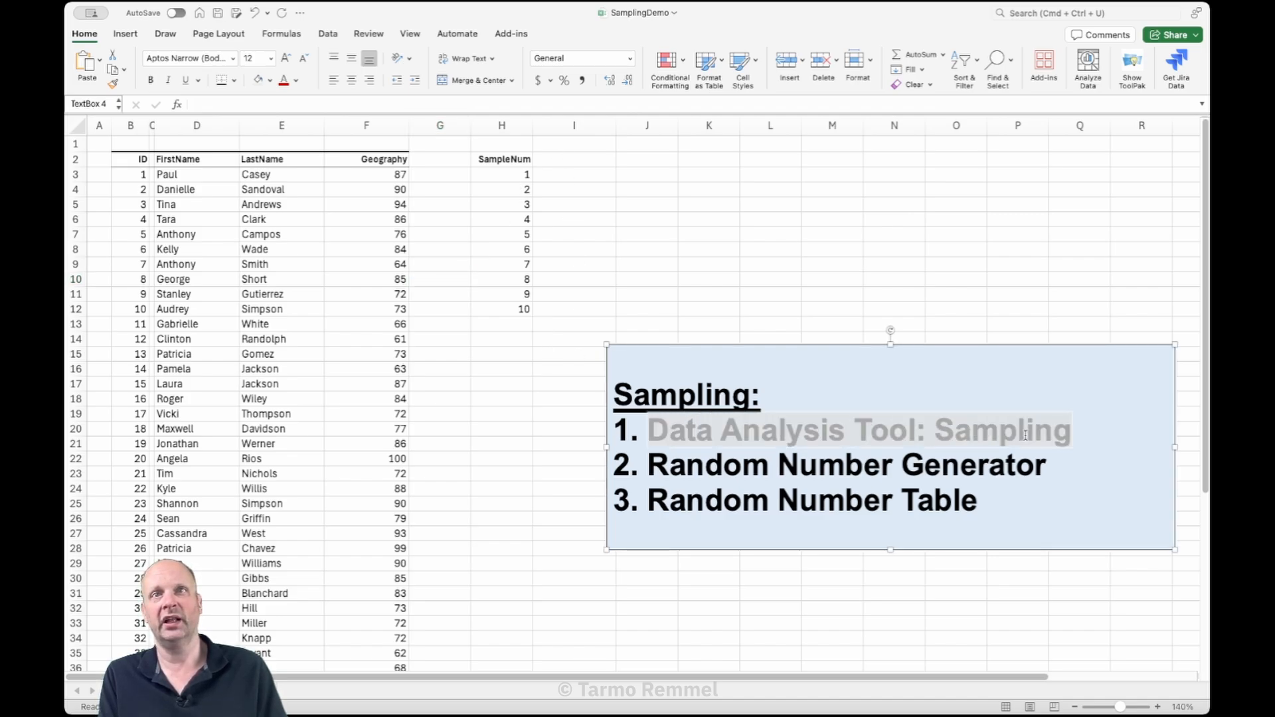
left_click(501, 473)
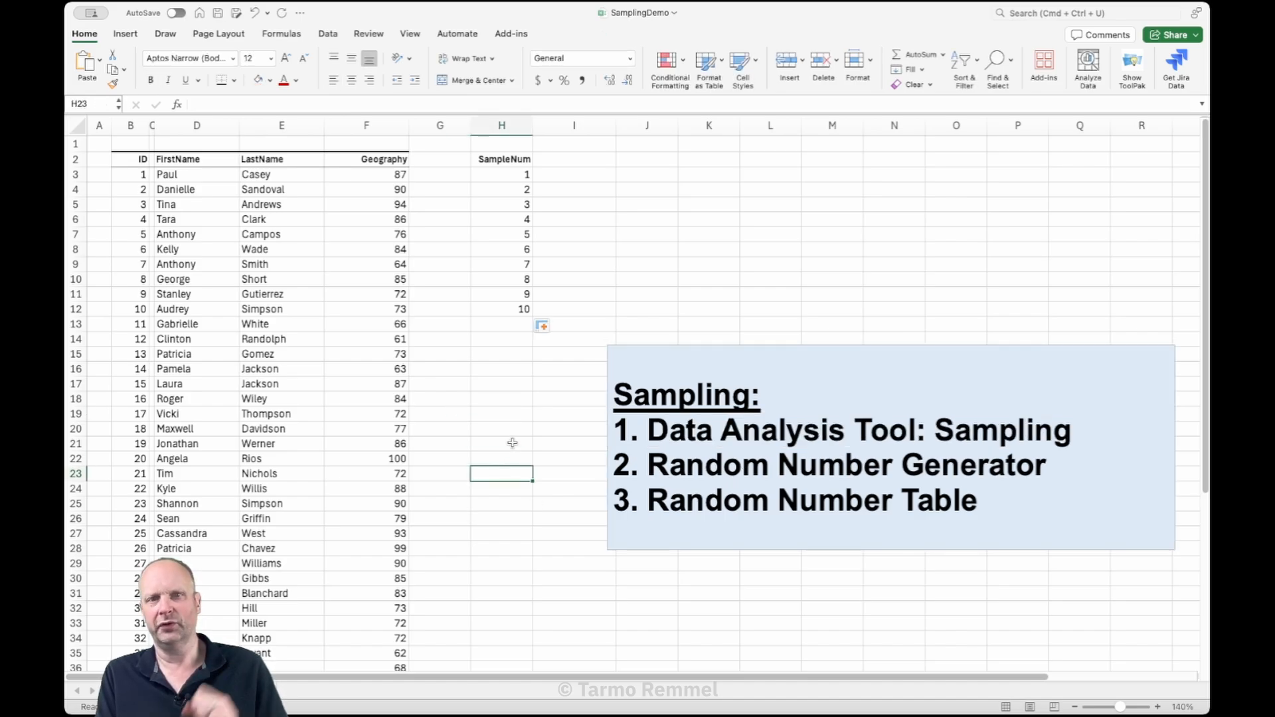
left_click_drag(651, 464, 956, 470)
left_click(503, 485)
left_click_drag(651, 500, 979, 501)
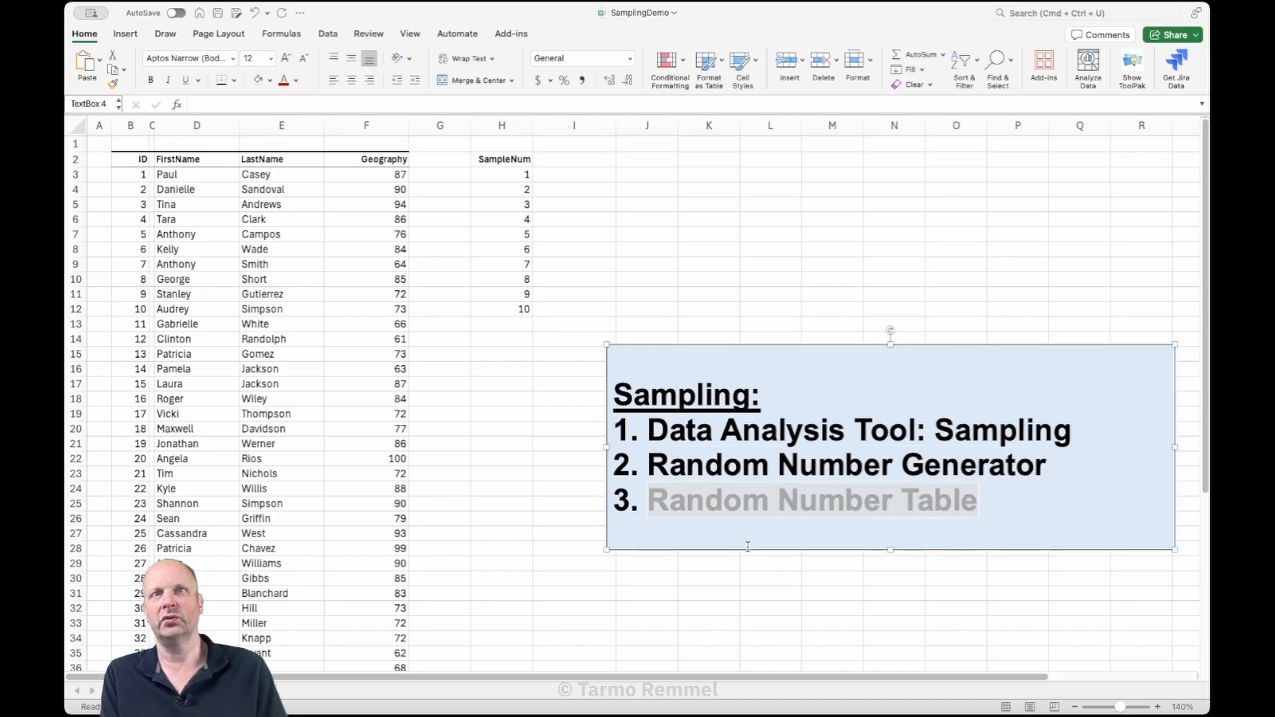
Delete the blue Sampling text box from the worksheet.
left_click(495, 458)
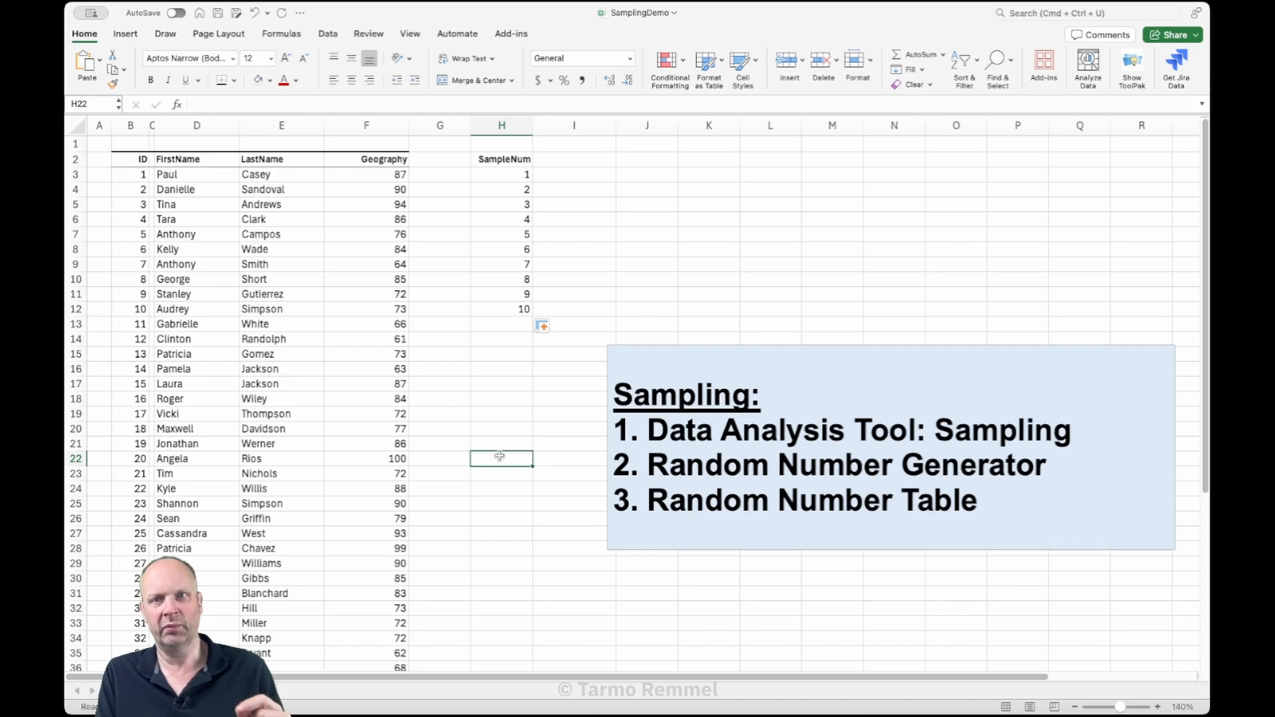
left_click(928, 345)
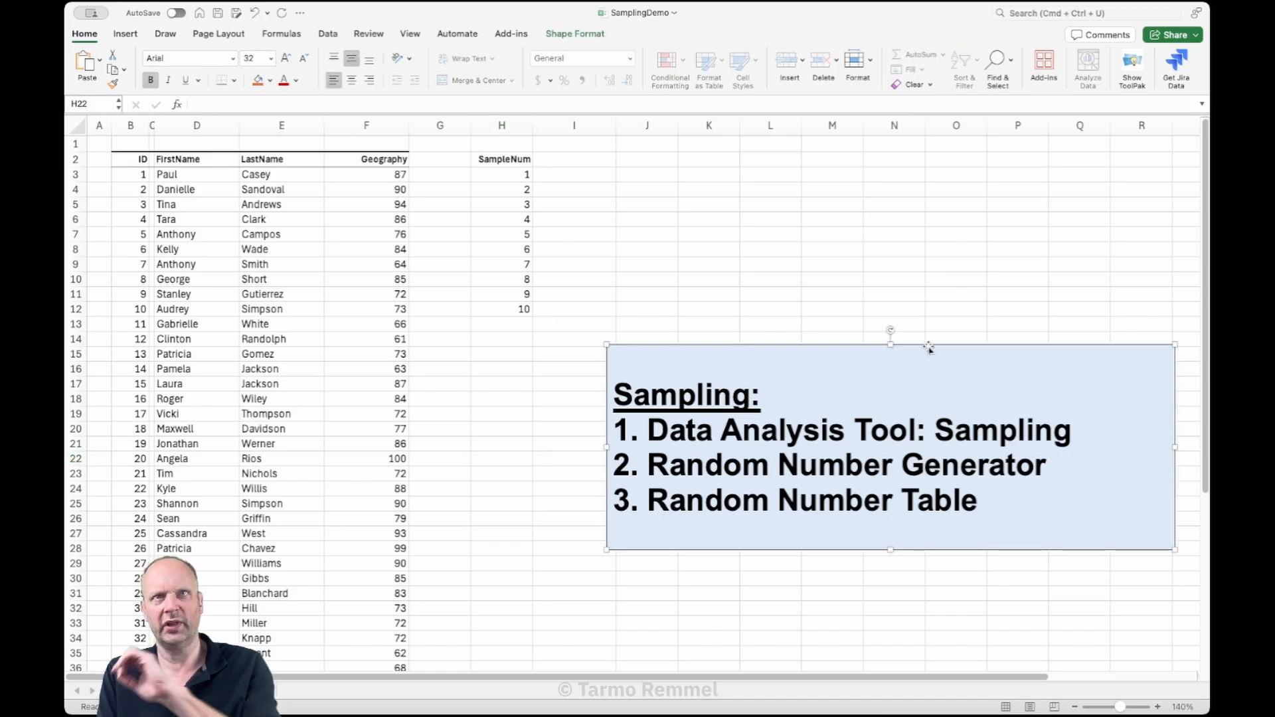
key("Delete")
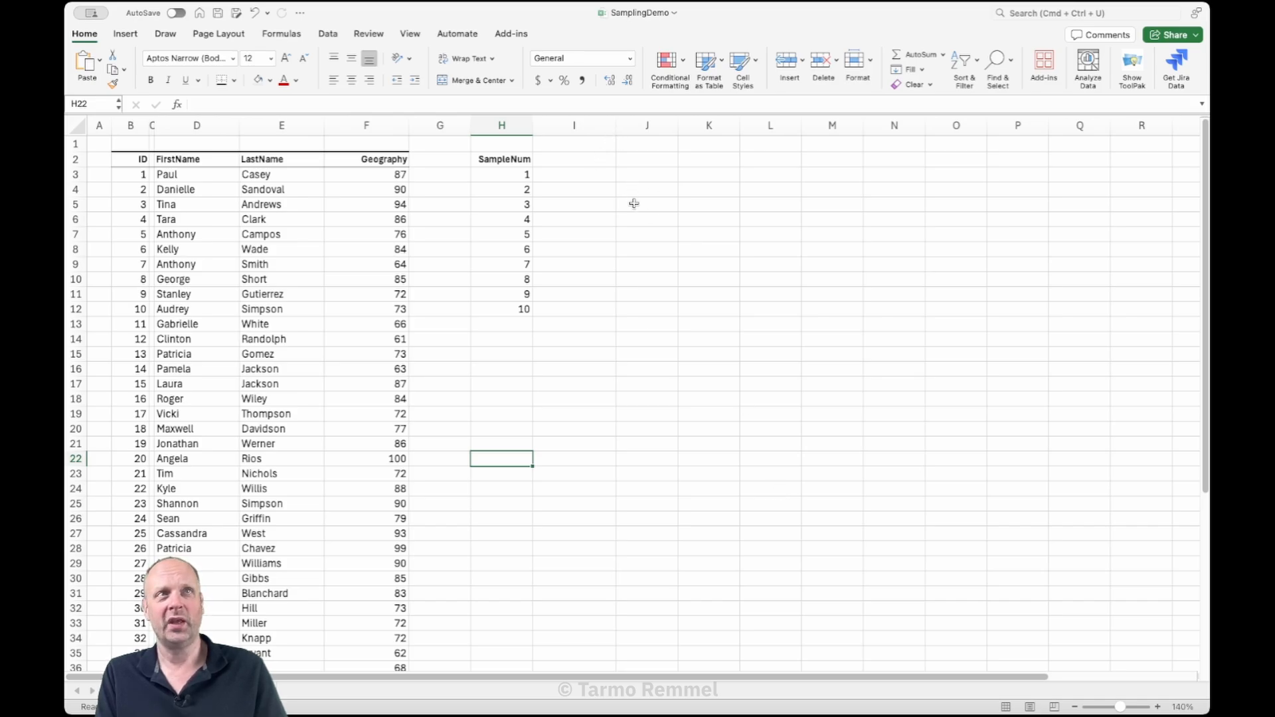
Open the Sampling tool from the Data Analysis tools.
left_click(326, 35)
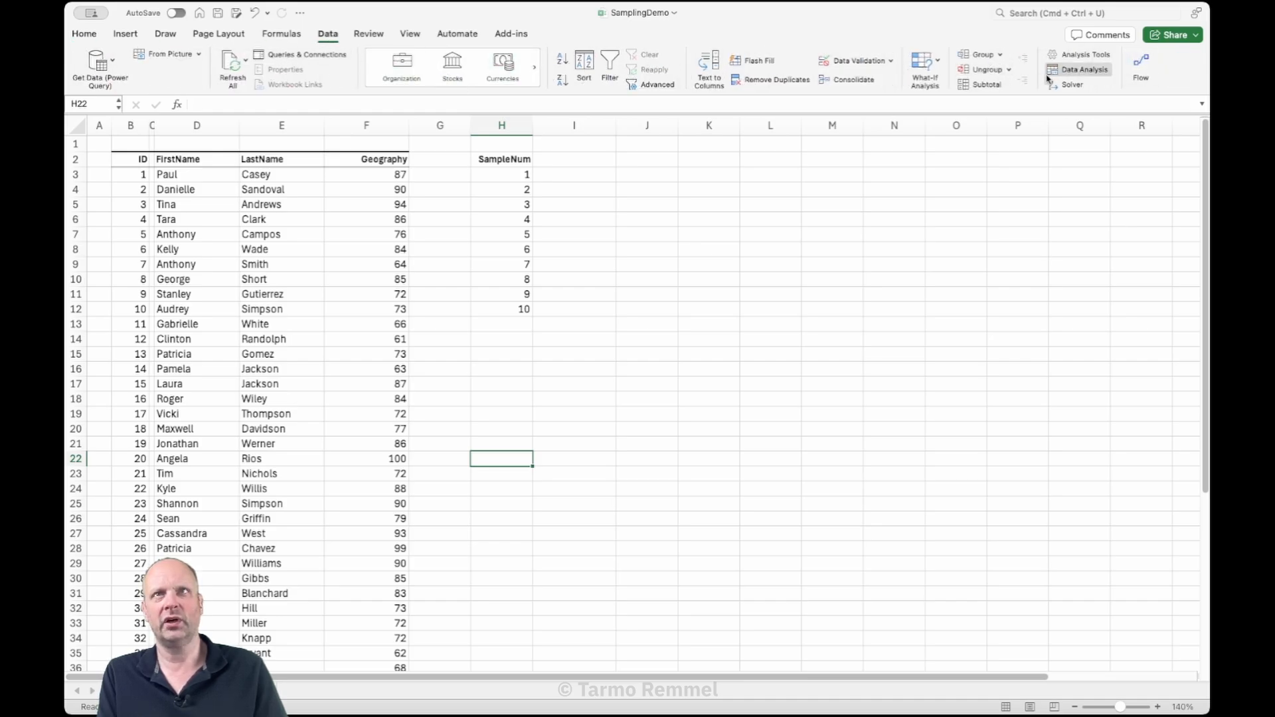
left_click(1087, 71)
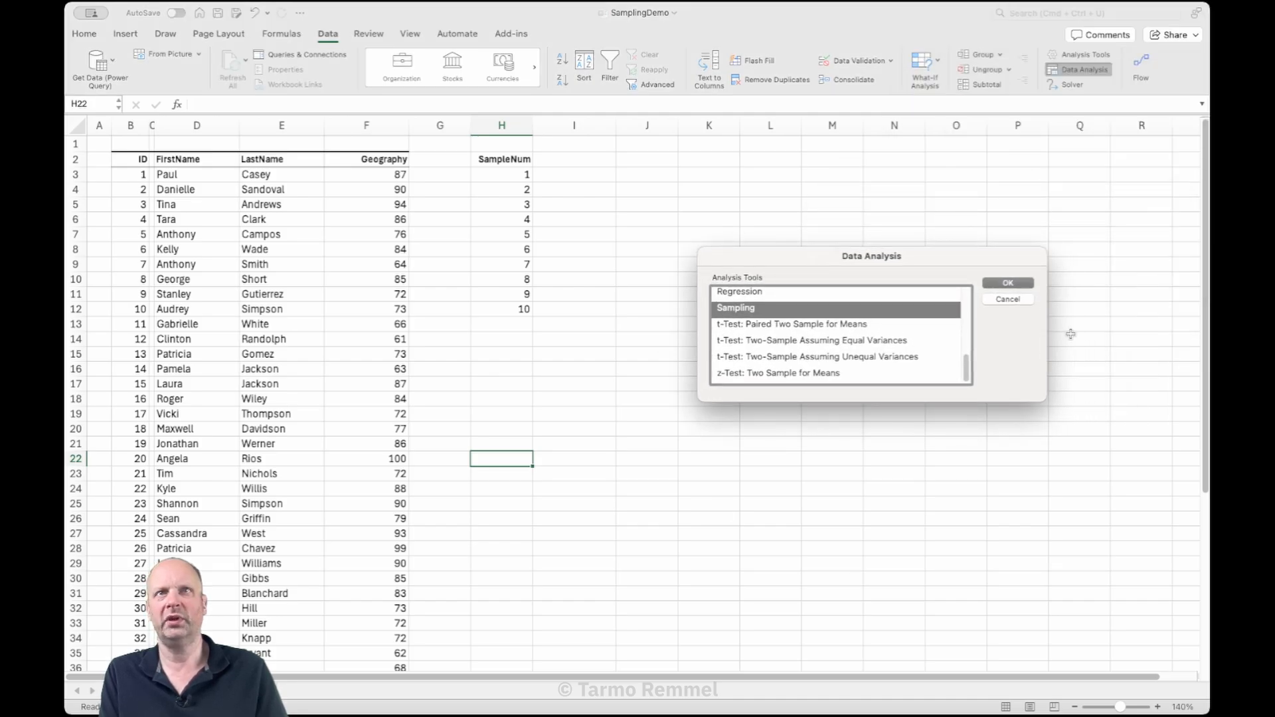
scroll(832, 302, "up", 10)
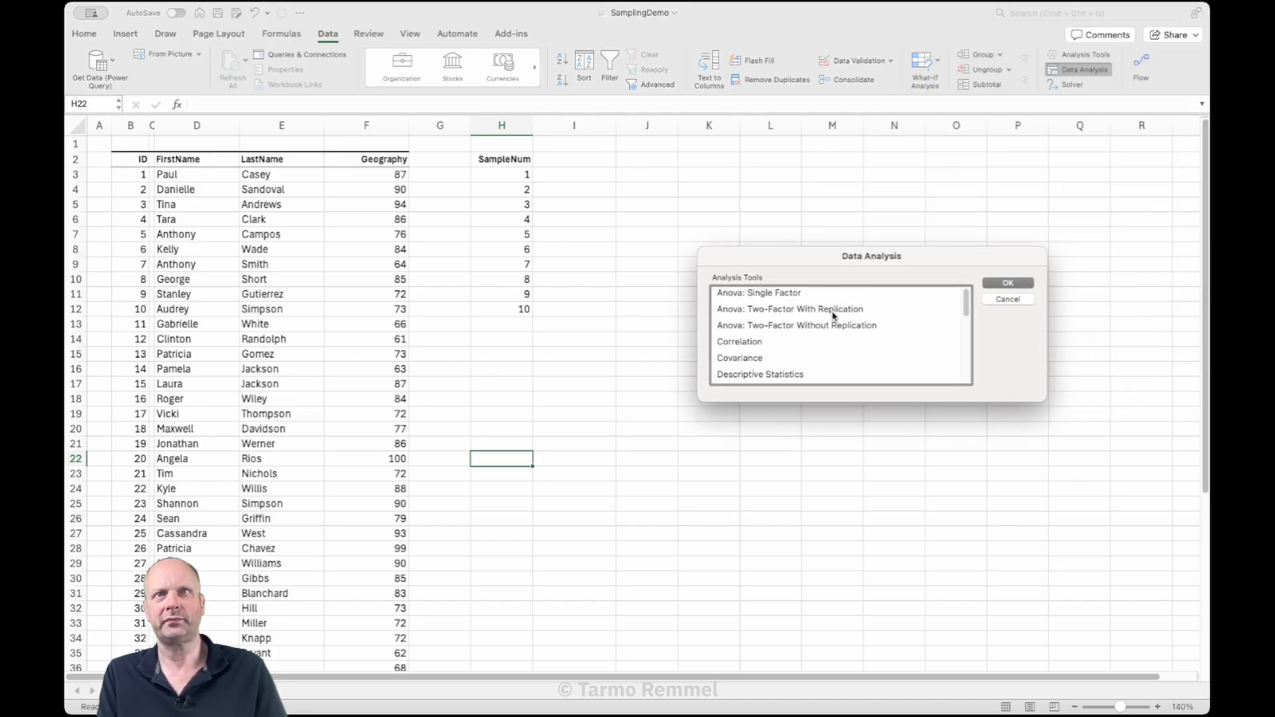
scroll(830, 305, "down", 8)
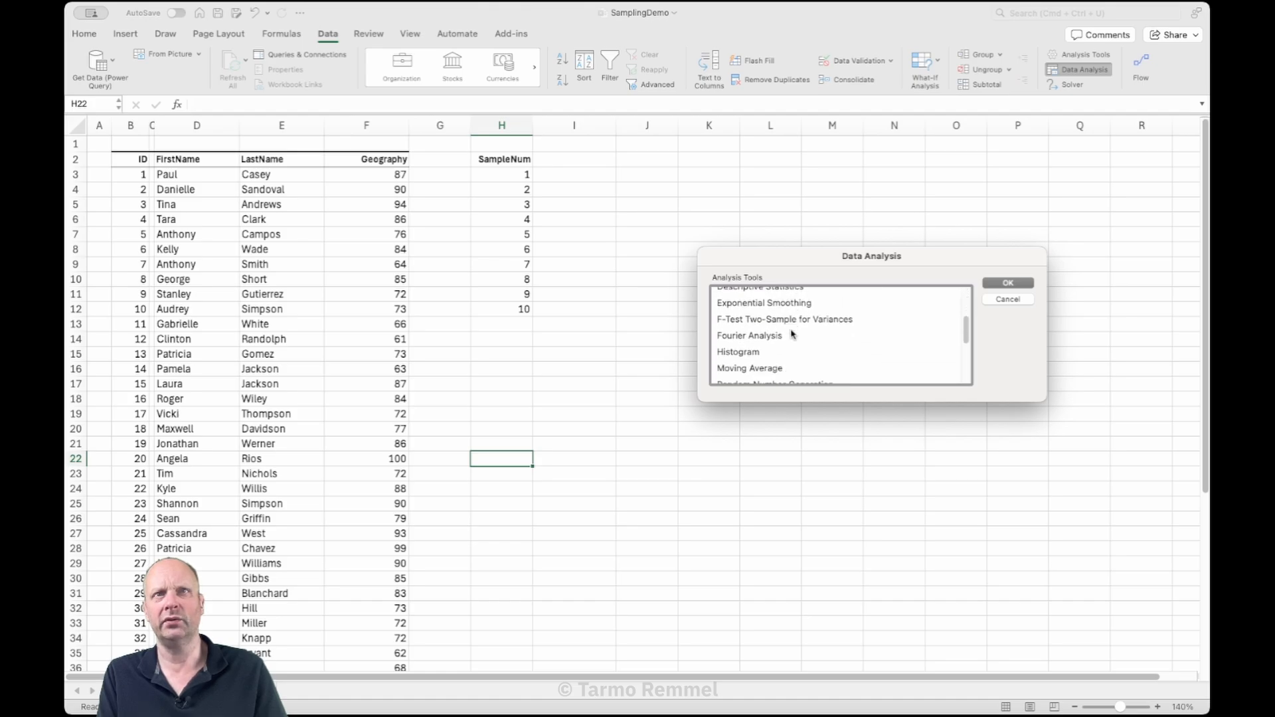
scroll(787, 332, "down", 3)
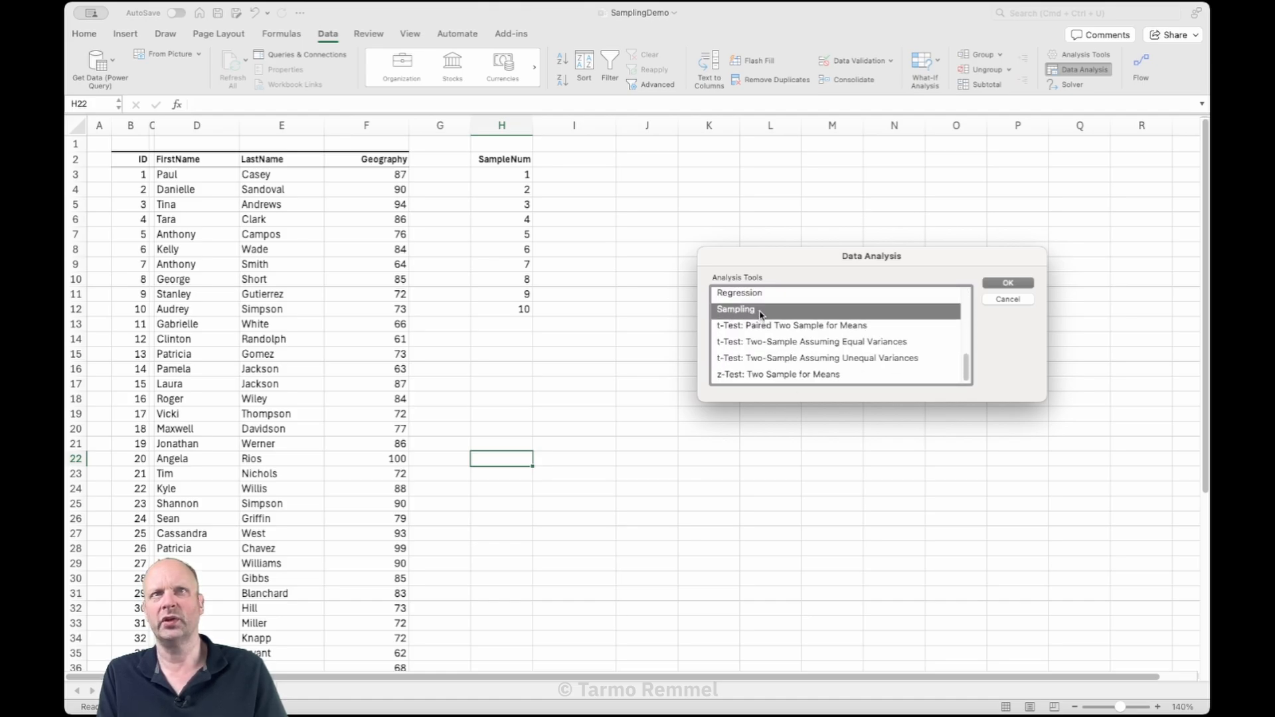
left_click(1009, 284)
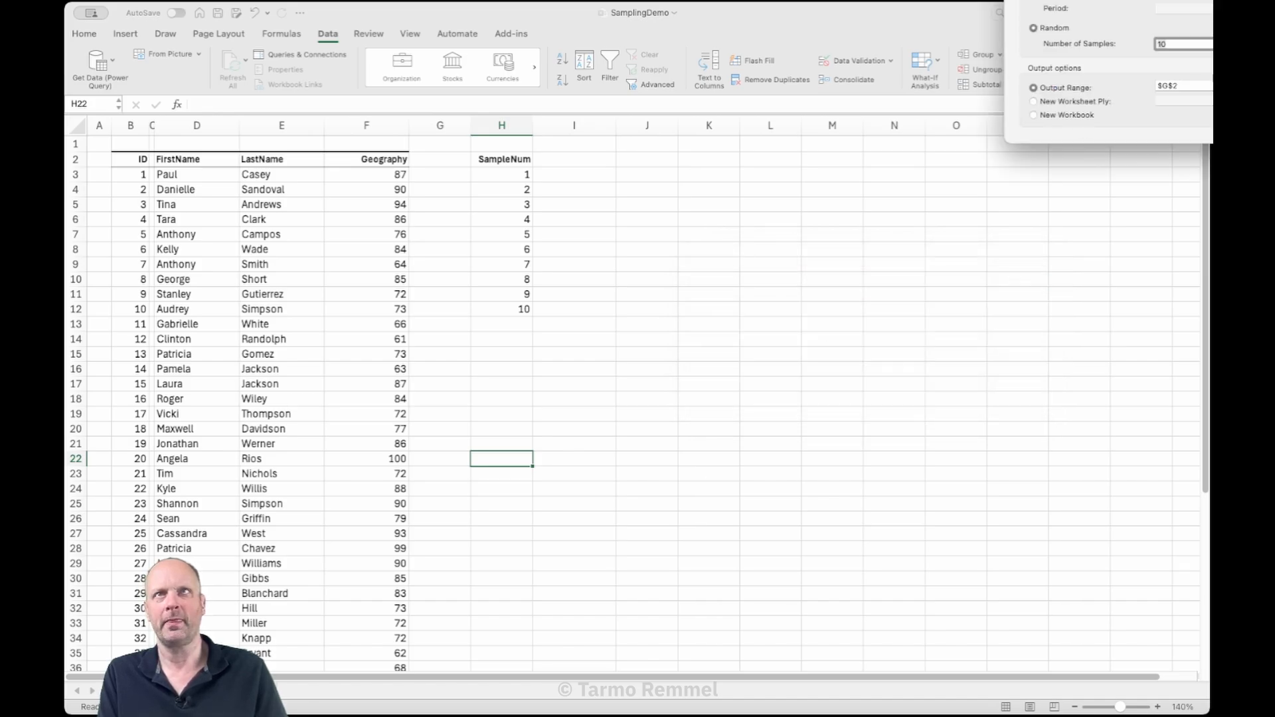
Set the sampling input range to the ID column, $B$2:$B$52, including its header.
left_click_drag(1109, 2, 738, 264)
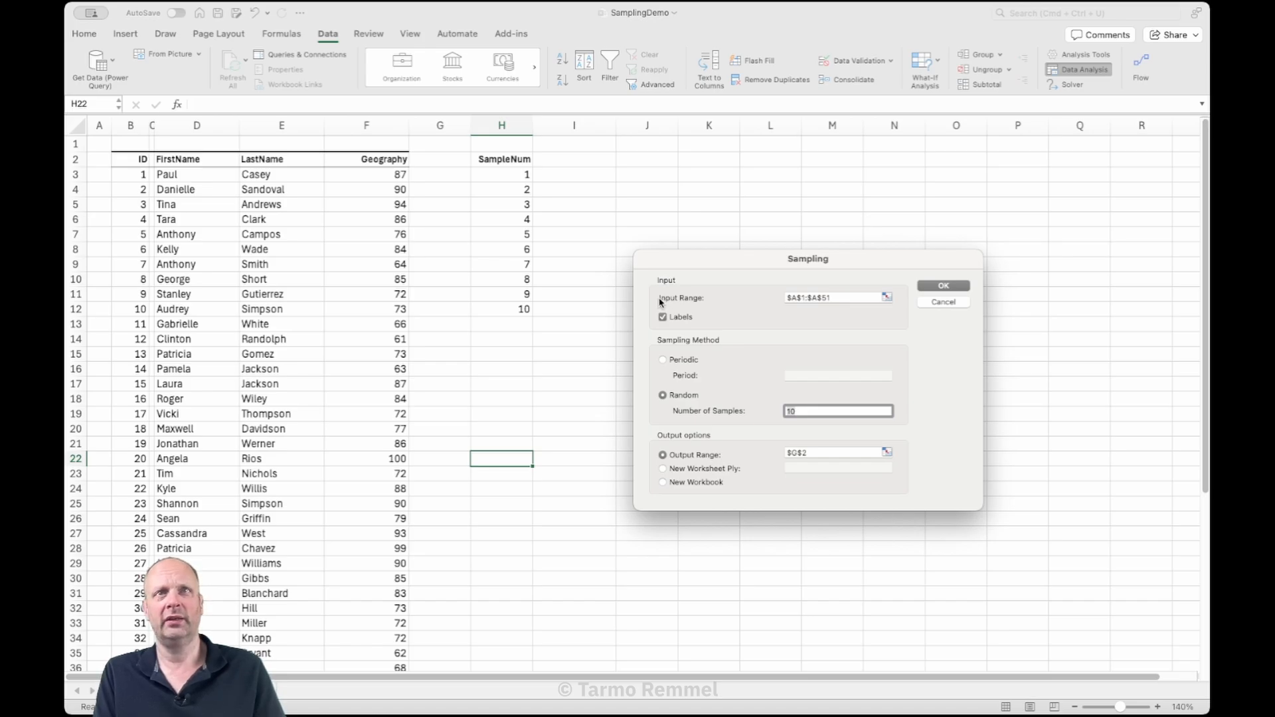
left_click(887, 299)
left_click_drag(135, 163, 119, 310)
left_click_drag(101, 654, 129, 643)
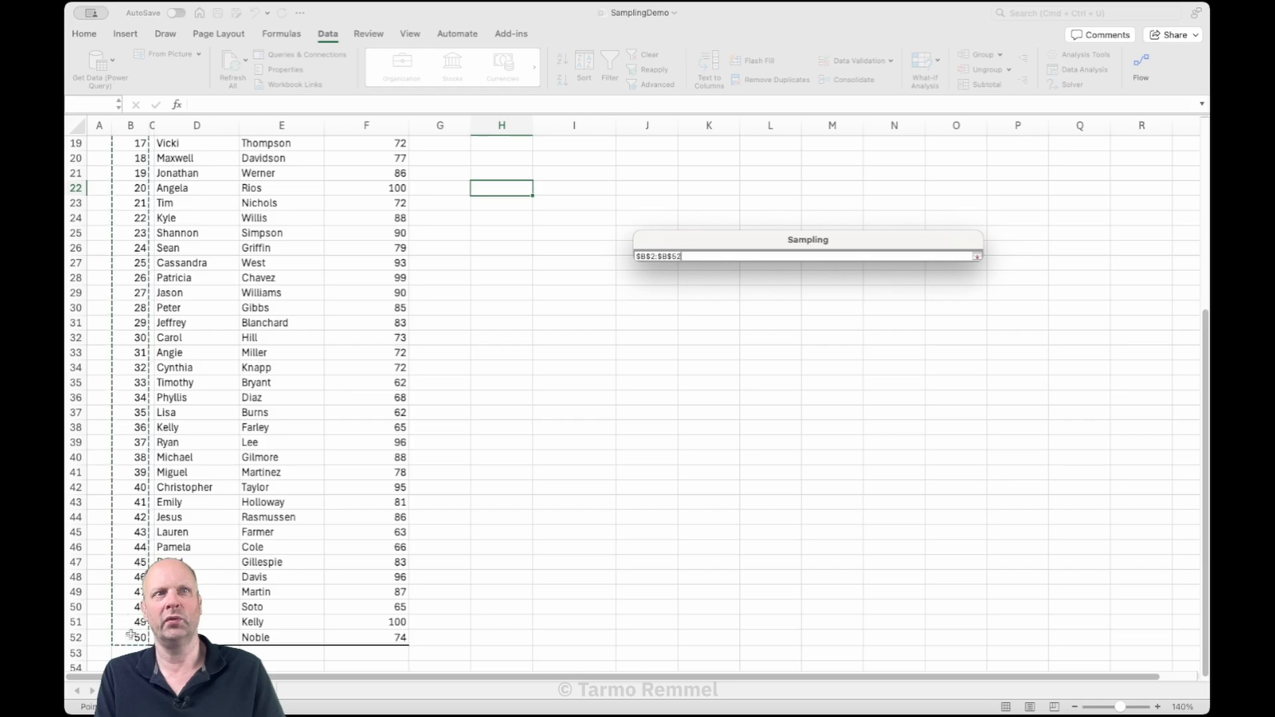
left_click(977, 258)
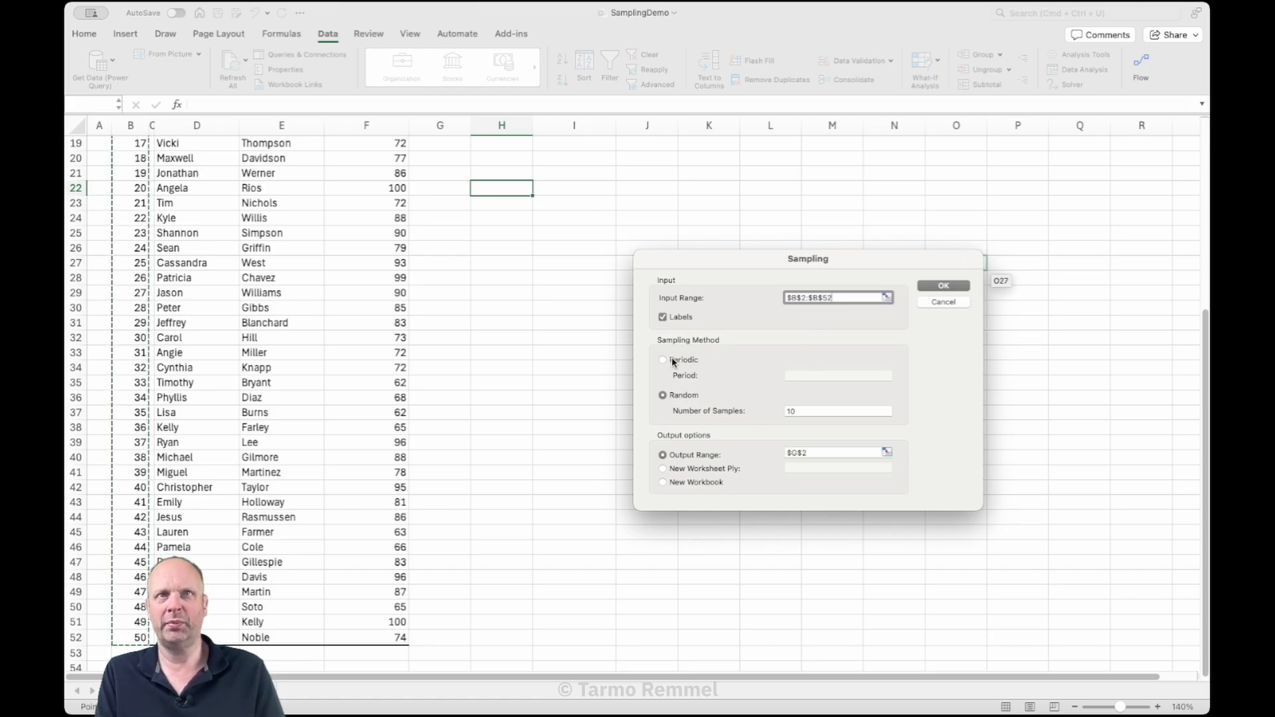
Use the Random sampling method and re-enter the number of samples.
left_click(669, 394)
left_click_drag(1099, 0, 853, 262)
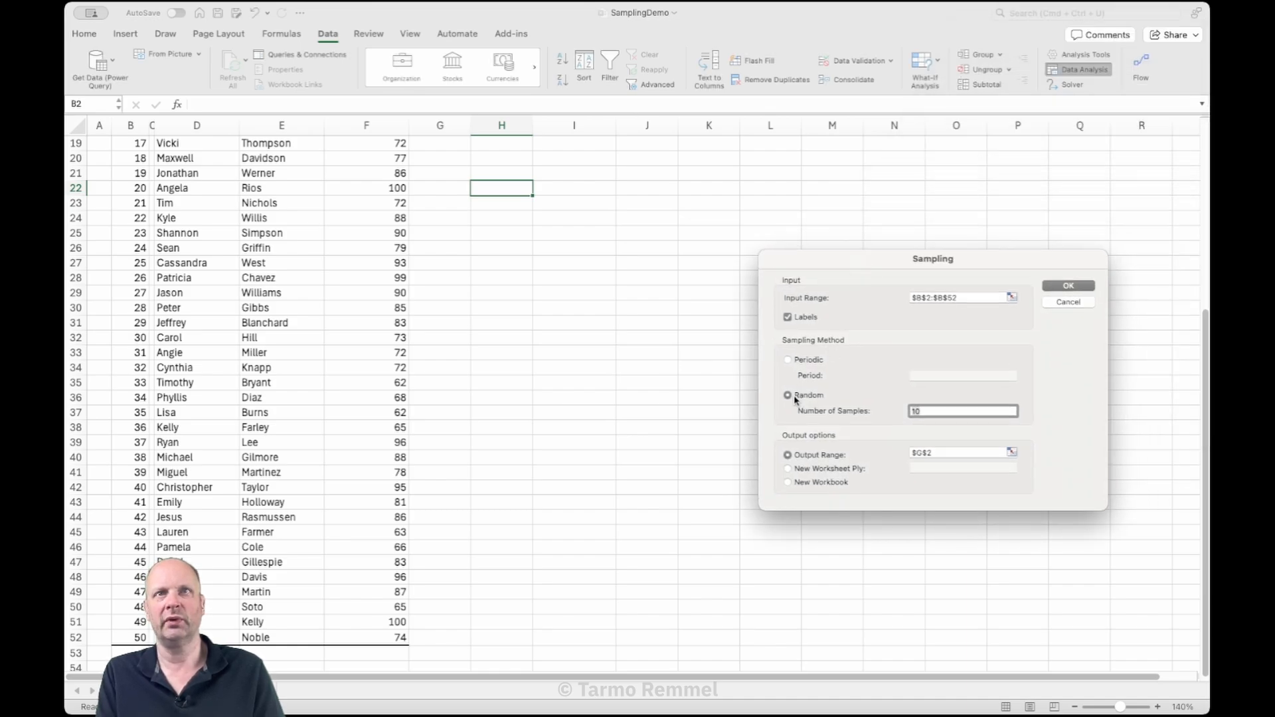
key("BackSpace")
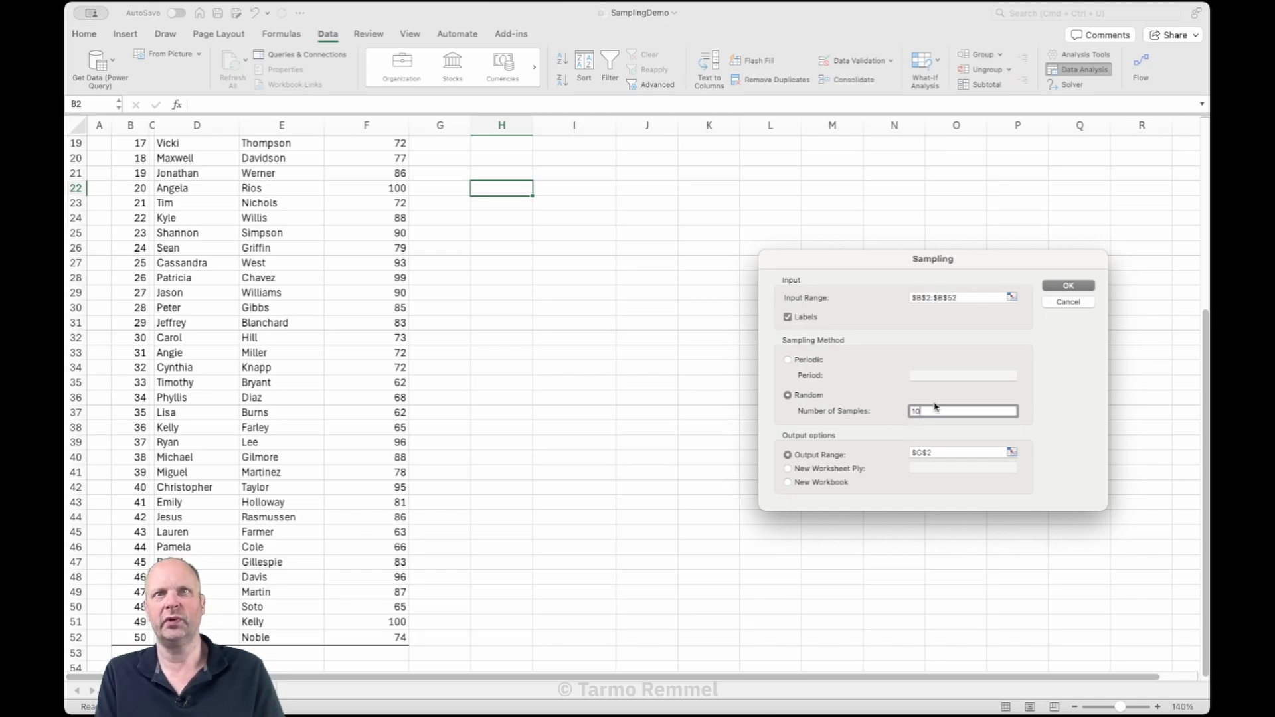
key("BackSpace")
key("BackSpace")
type("8")
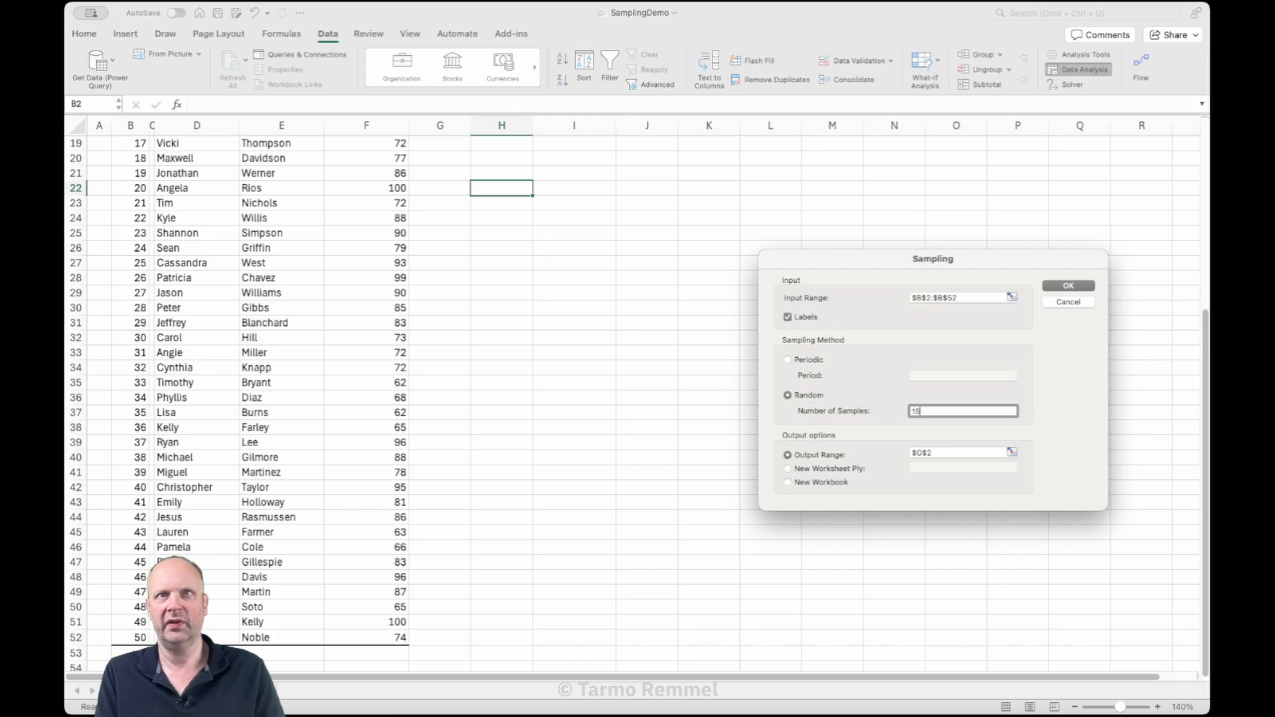
Set the number of samples to 10 and the output range to $I$3, and generate the random sample.
key("BackSpace")
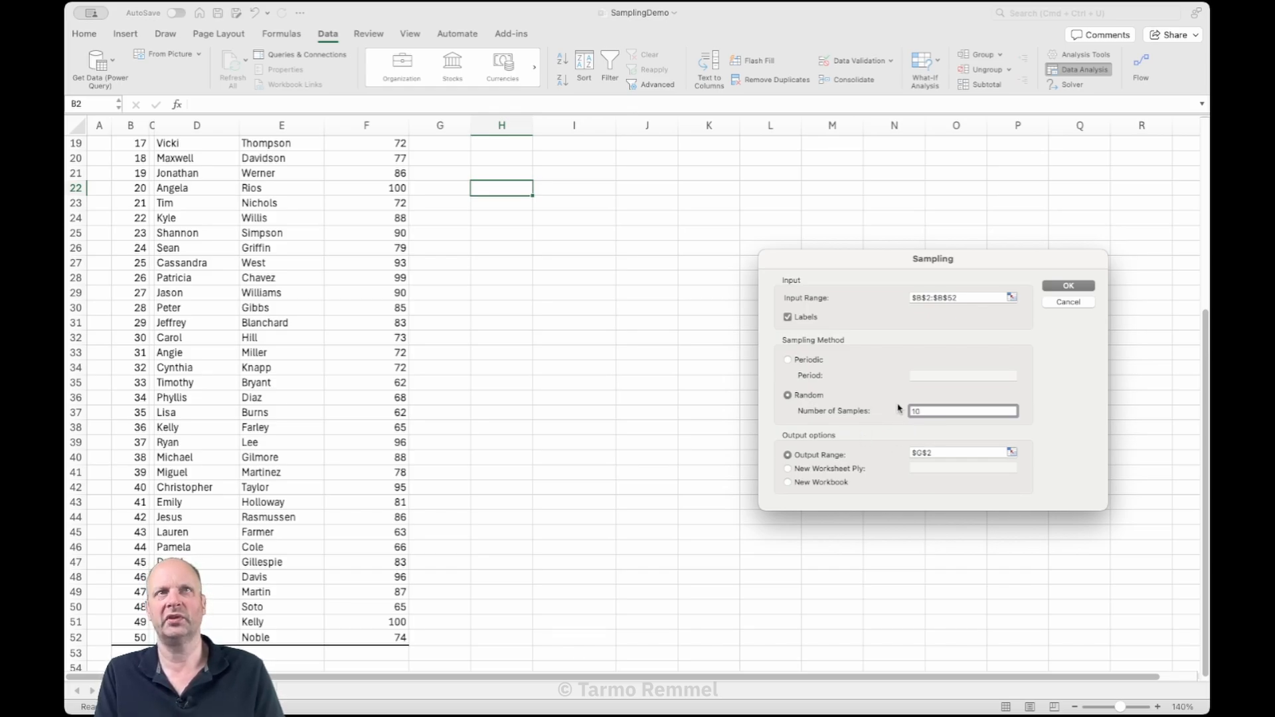
left_click(1011, 453)
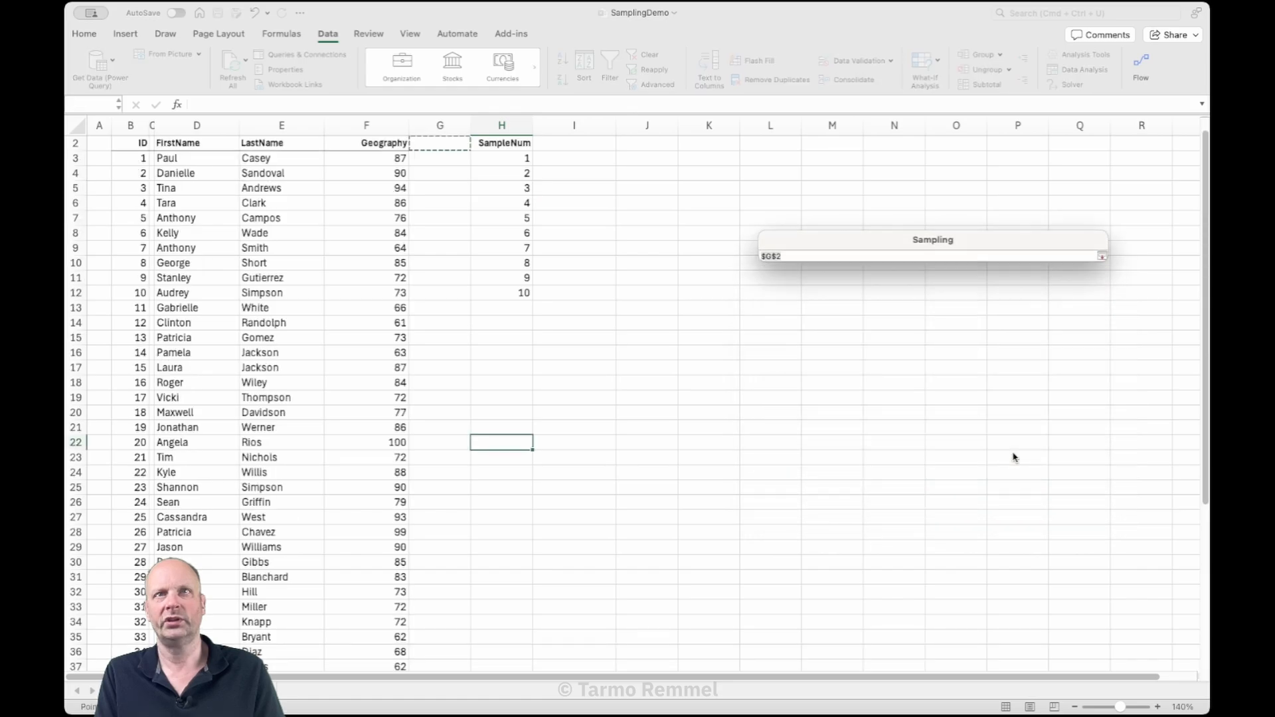
left_click(562, 162)
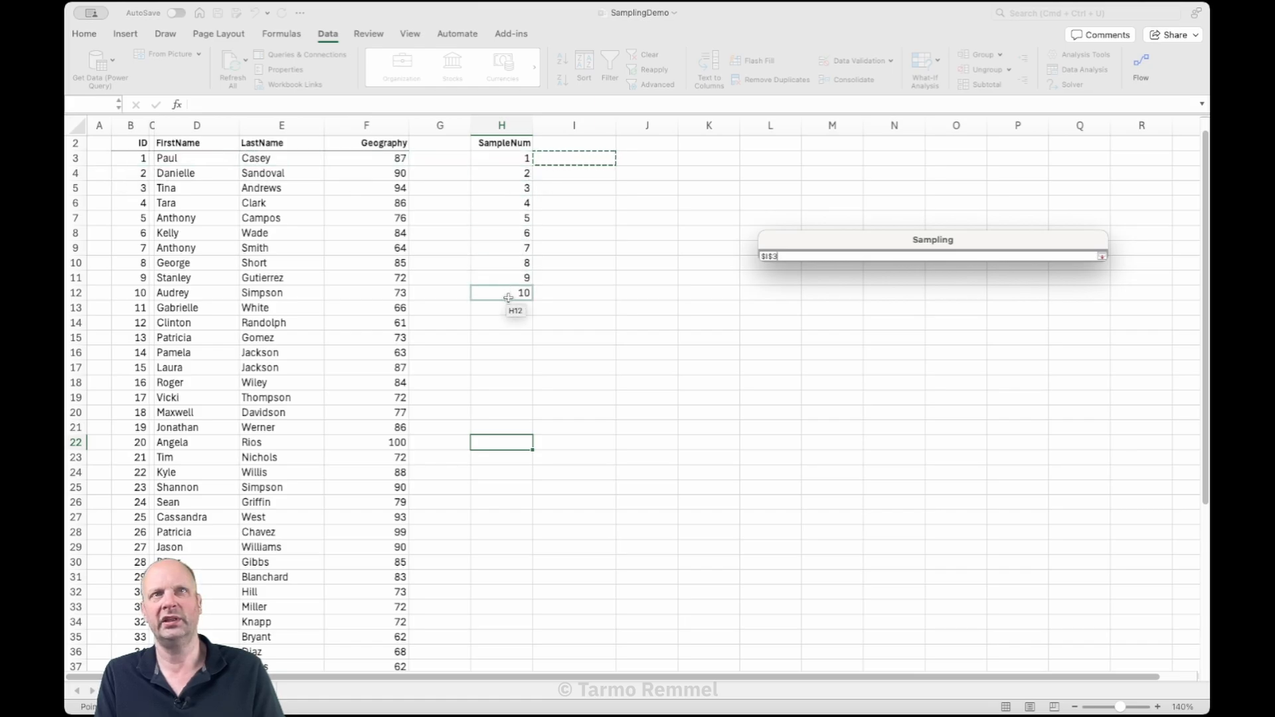
left_click(1102, 256)
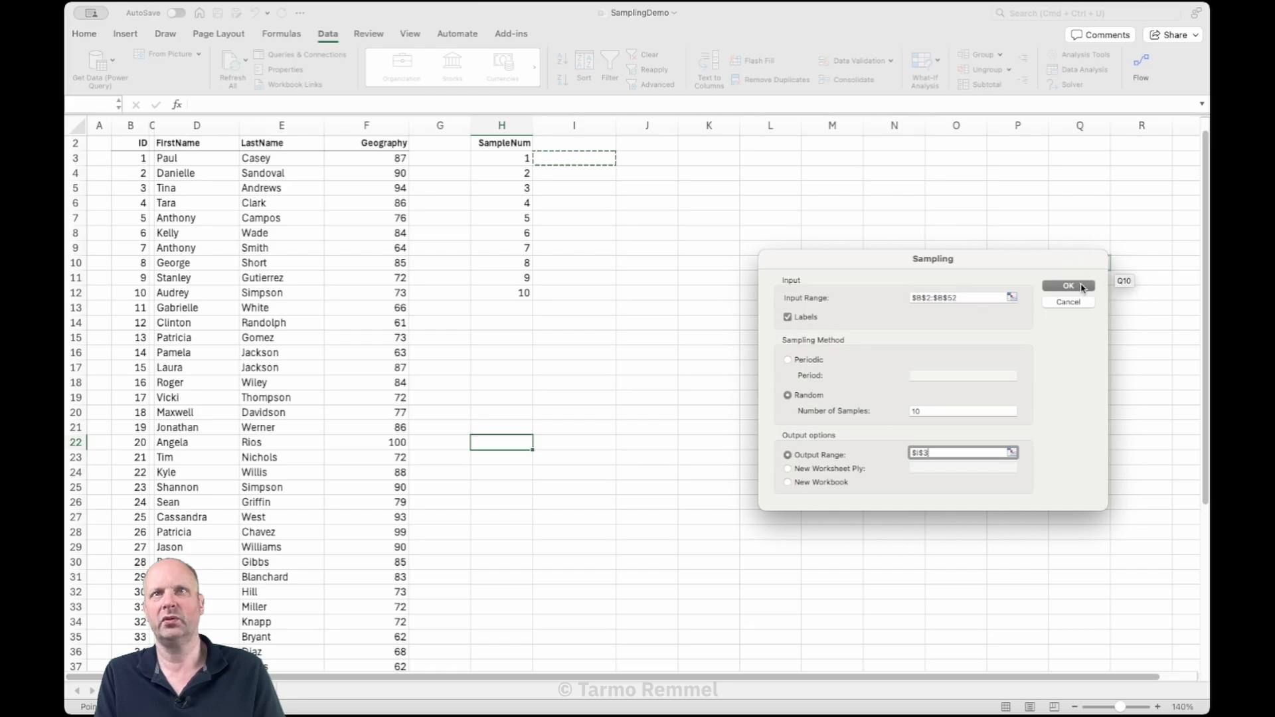
left_click(1082, 287)
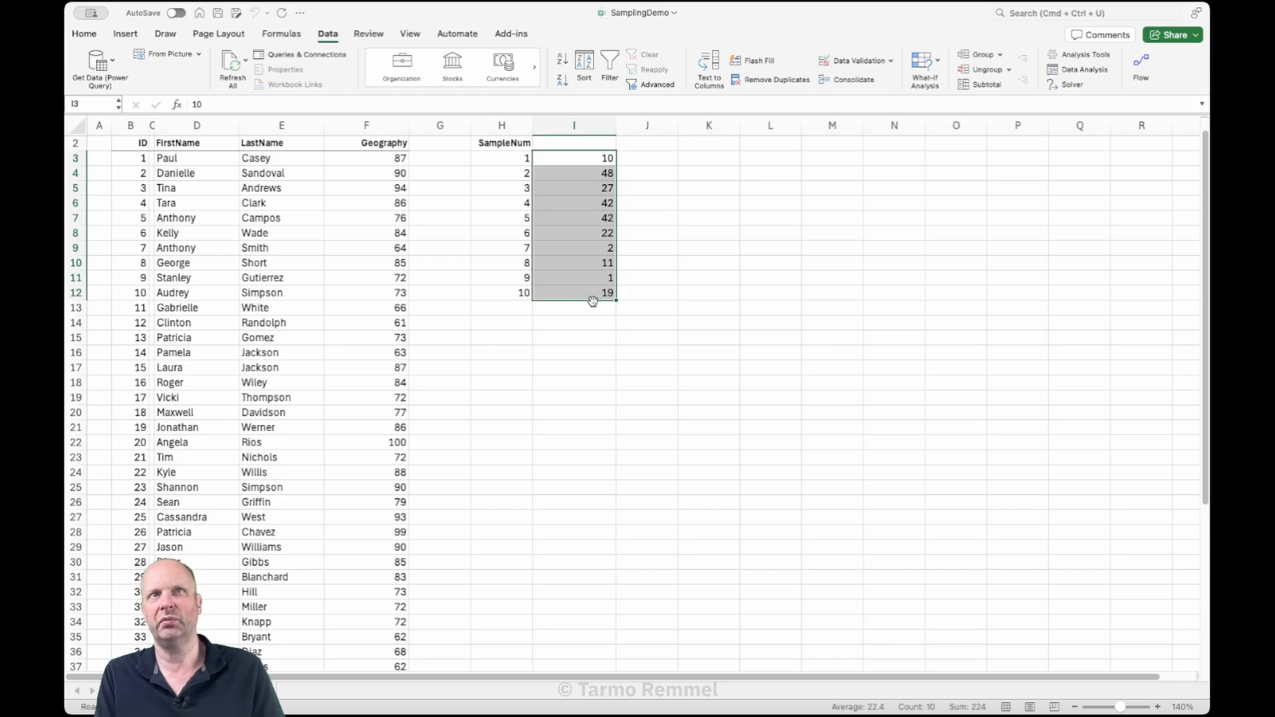
Check the sampled IDs in I6 and I7 for repeats, and rerun the Sampling tool with the same settings, overwriting the existing output.
left_click(601, 201)
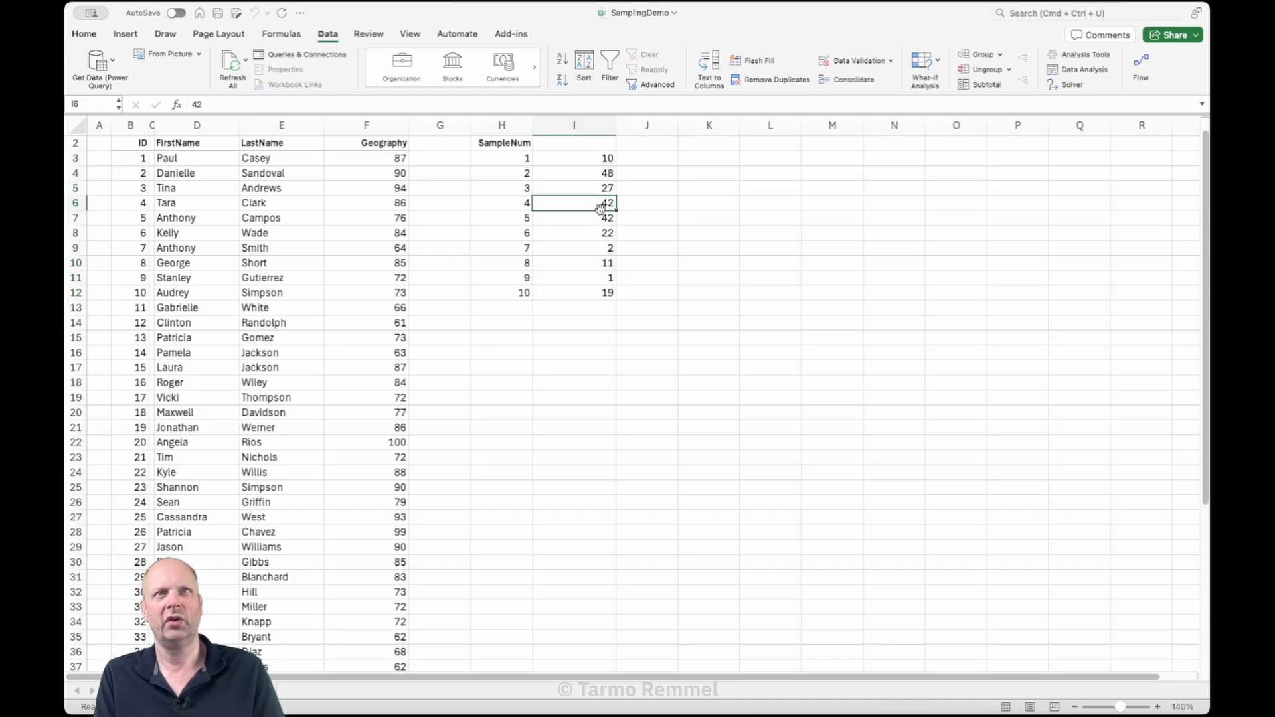
left_click(601, 221)
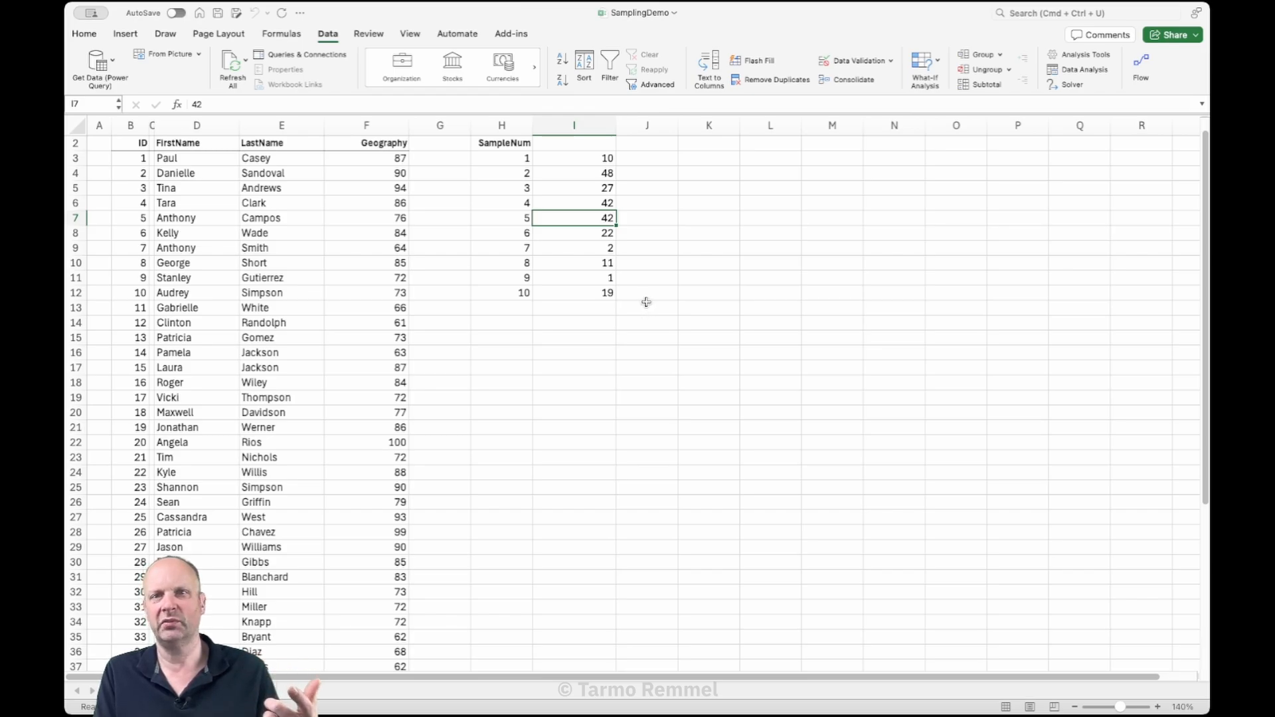
left_click(573, 152)
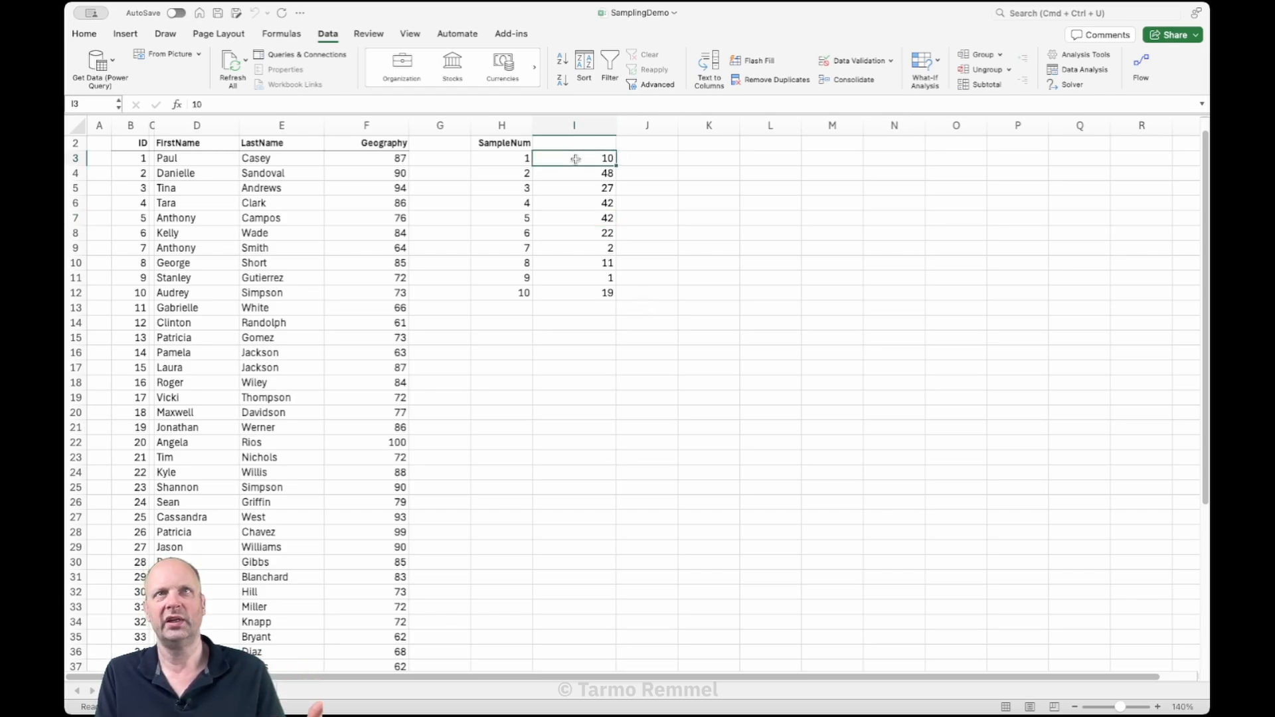
left_click(1081, 72)
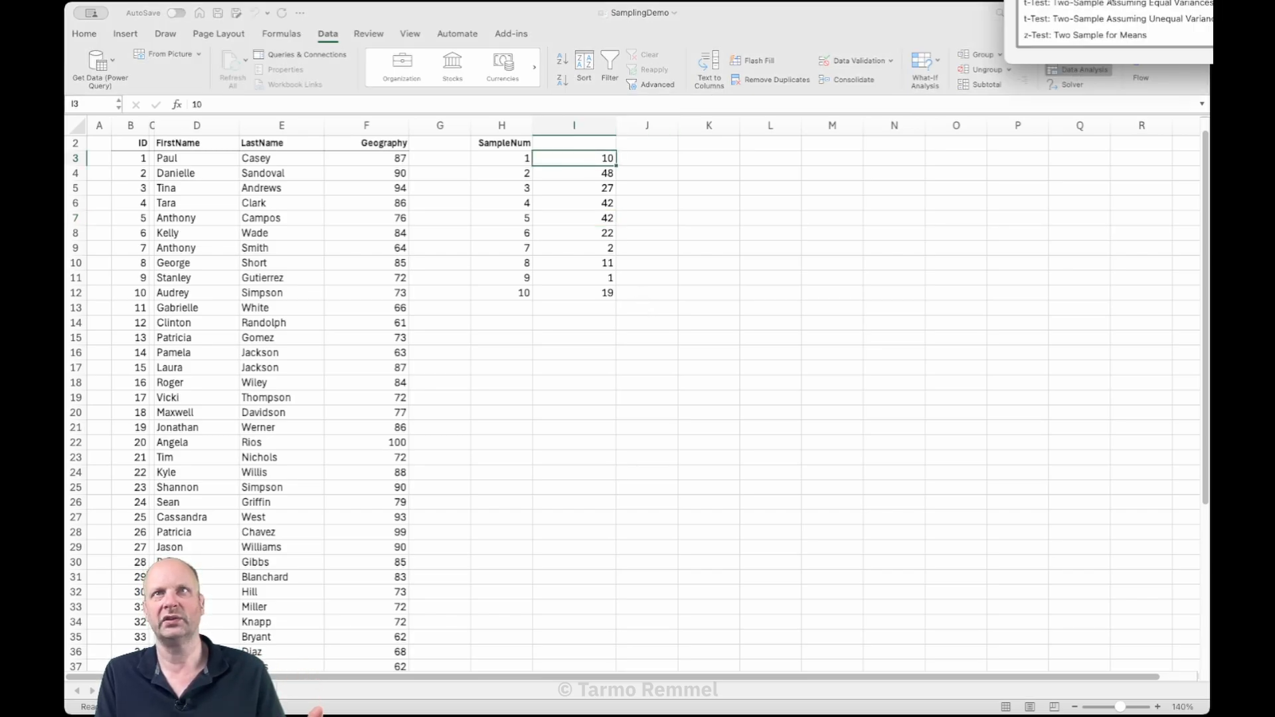
left_click(1210, 2)
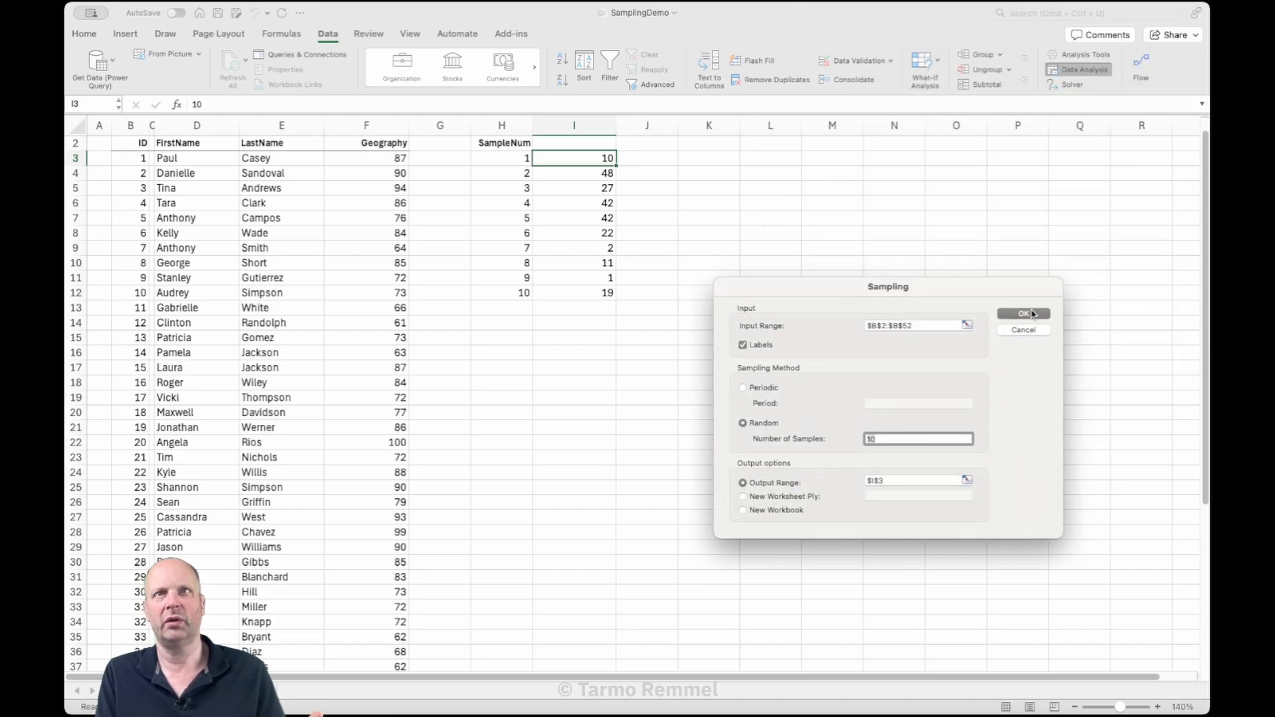
left_click(1027, 314)
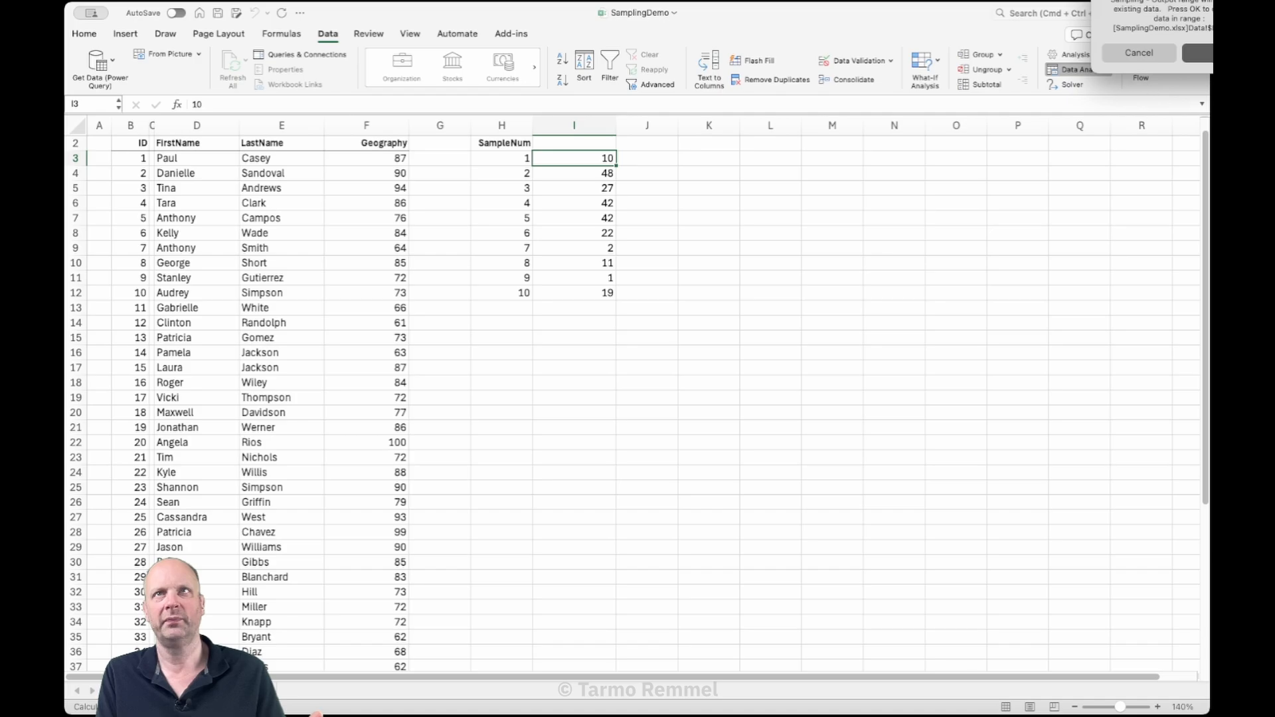
left_click(1211, 55)
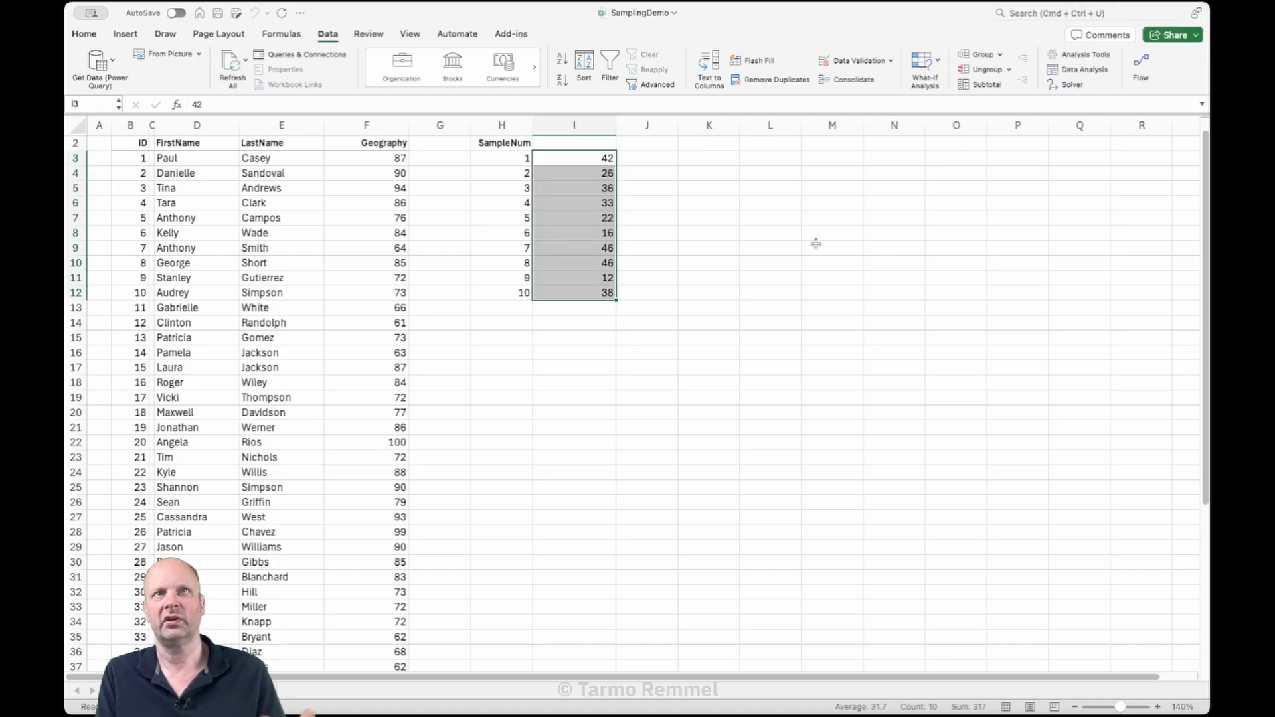
Review the sampled IDs for repeats and draw a fresh random sample of 10 IDs over I3:I12, allowing the existing data to be replaced.
left_click(777, 223)
left_click_drag(596, 160, 592, 296)
left_click(592, 271)
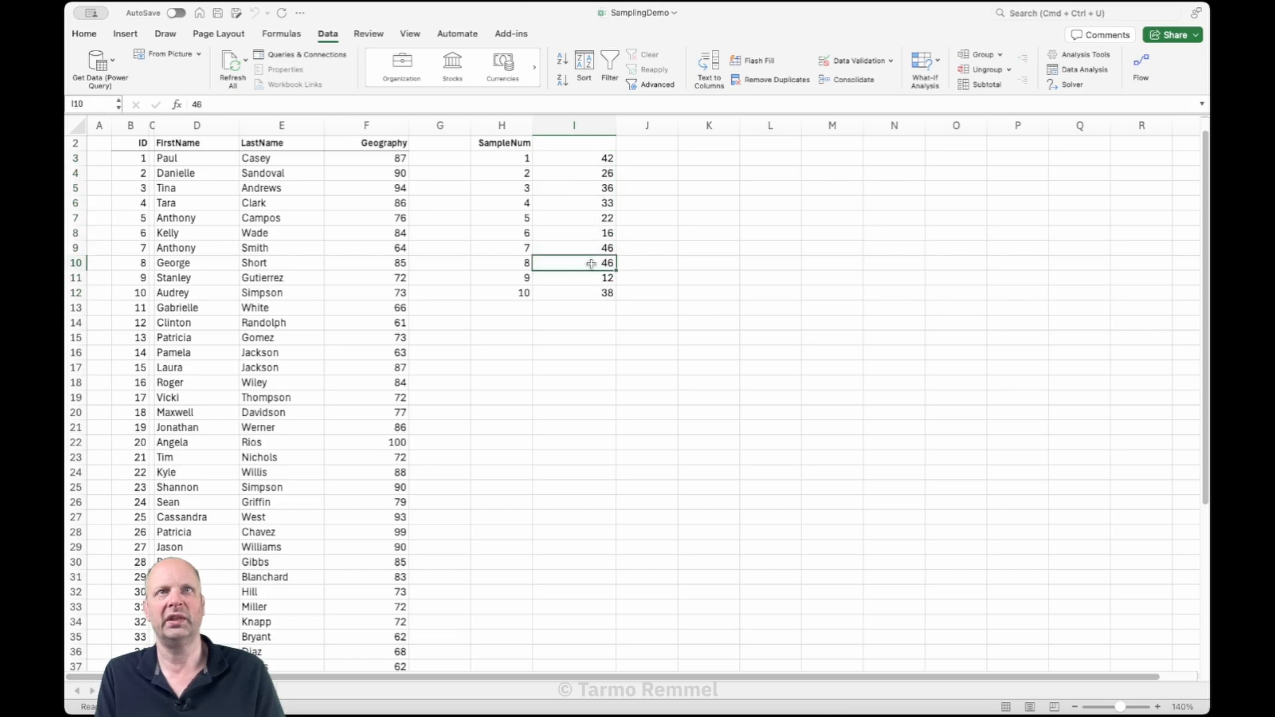
left_click(595, 162)
left_click(1082, 69)
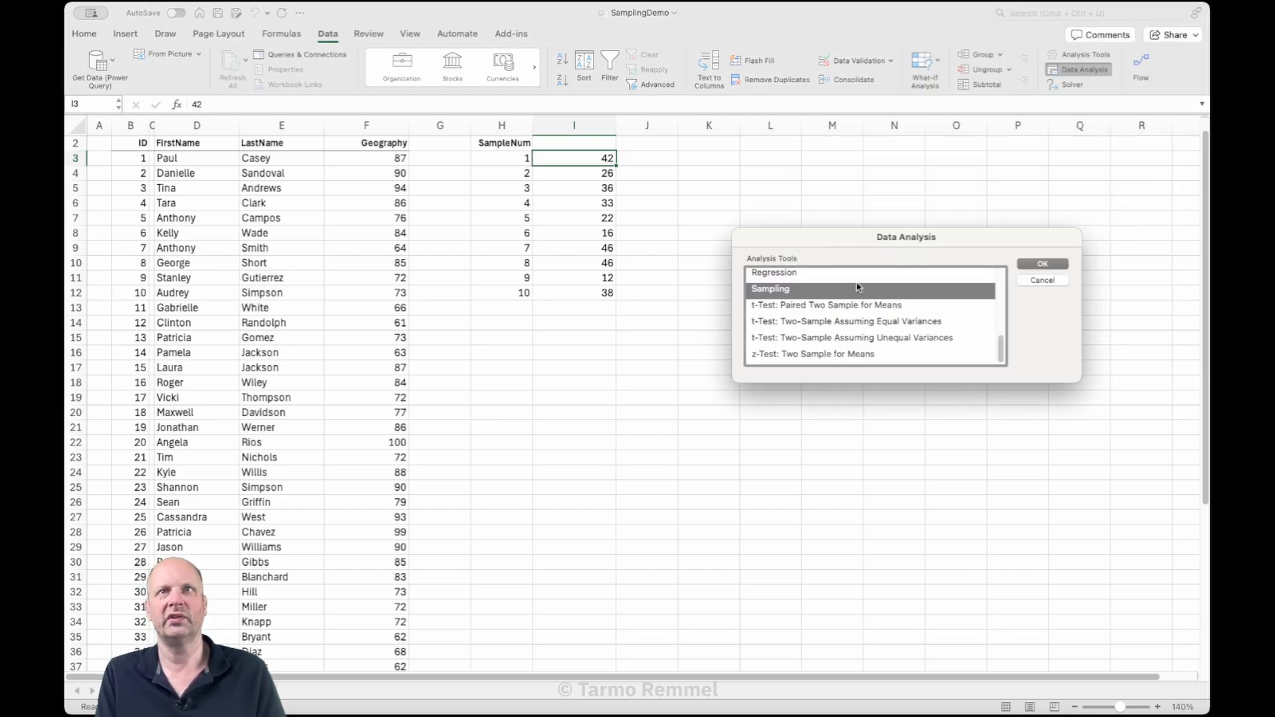
left_click(1043, 264)
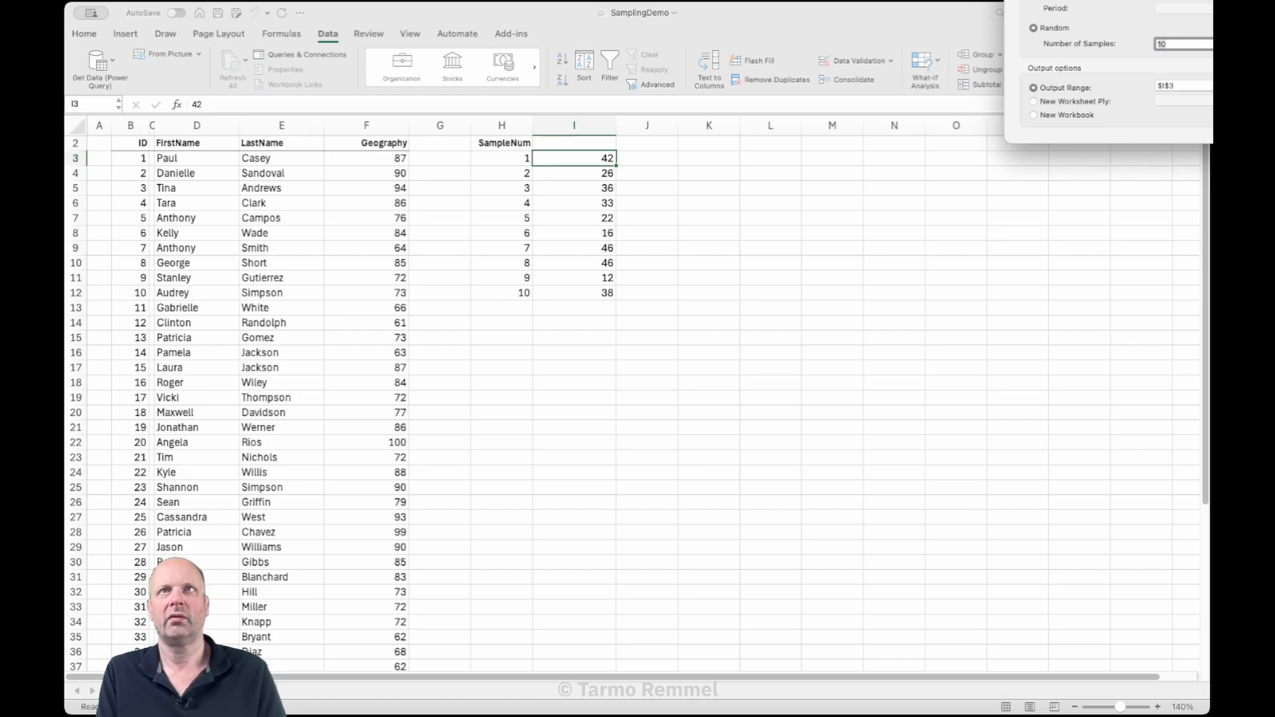
key("Return")
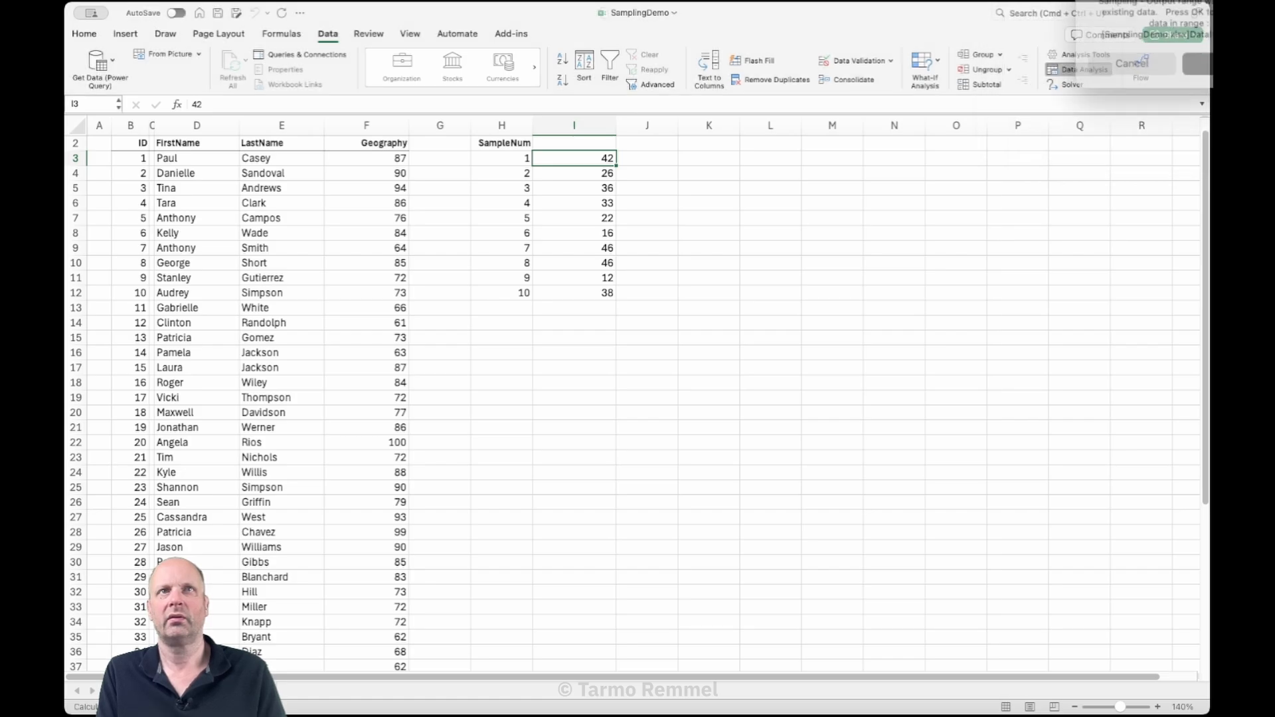
key("Return")
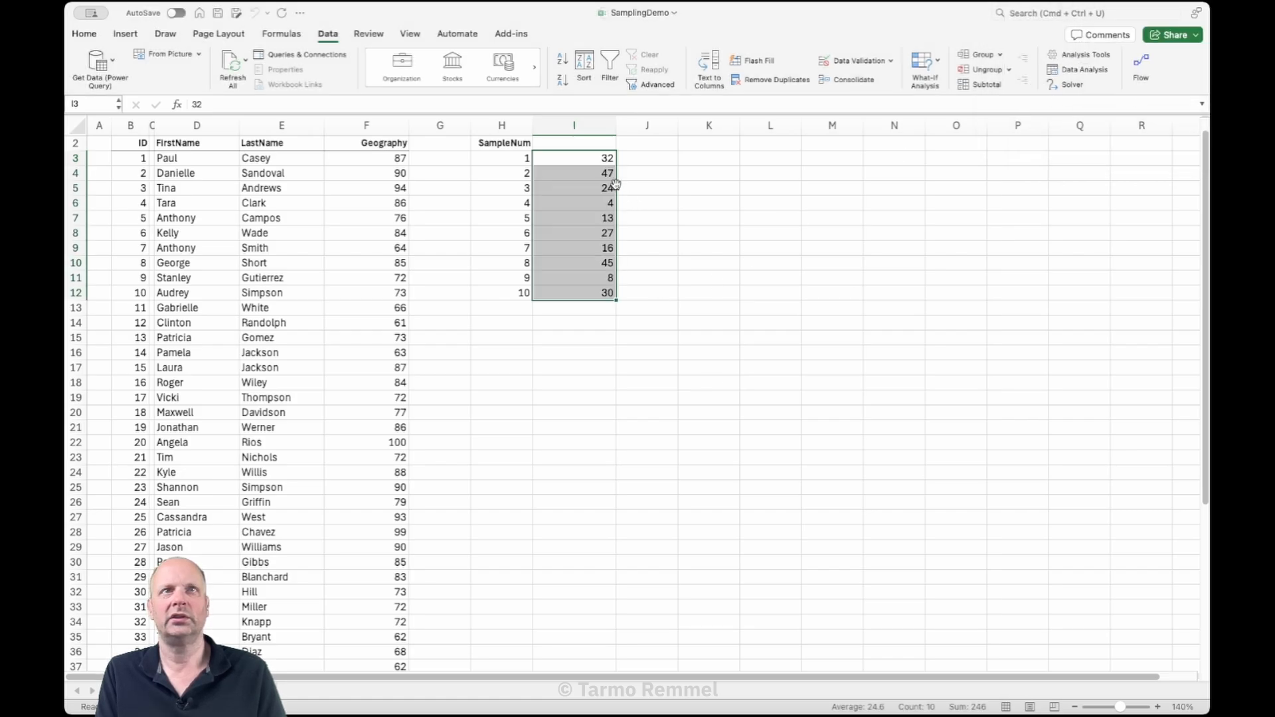
left_click(609, 162)
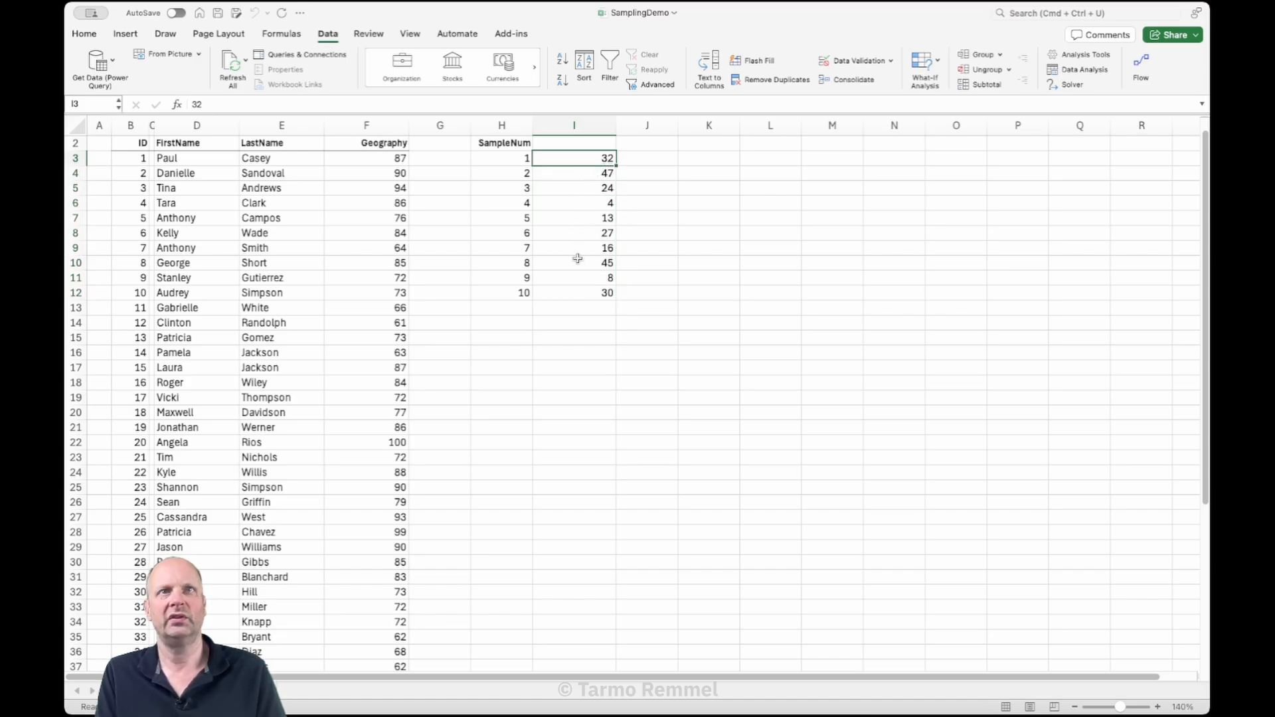
left_click_drag(573, 158, 597, 295)
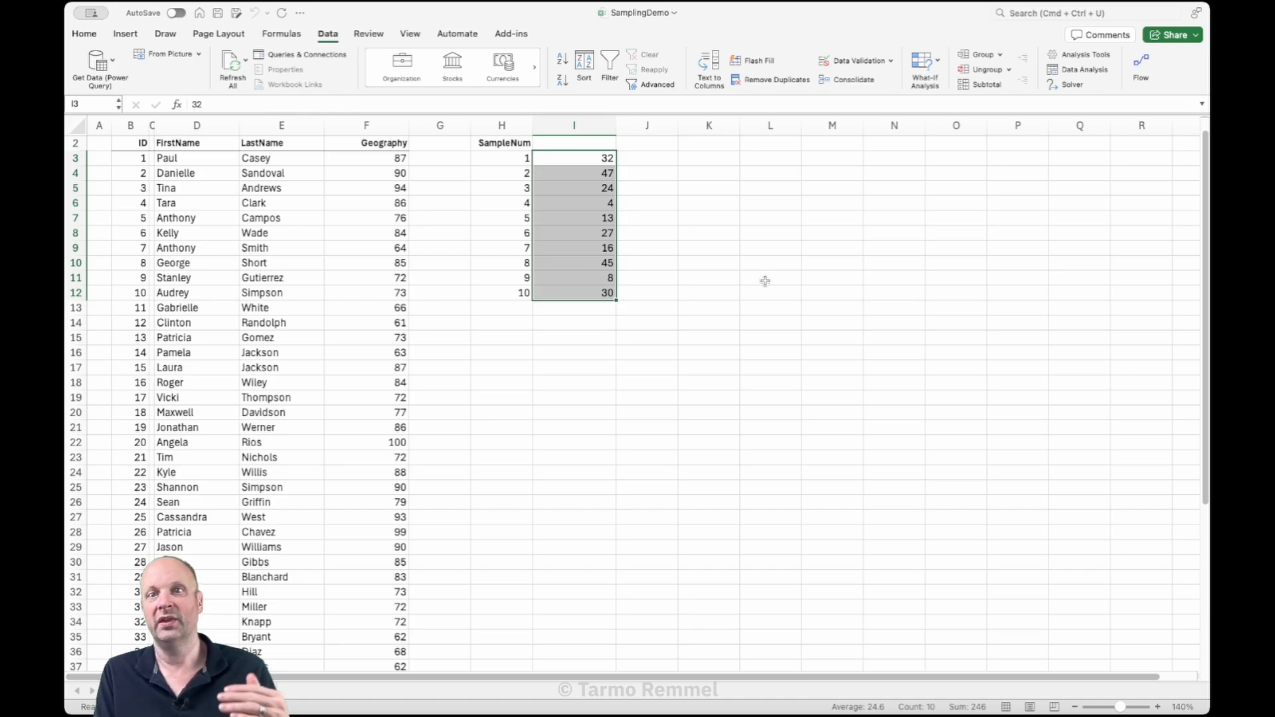
Enter the header SampleID in cell I2 above the sampled IDs.
left_click(592, 140)
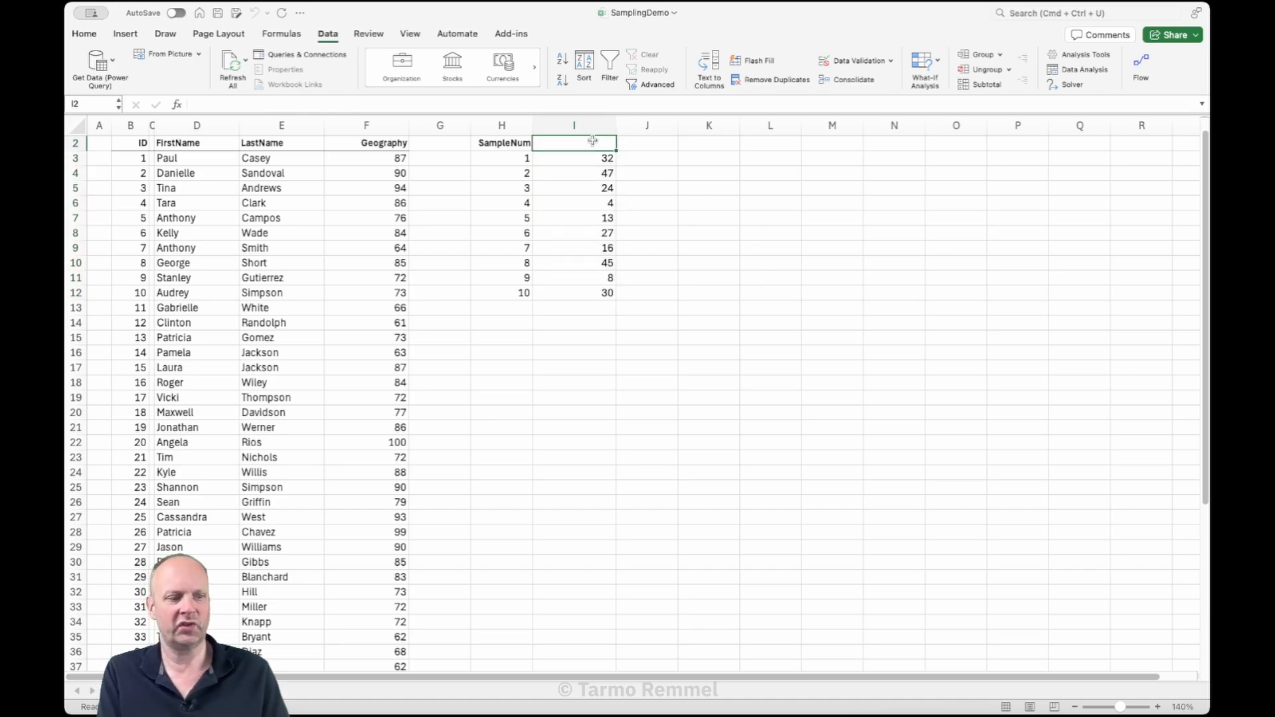
double_click(592, 140)
type("SampleID")
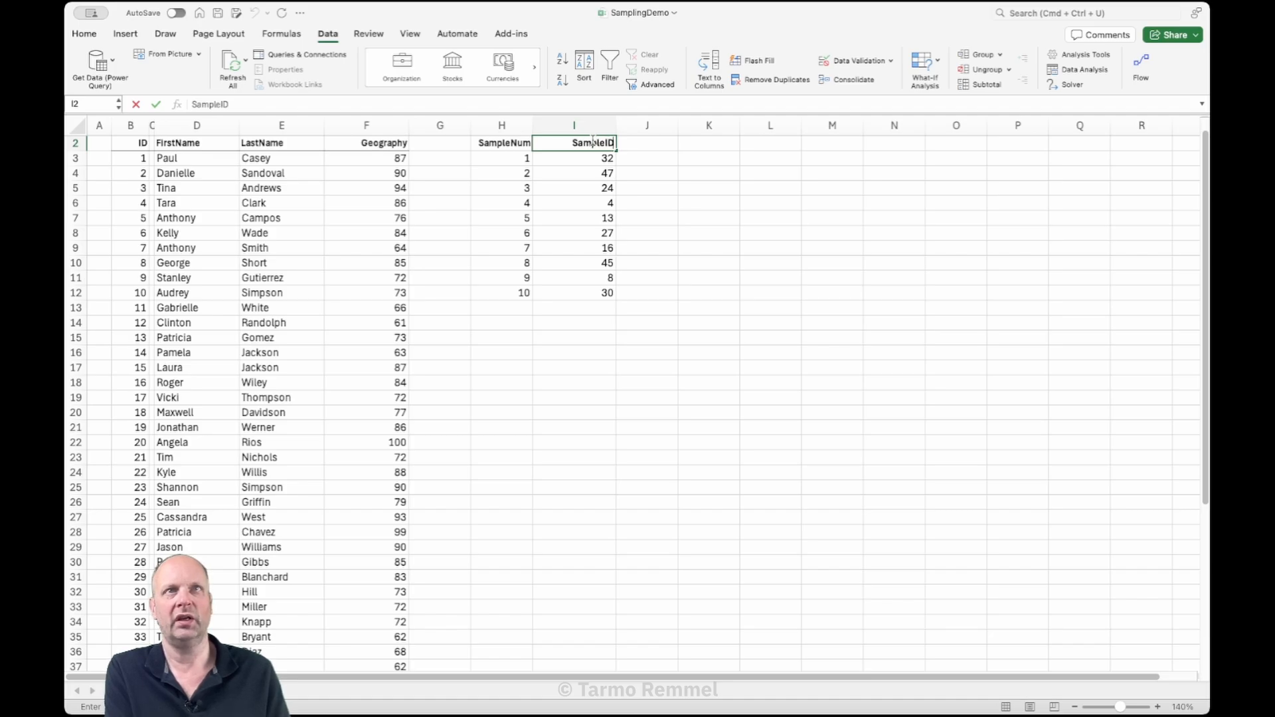
key("Return")
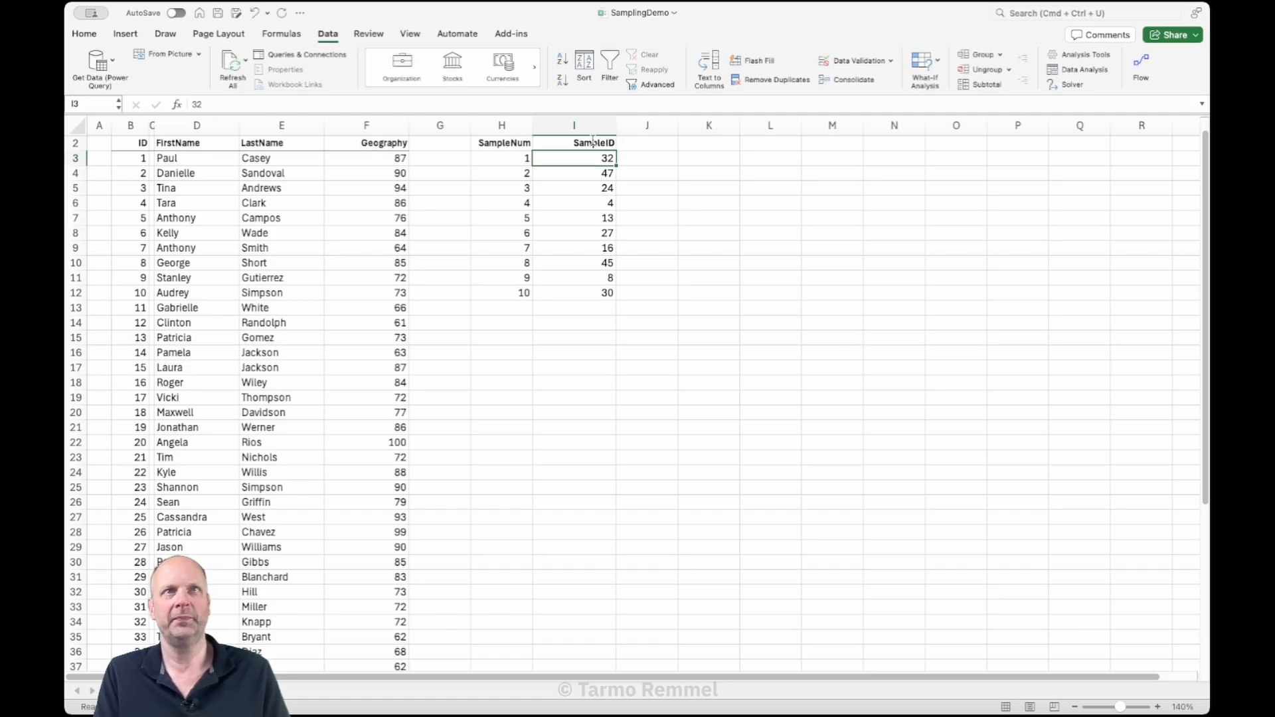
Add a bottom border to the header cells H2:M2 of the sample table.
left_click_drag(511, 141, 817, 144)
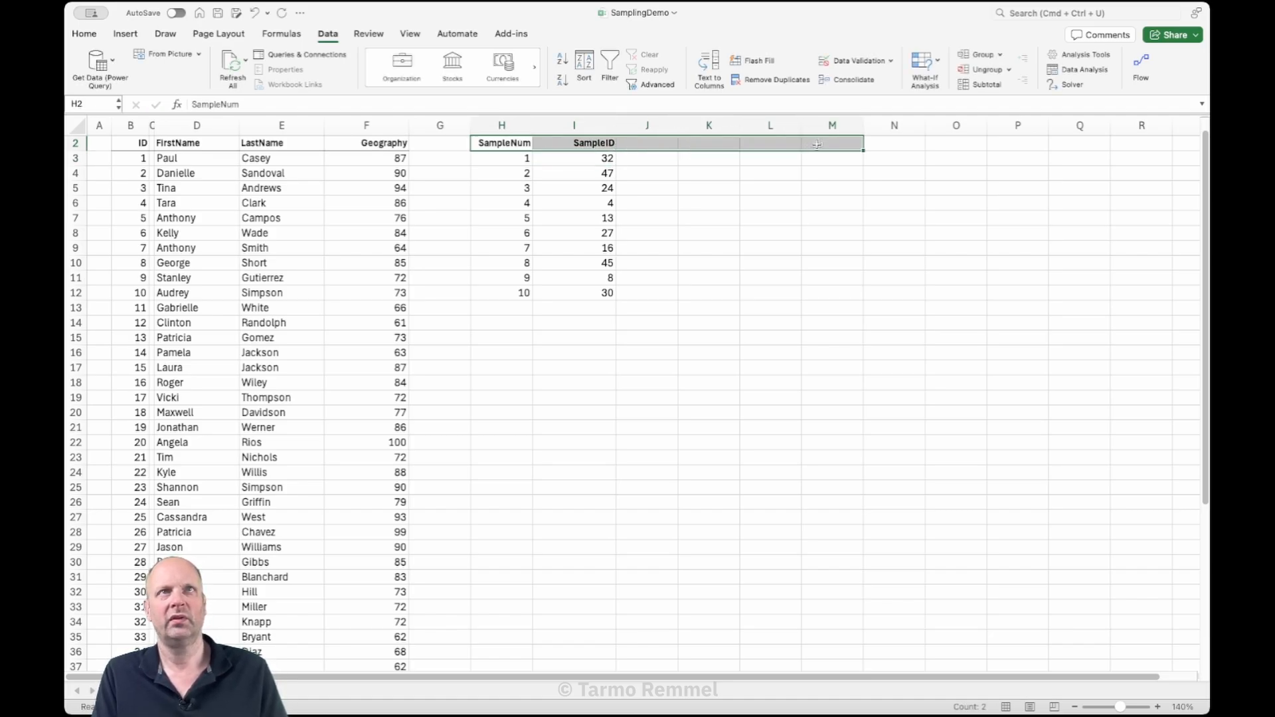
left_click(85, 34)
left_click(234, 79)
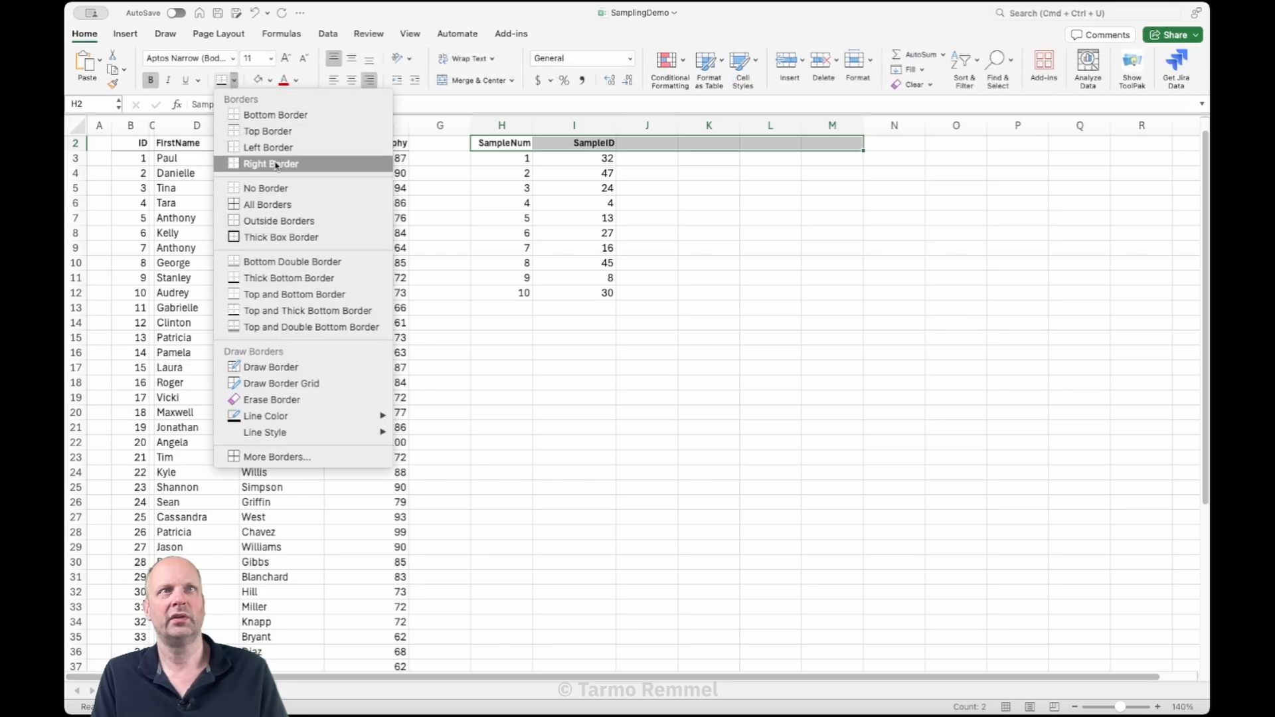
left_click(268, 131)
left_click(833, 308)
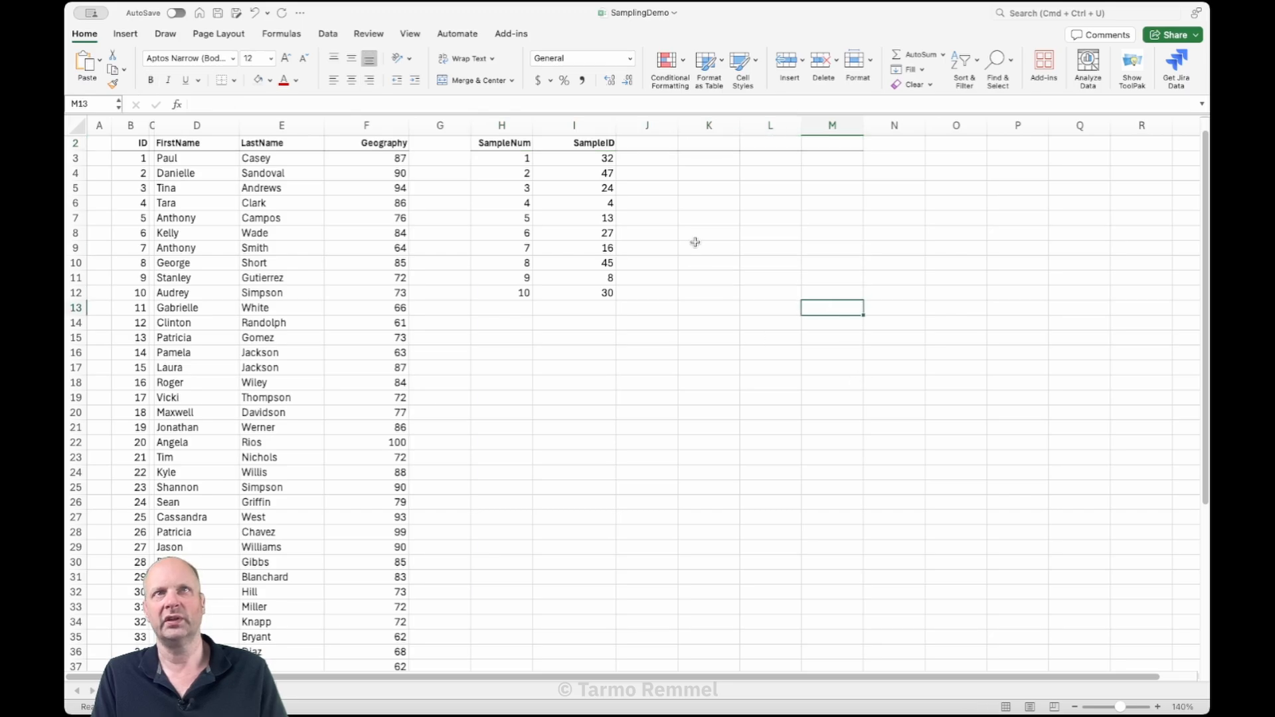
Copy the first name, last name and Geography score of student ID 32 (D34:F34) into the first sample row at J3.
left_click_drag(604, 160, 594, 283)
left_click(589, 160)
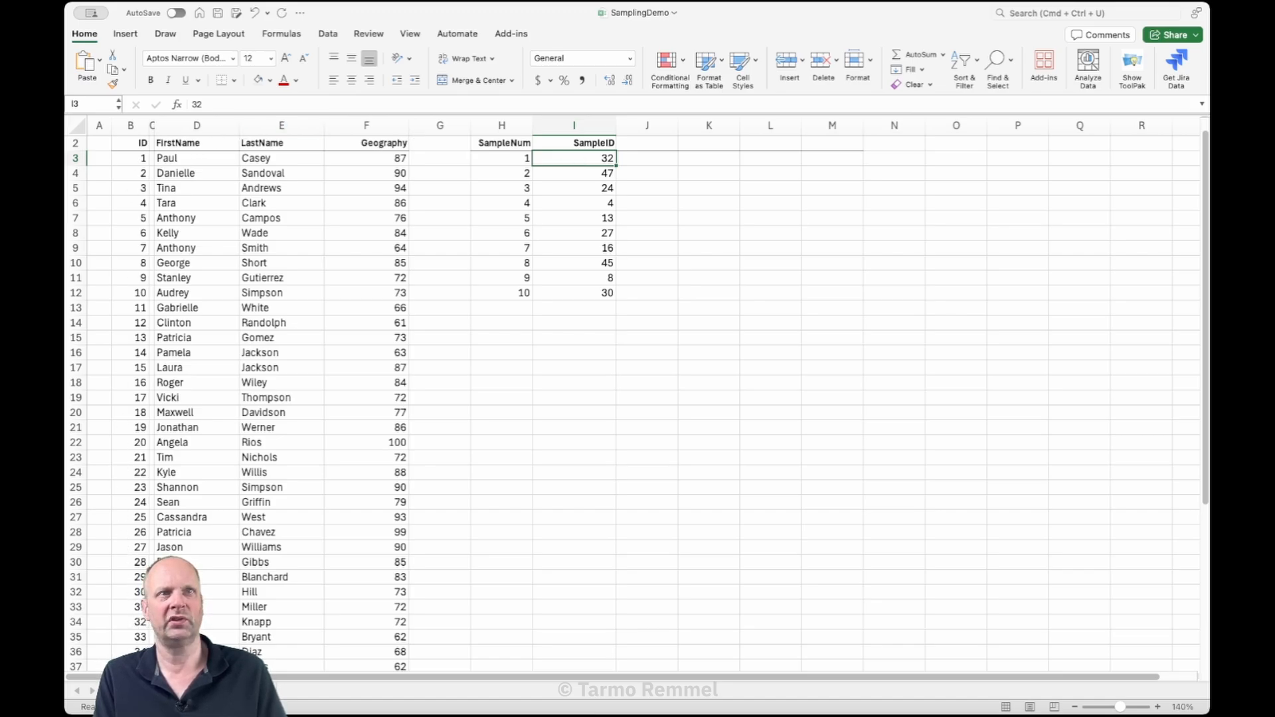
left_click_drag(193, 622, 372, 617)
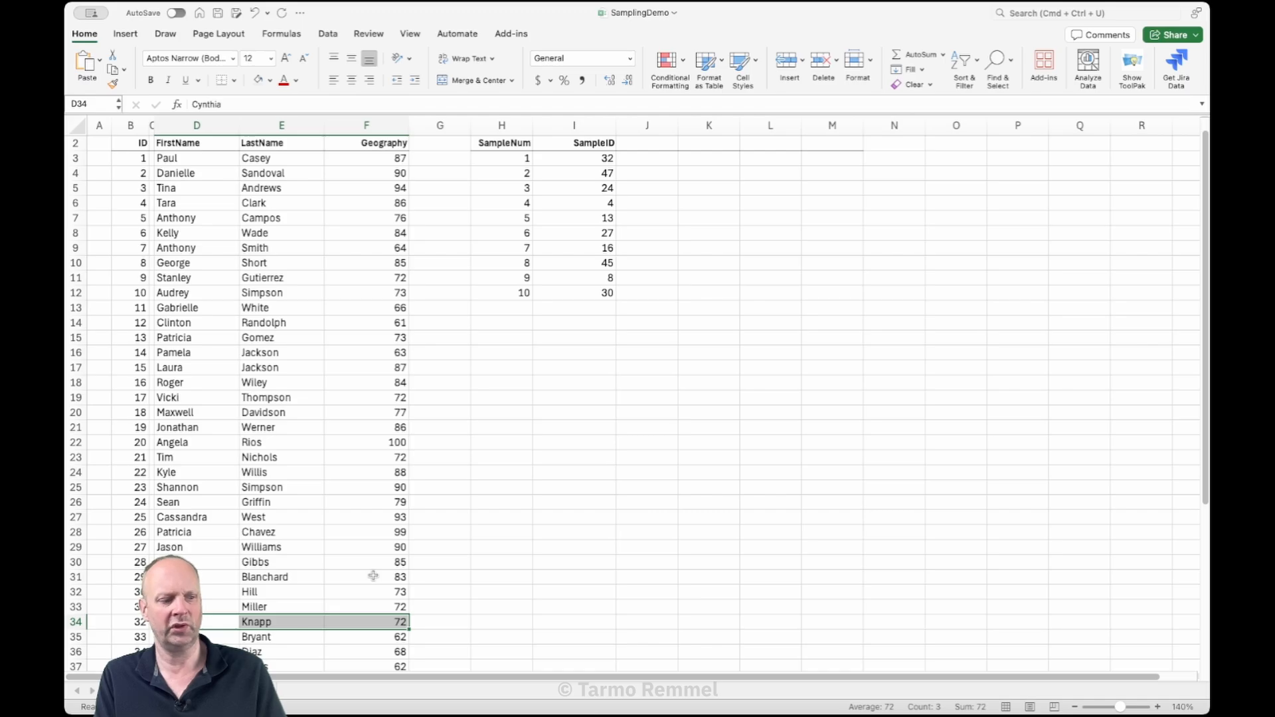
left_click(644, 160)
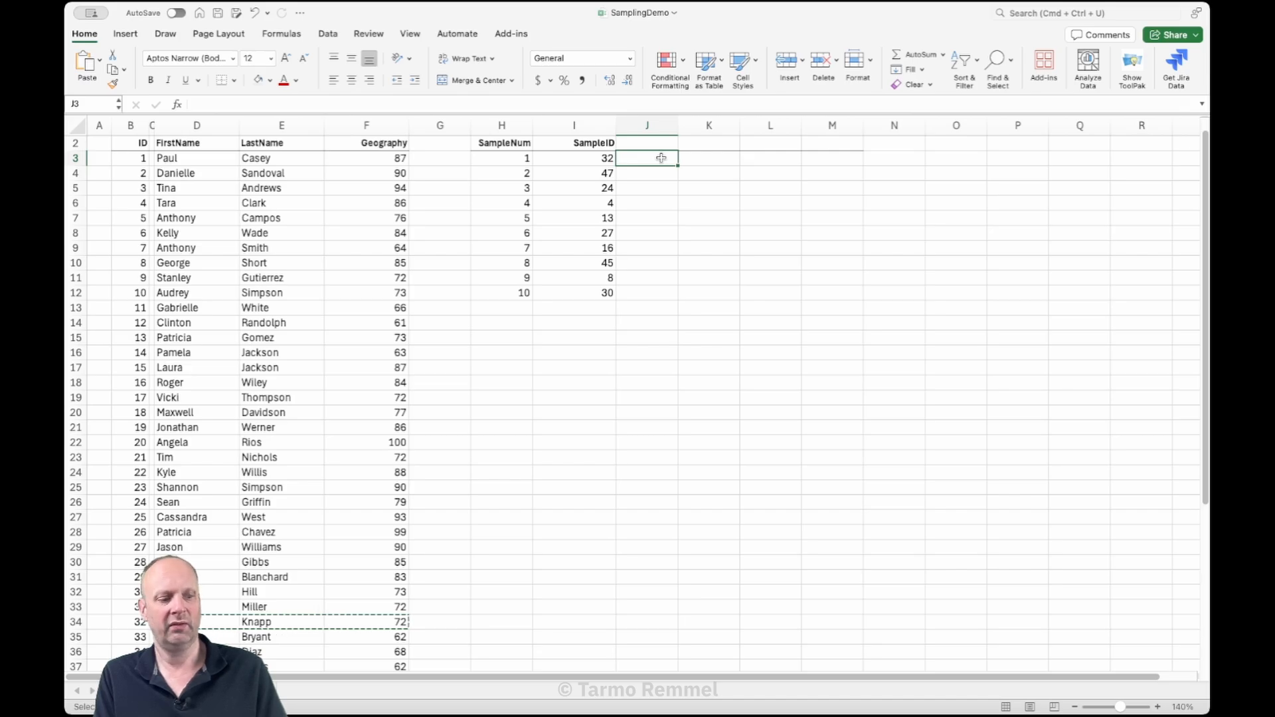
key("super+v")
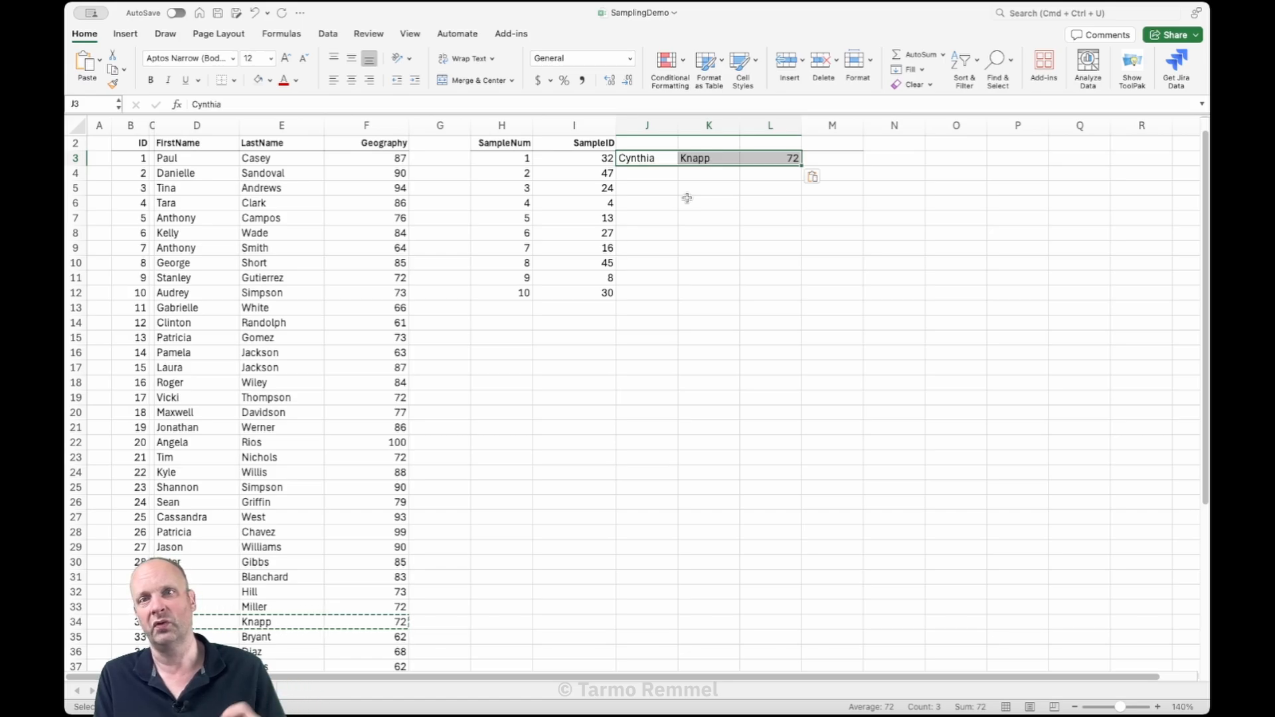
left_click(651, 175)
right_click(650, 157)
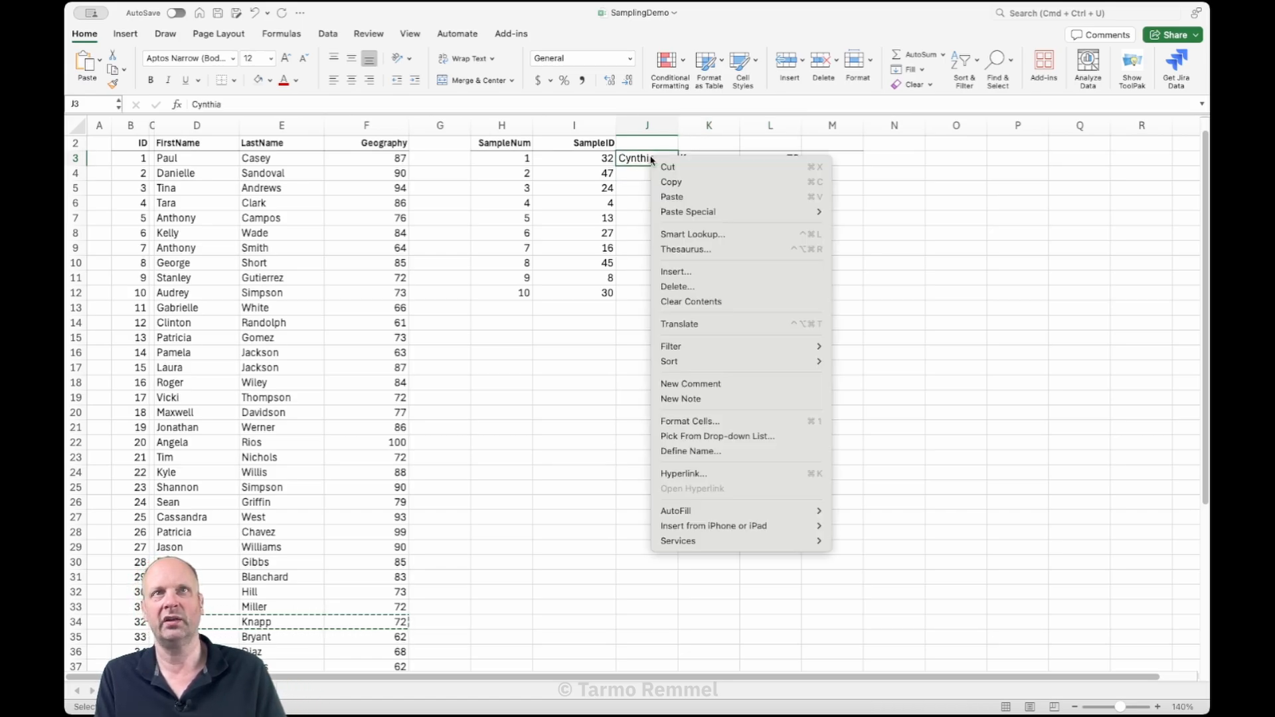
left_click(676, 197)
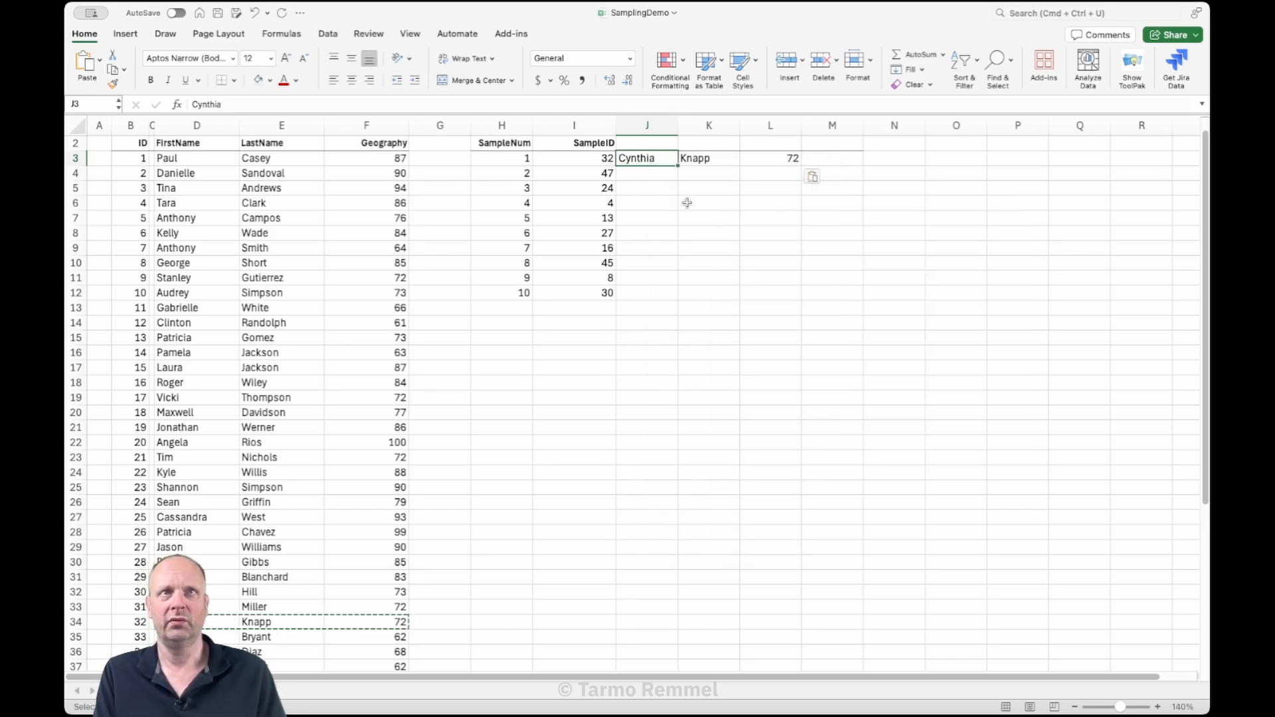
Copy the first name, last name and Geography score of student ID 47 (D49:F49) into the second sample row at J4.
left_click(601, 173)
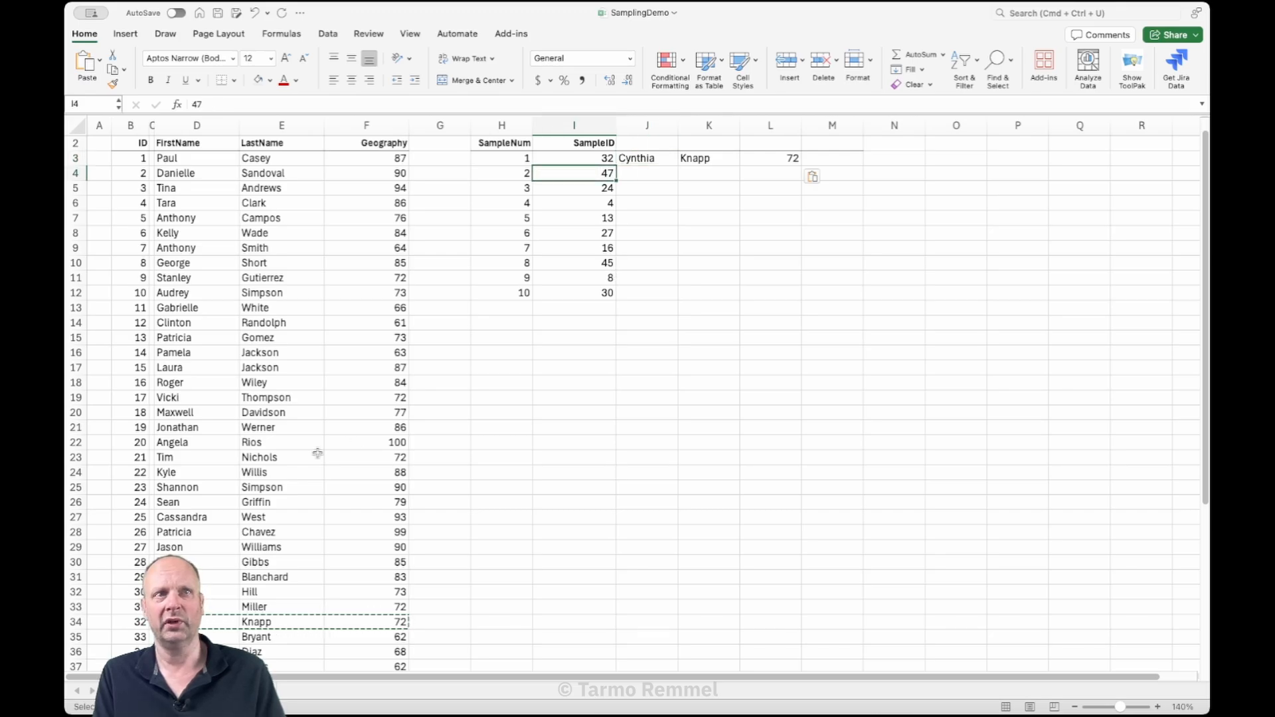
scroll(299, 471, "down", 5)
scroll(233, 492, "down", 6)
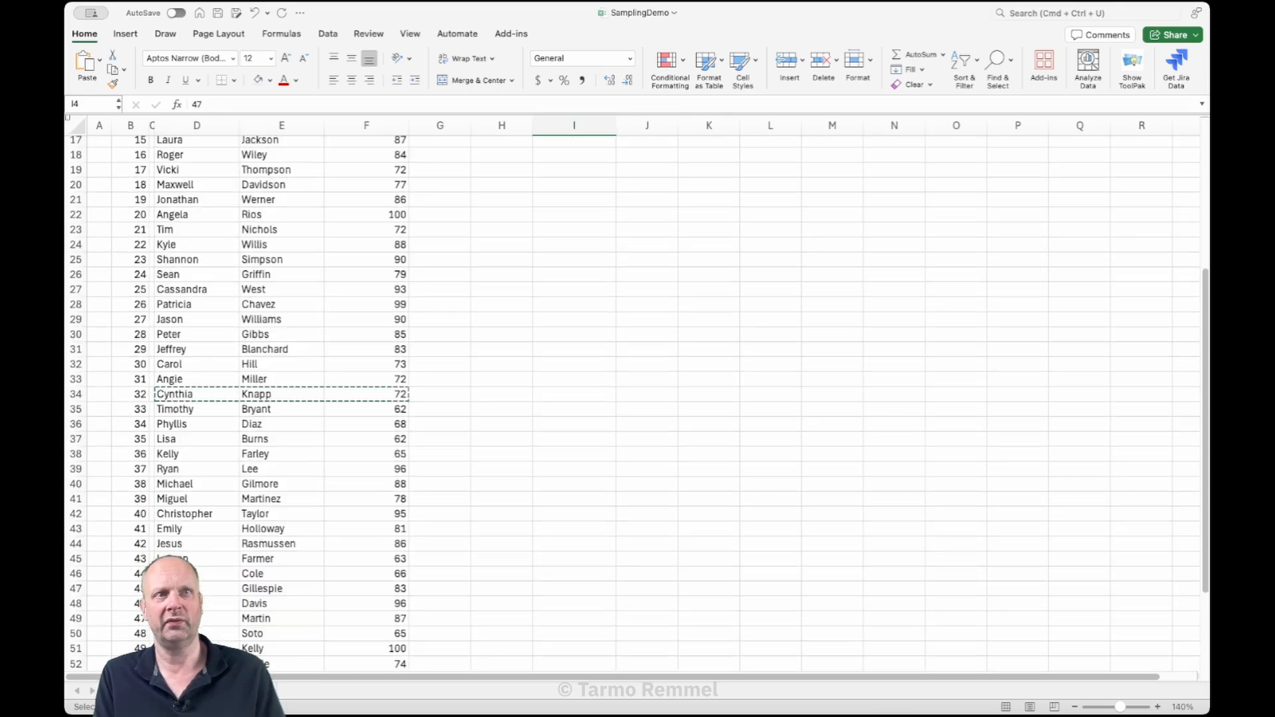
left_click_drag(196, 600, 362, 599)
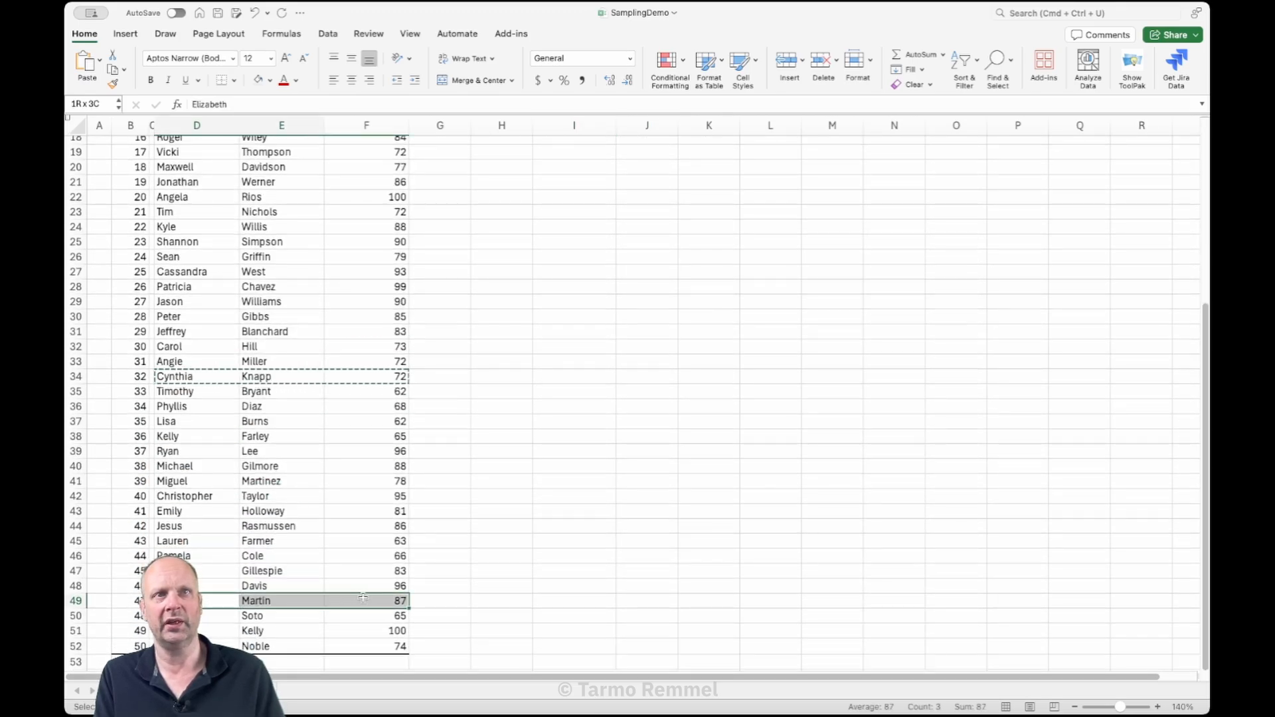
key("super+c")
scroll(546, 526, "up", 10)
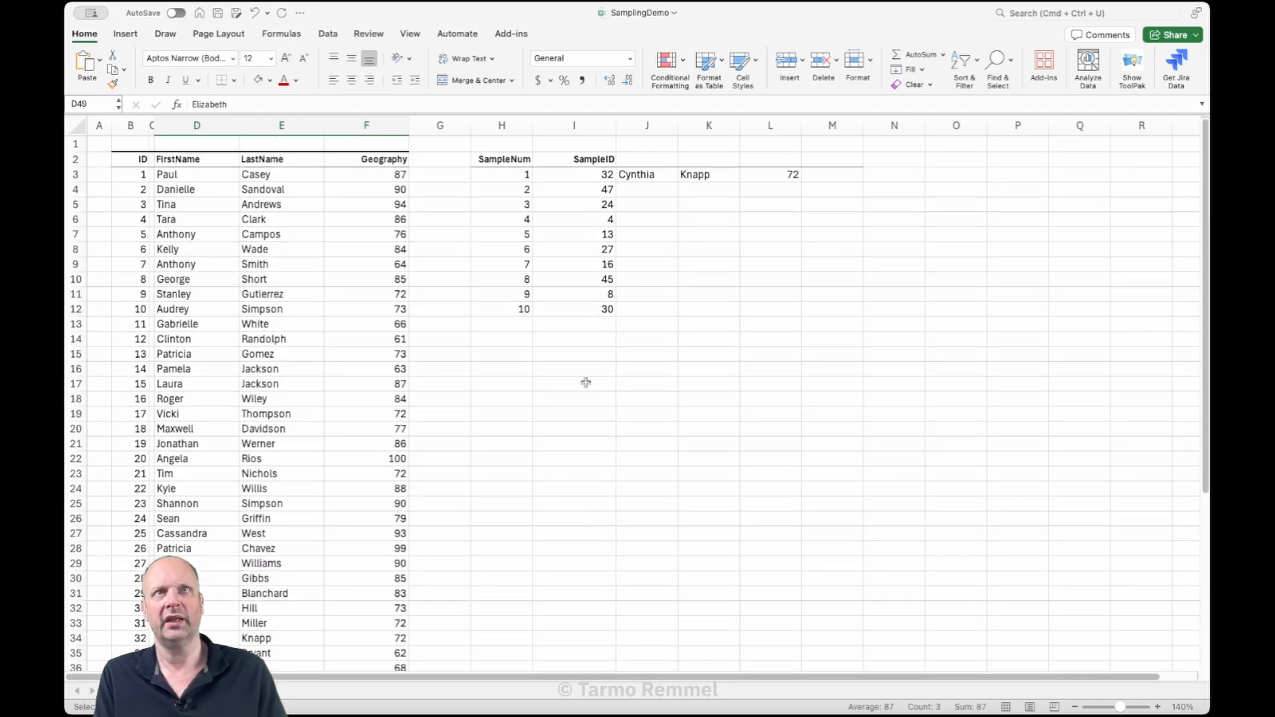
left_click(655, 191)
key("super+v")
Copy the FirstName, LastName and Geography headers (D2:F2) into the sample table's header row at J2.
left_click(770, 294)
left_click_drag(204, 159, 360, 165)
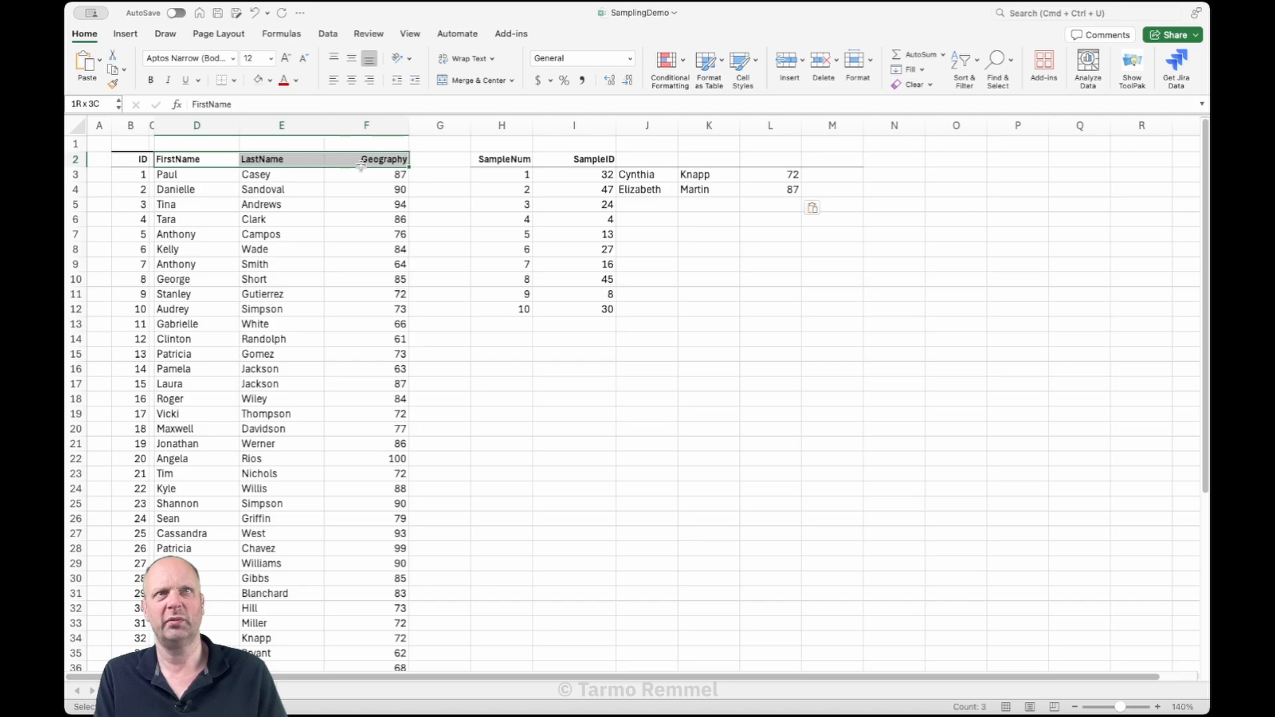
key("super+c")
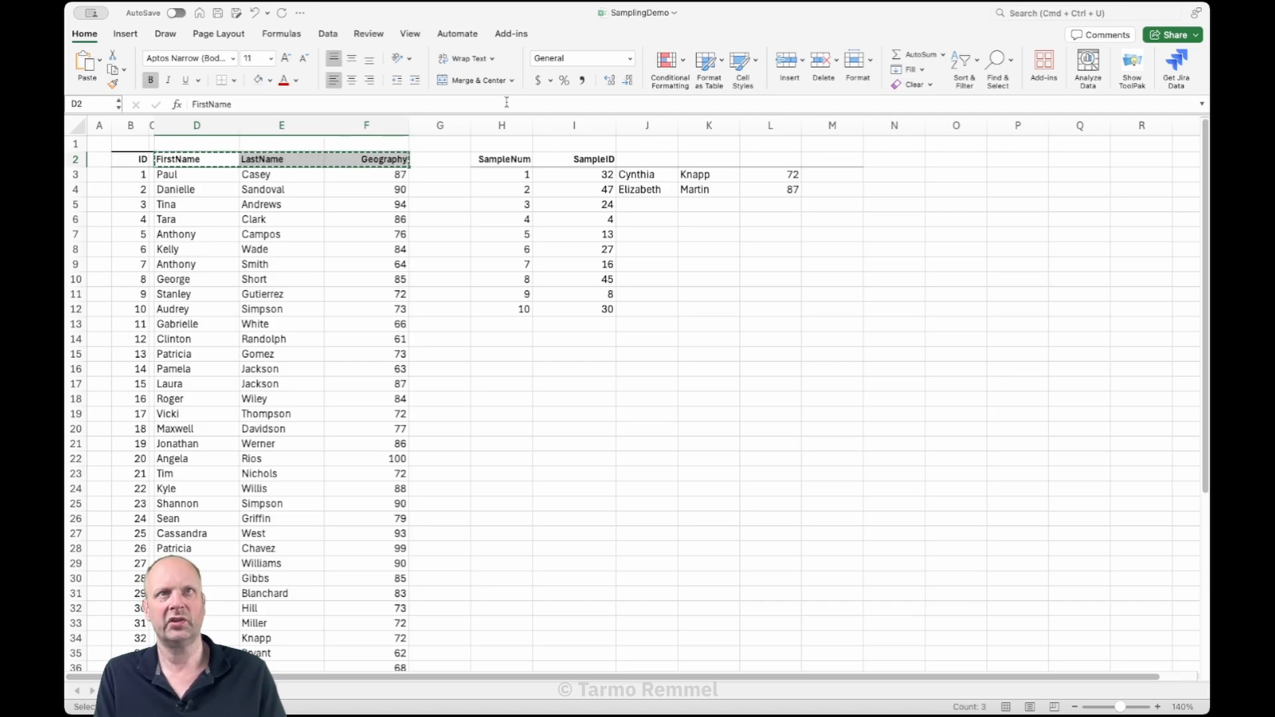
left_click(649, 160)
key("super+v")
left_click(712, 268)
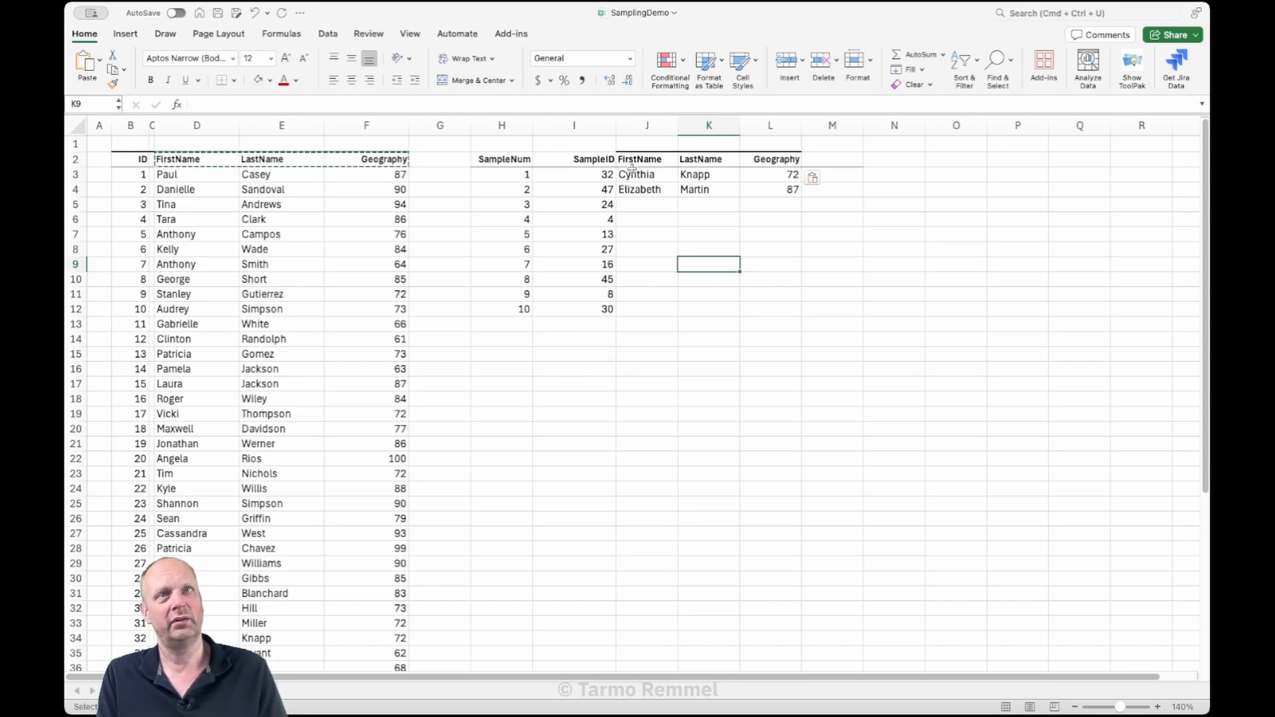
Clear the manually copied student details from J3:L4, keeping the headers above them.
left_click_drag(639, 176, 771, 188)
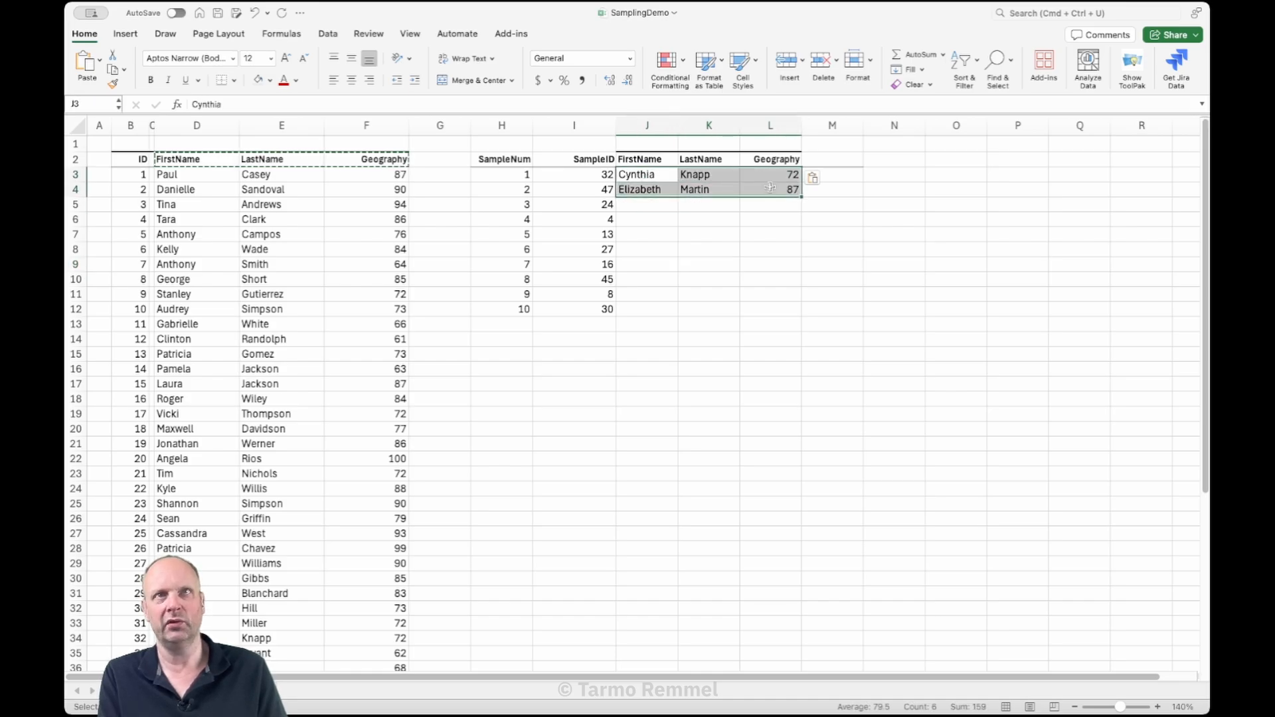
key("Delete")
left_click(738, 243)
Begin an XLOOKUP formula in J3 with I3 as the lookup value and B3:B52 as the lookup array.
left_click(653, 174)
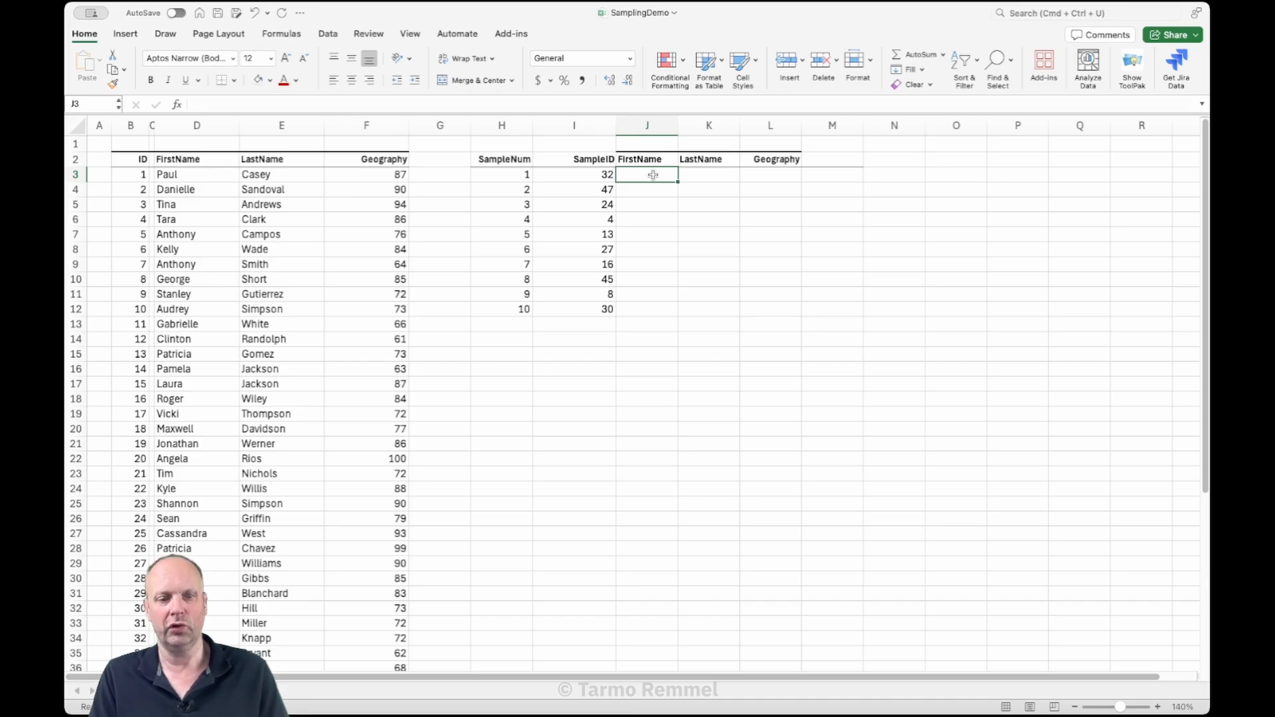
type("=")
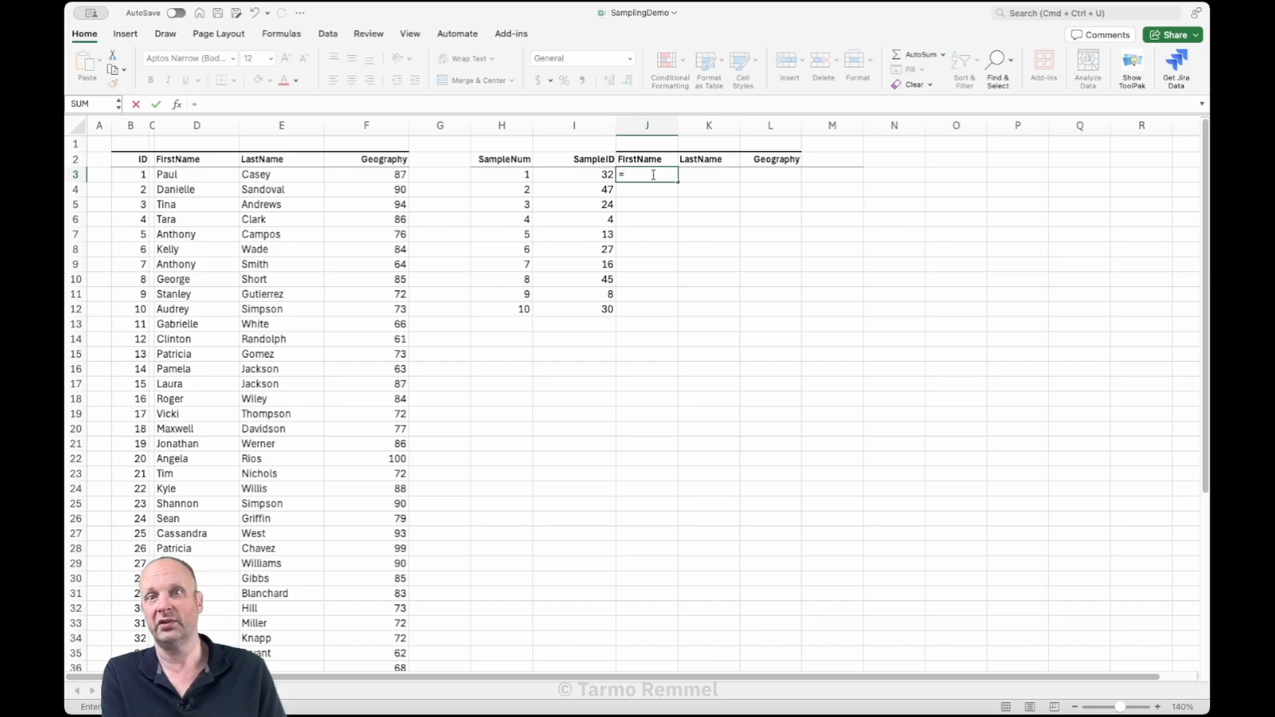
type("x")
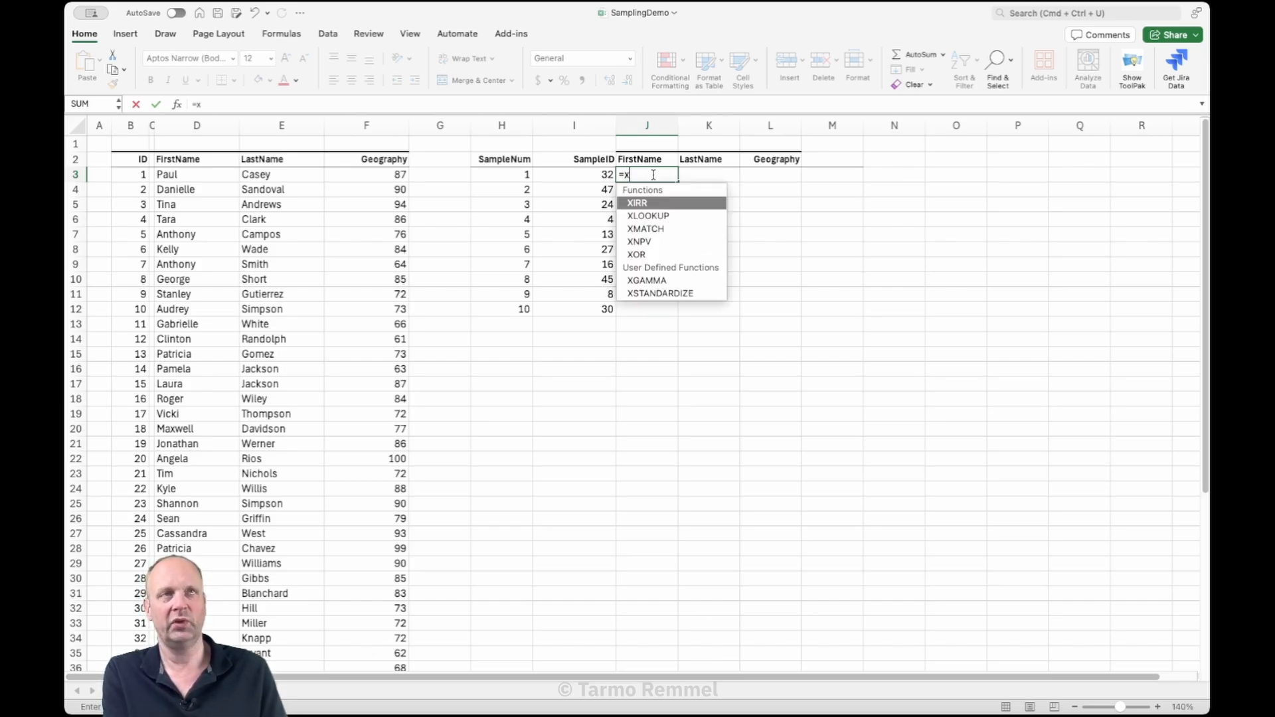
type("l")
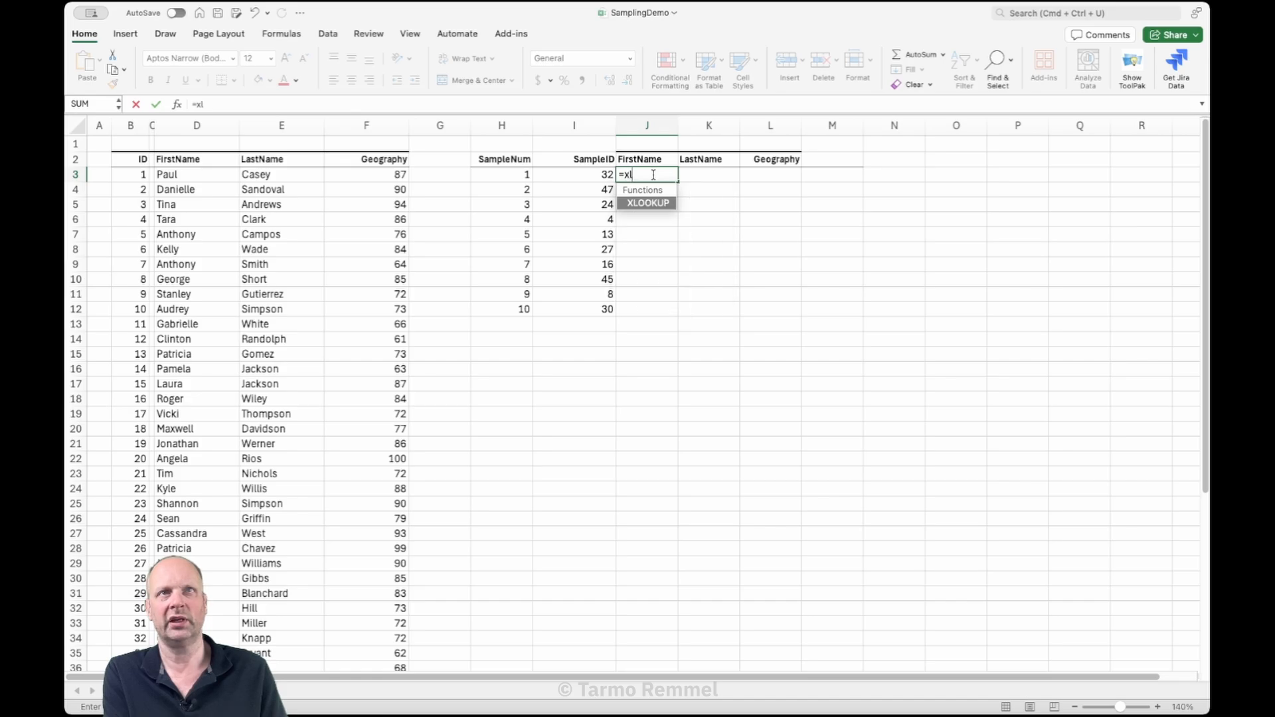
type("ookup(")
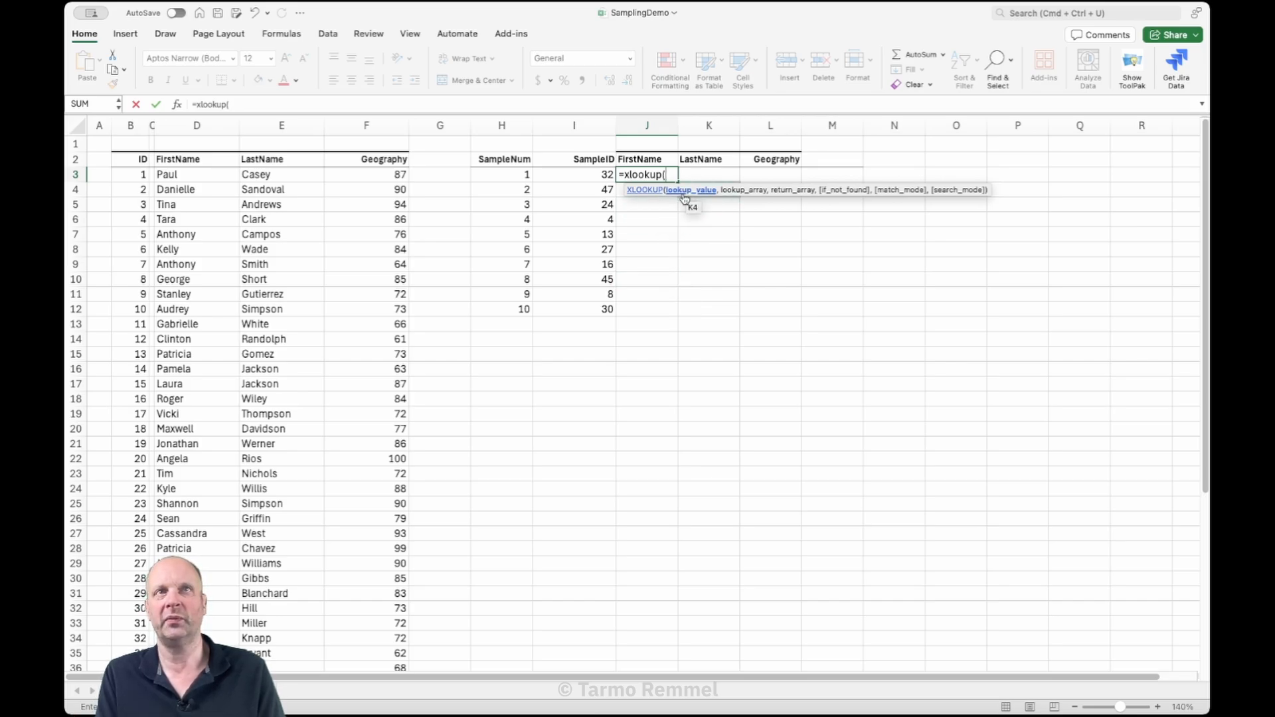
left_click(587, 174)
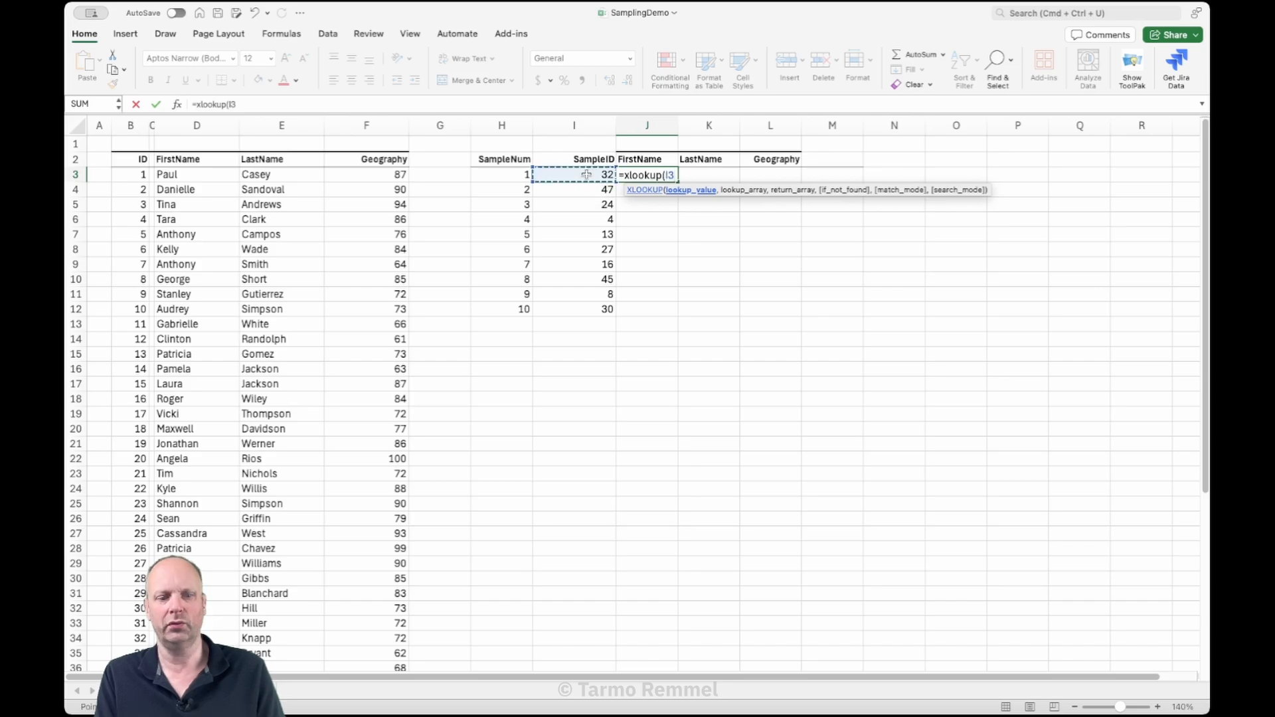
type(",")
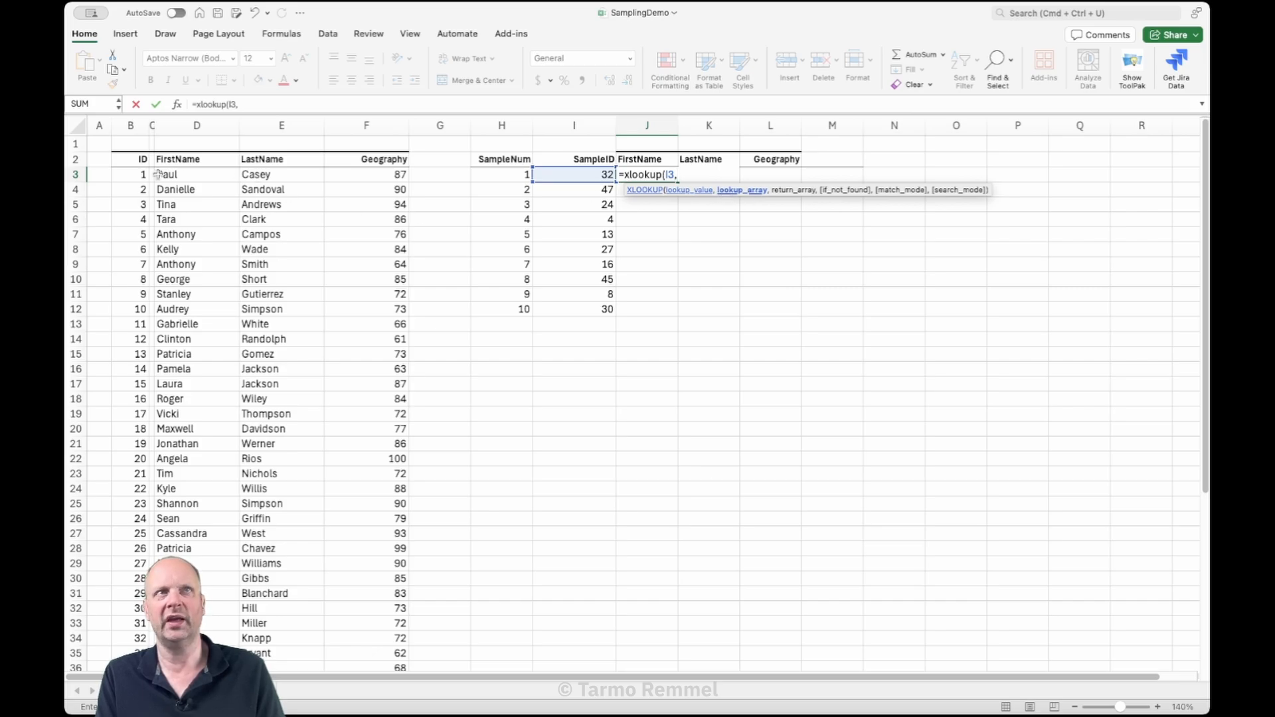
left_click(131, 180)
left_click_drag(131, 180, 140, 634)
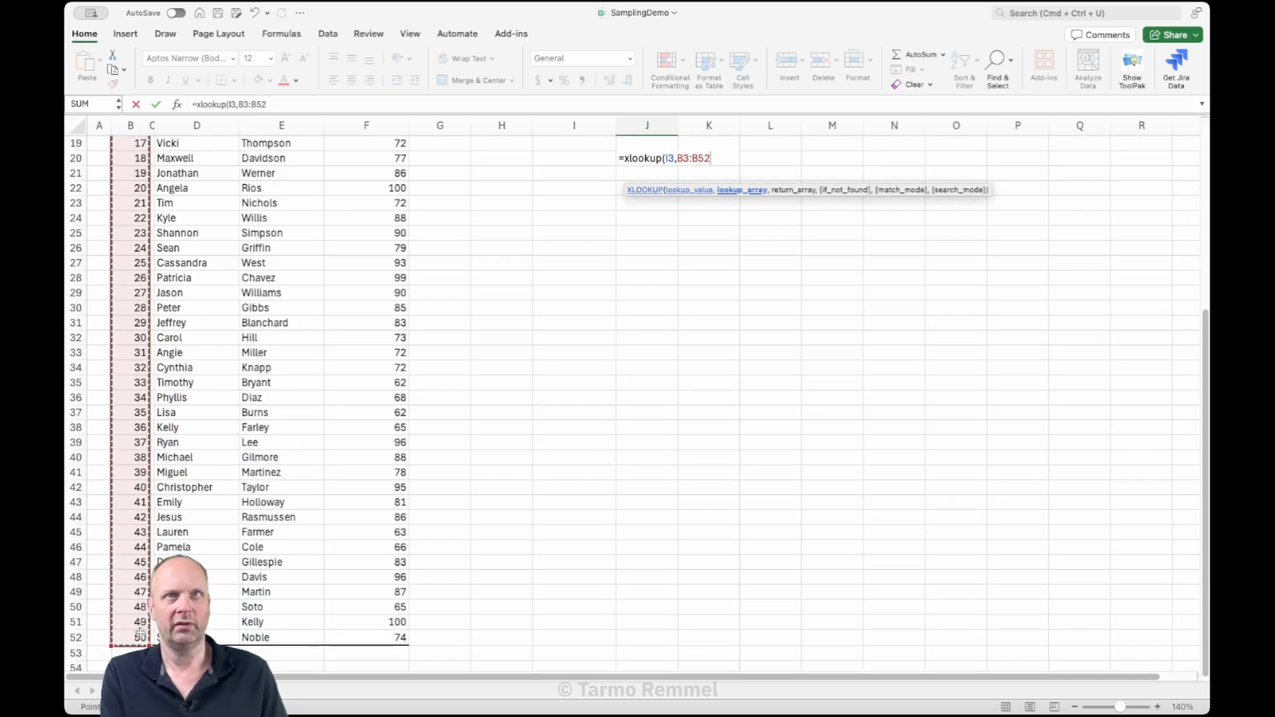
type(",")
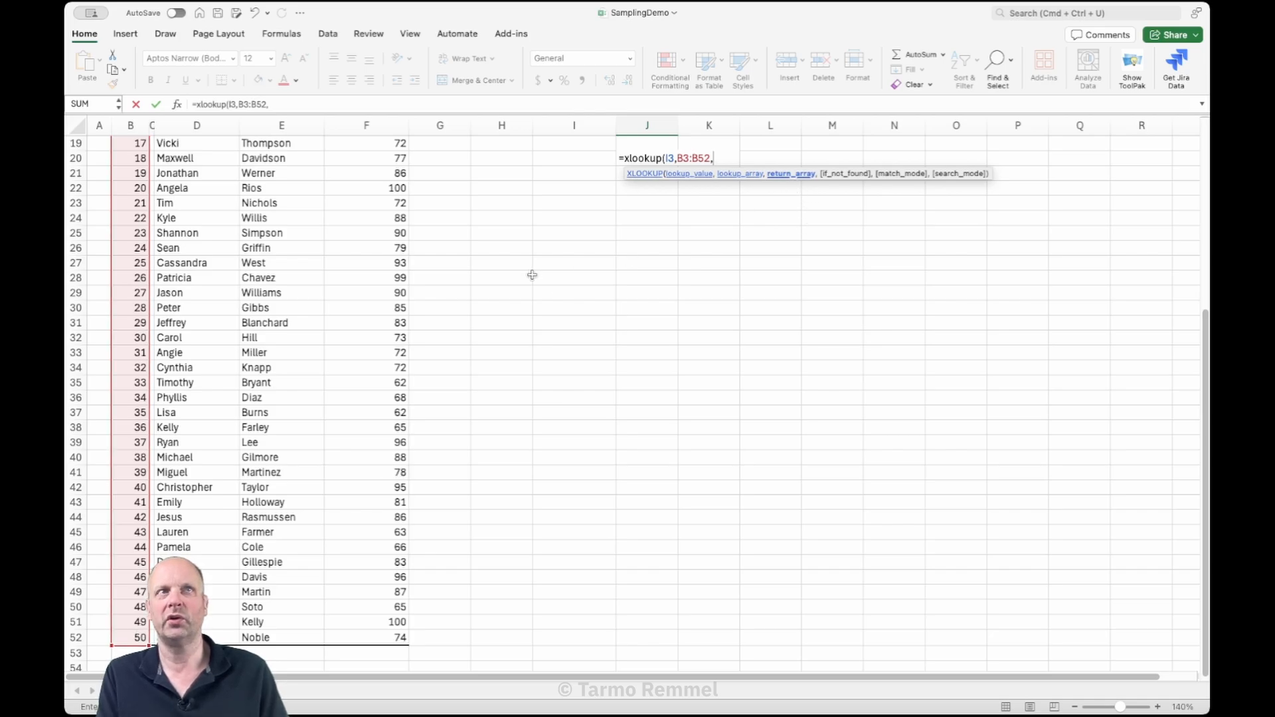
Complete the XLOOKUP formula with B3:F52 as the return array and NA as the if-not-found value, and enter it.
scroll(534, 276, "up", 6)
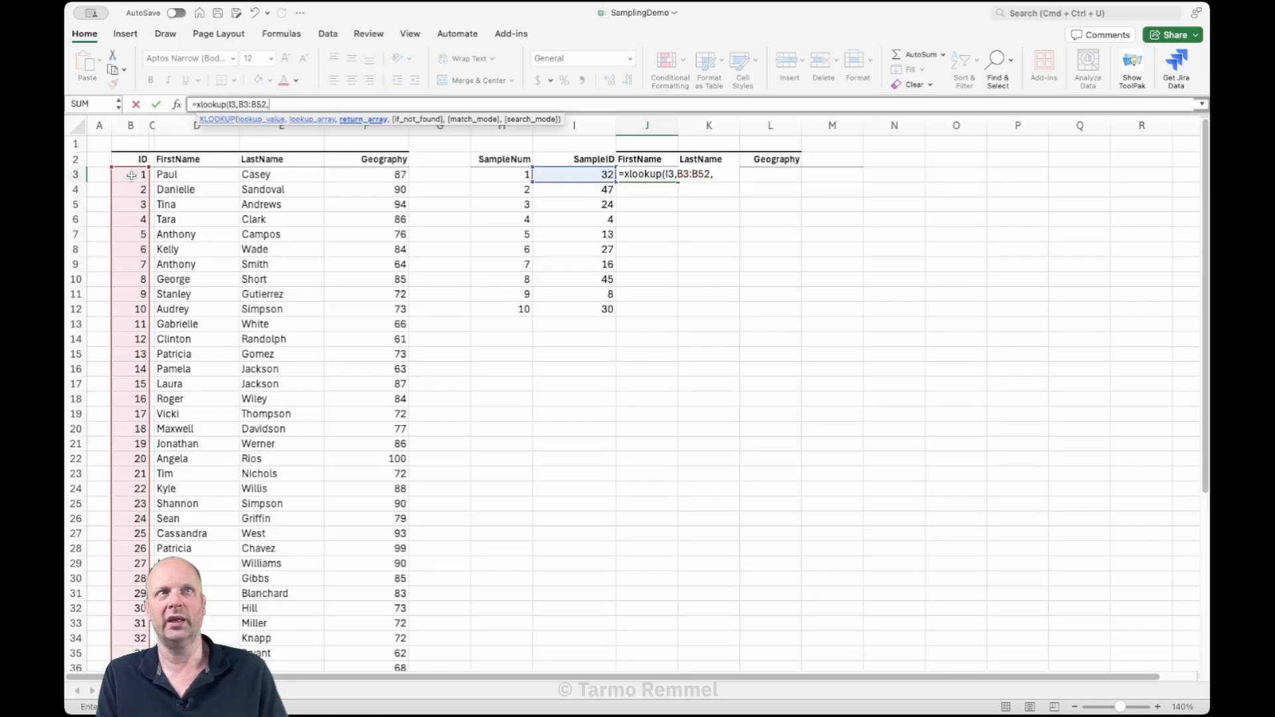
left_click_drag(132, 175, 368, 637)
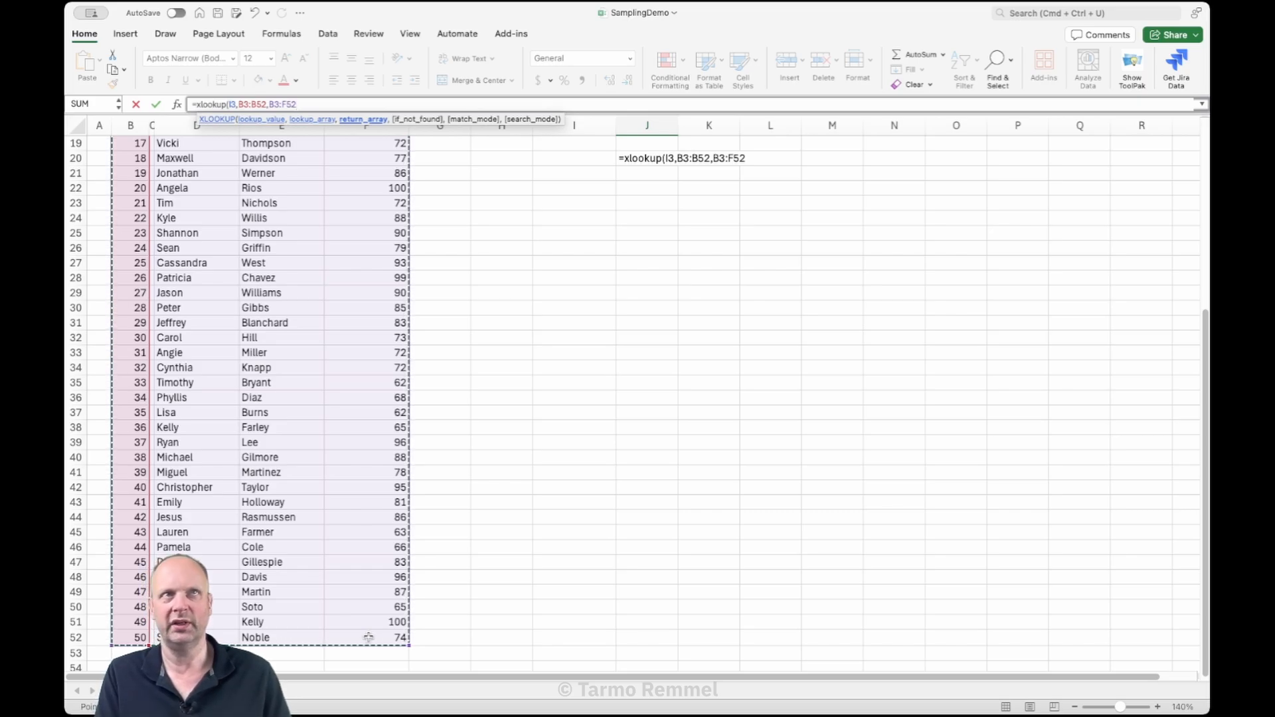
type(",")
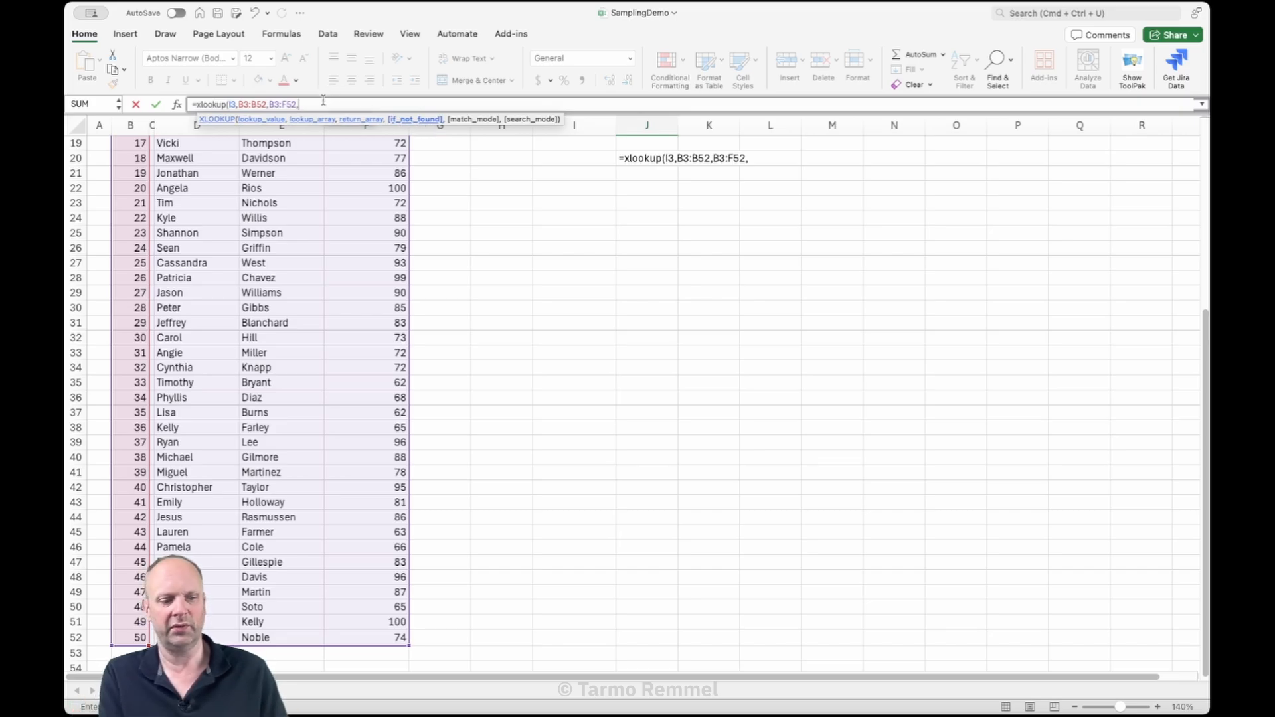
type("NA")
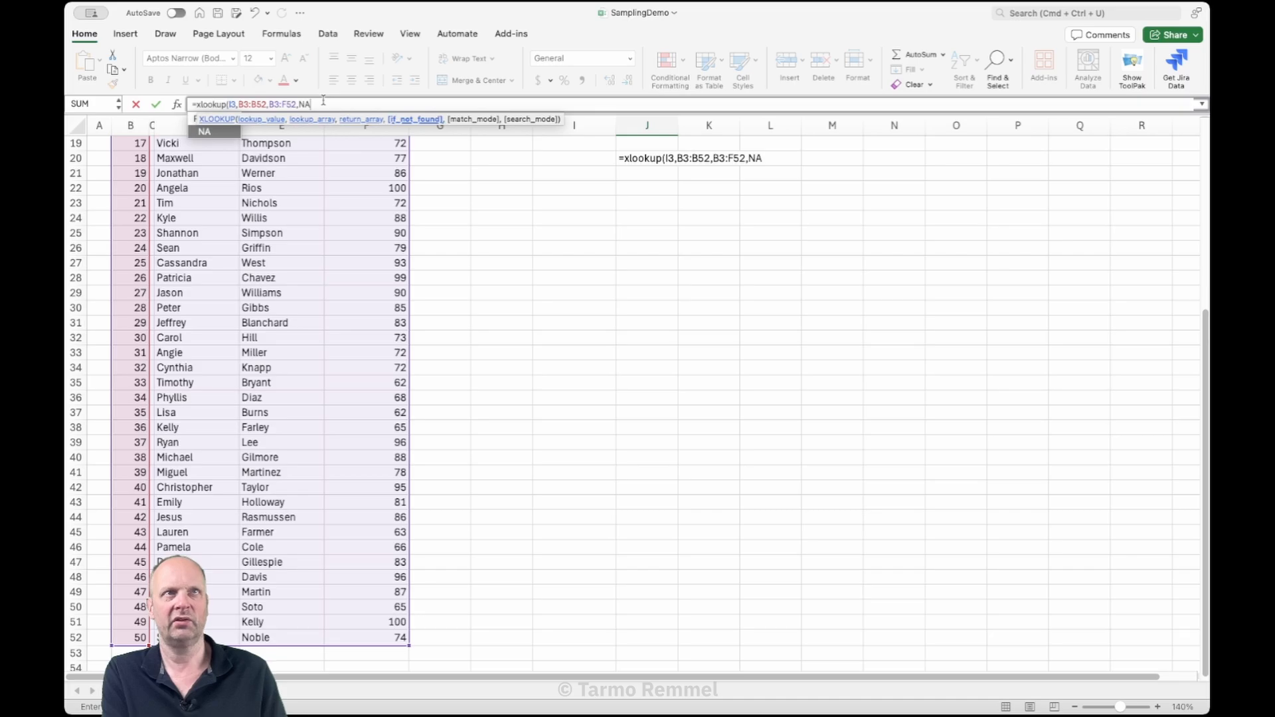
type(")")
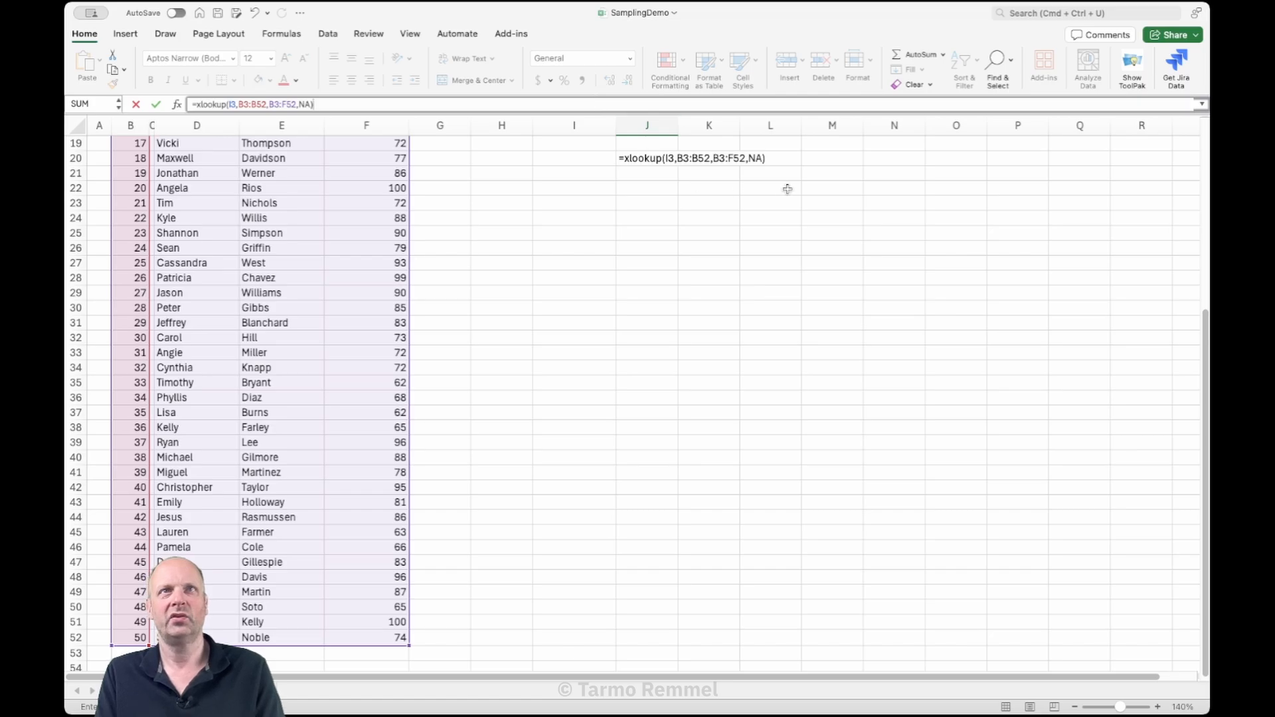
key("Return")
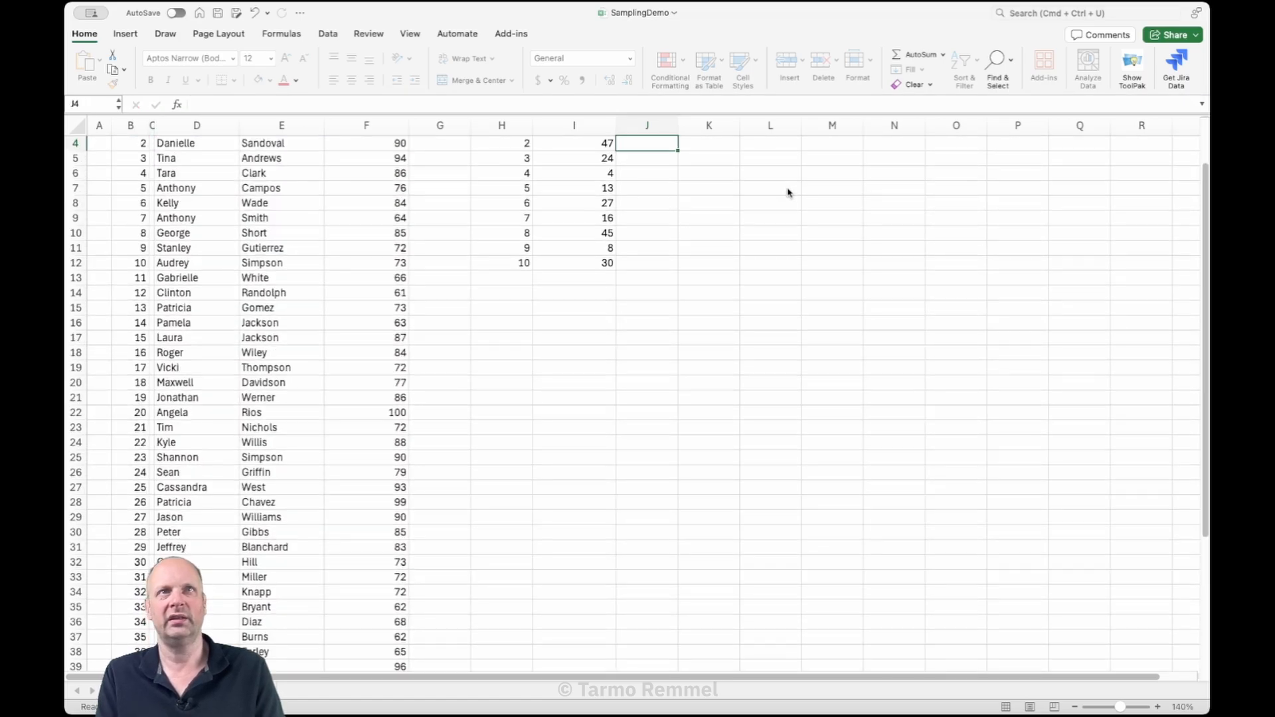
scroll(763, 188, "up", 1)
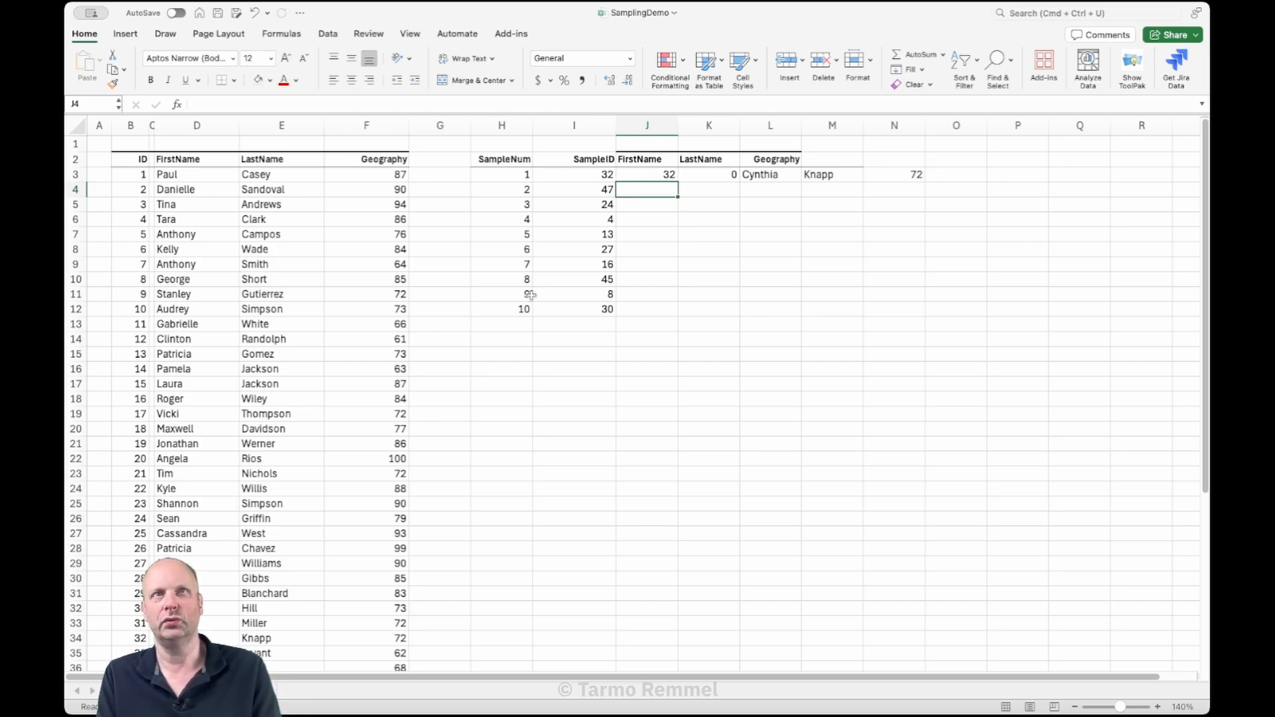
Fill the XLOOKUP formula from J3 down through J6.
left_click(710, 175)
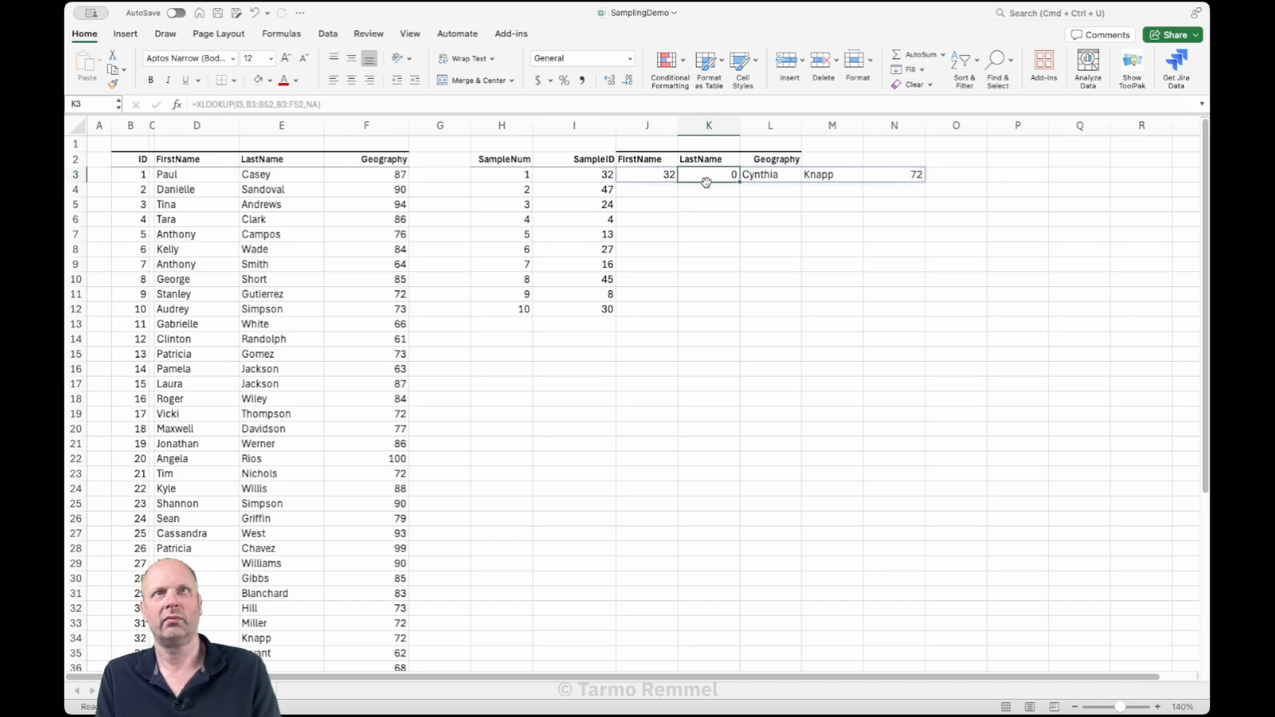
left_click(654, 177)
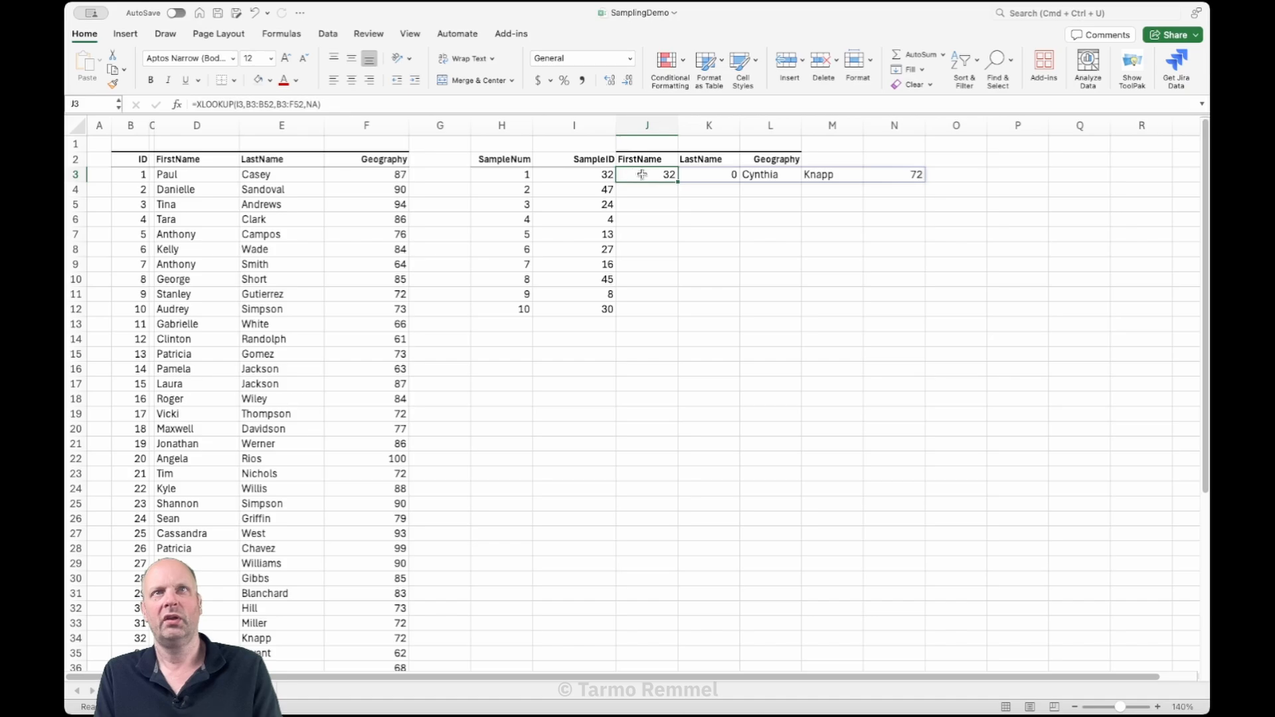
left_click_drag(678, 183, 680, 228)
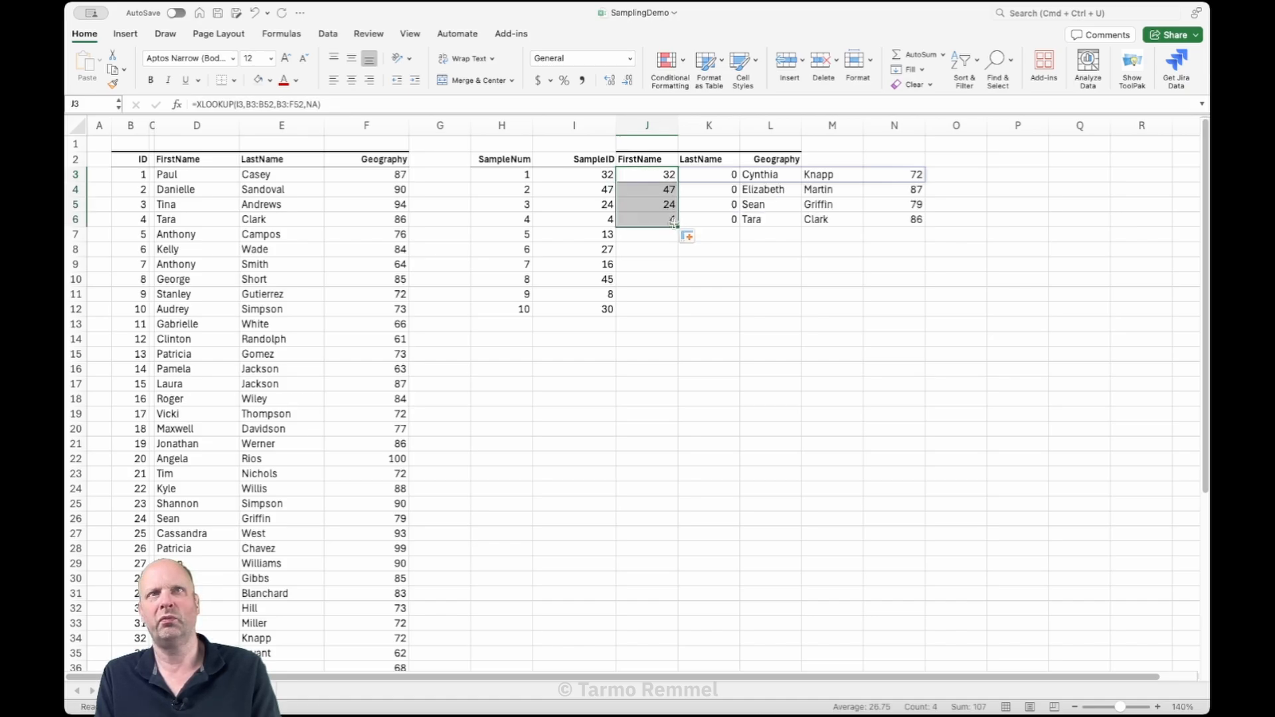
Inspect the filled formulas in J4 and J5 to check which ranges they reference.
double_click(665, 190)
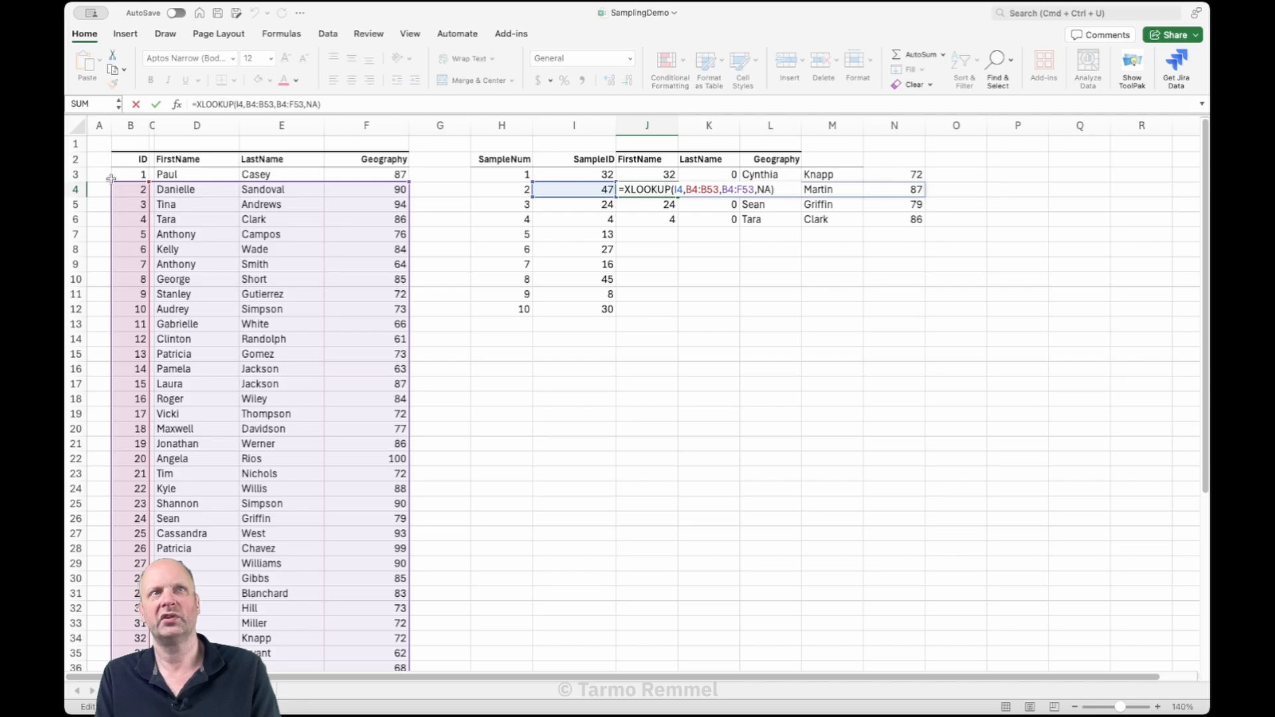
key("Return")
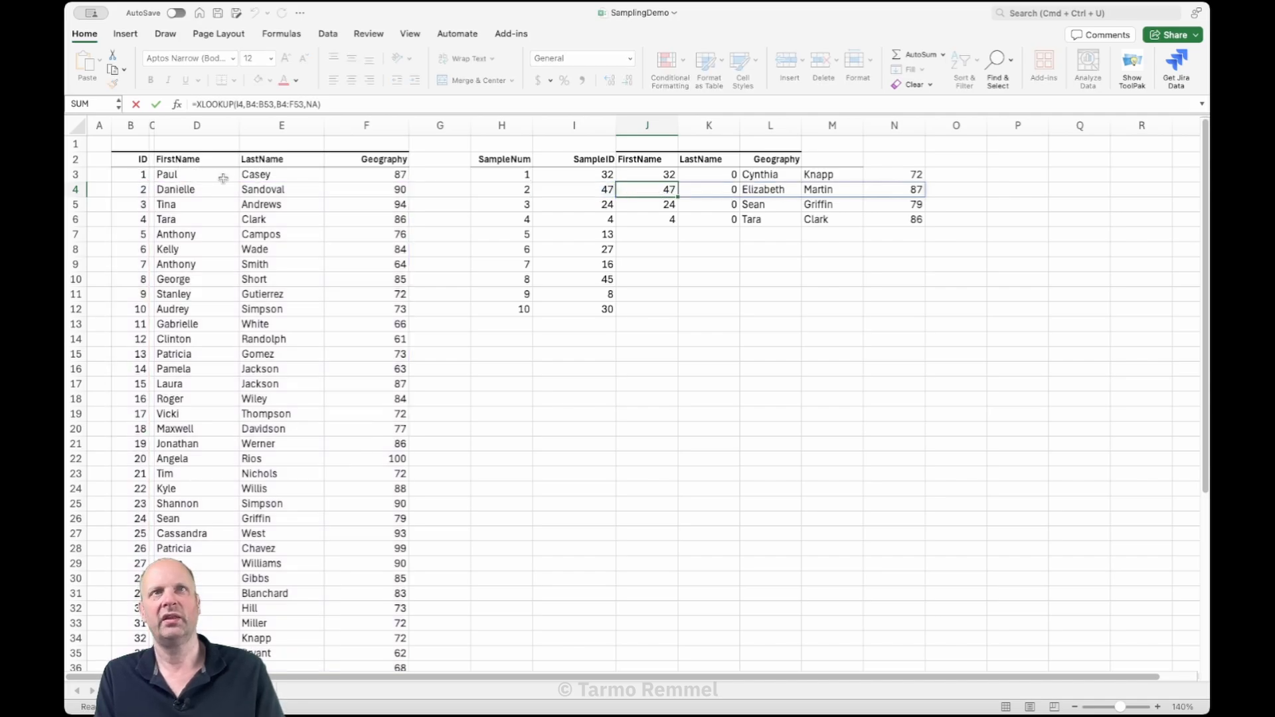
double_click(643, 205)
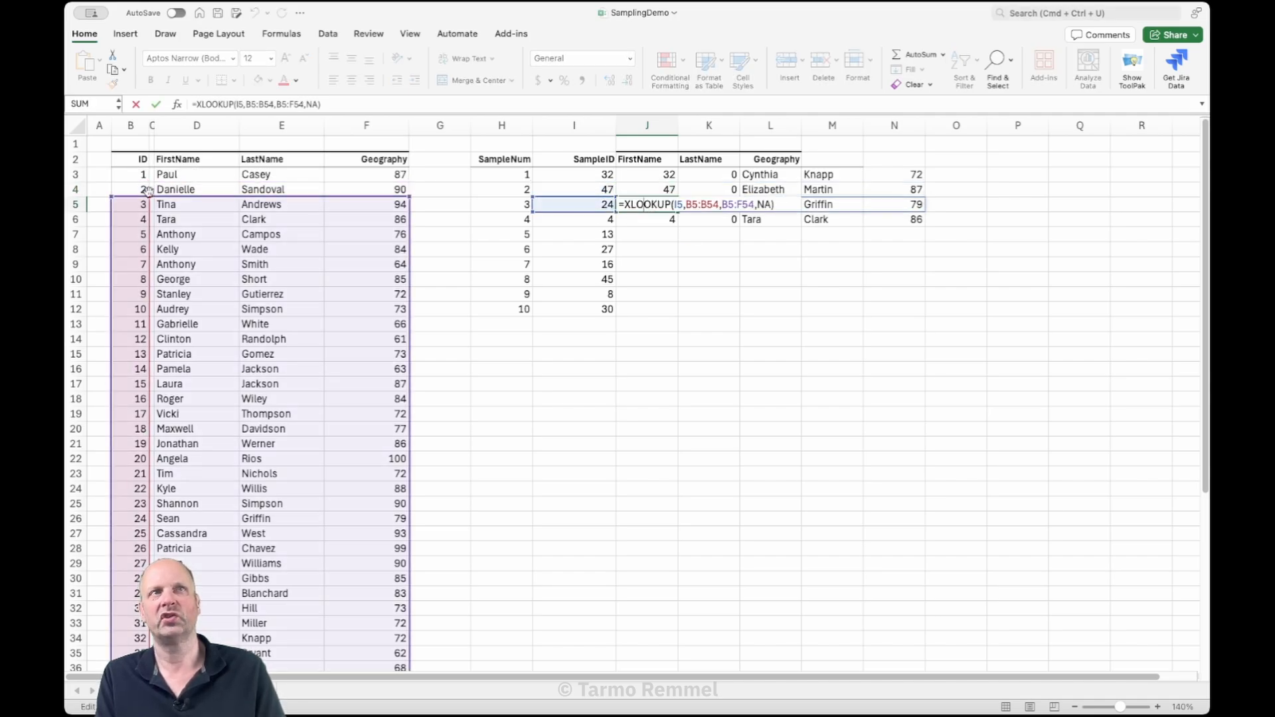
key("ctrl+Return")
Make the lookup array in J3's XLOOKUP formula absolute as $B$3:$B$52, leaving the lookup value I3 relative.
left_click(662, 176)
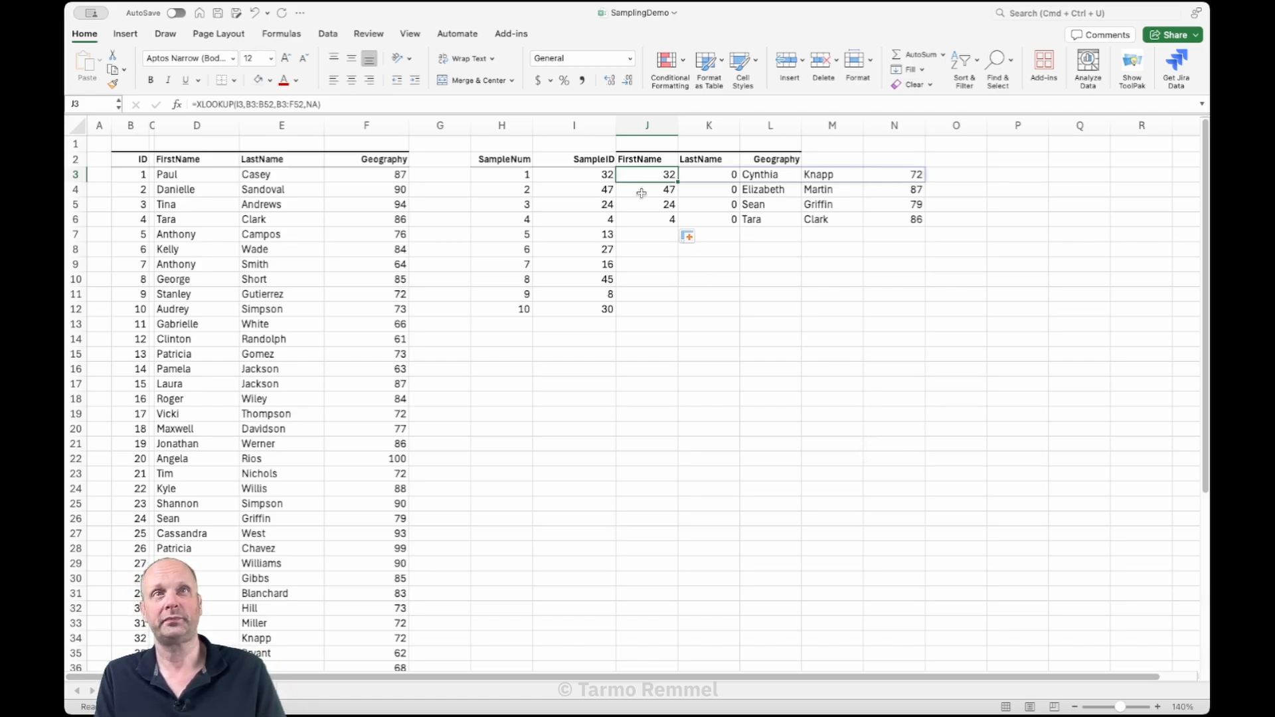
left_click(237, 104)
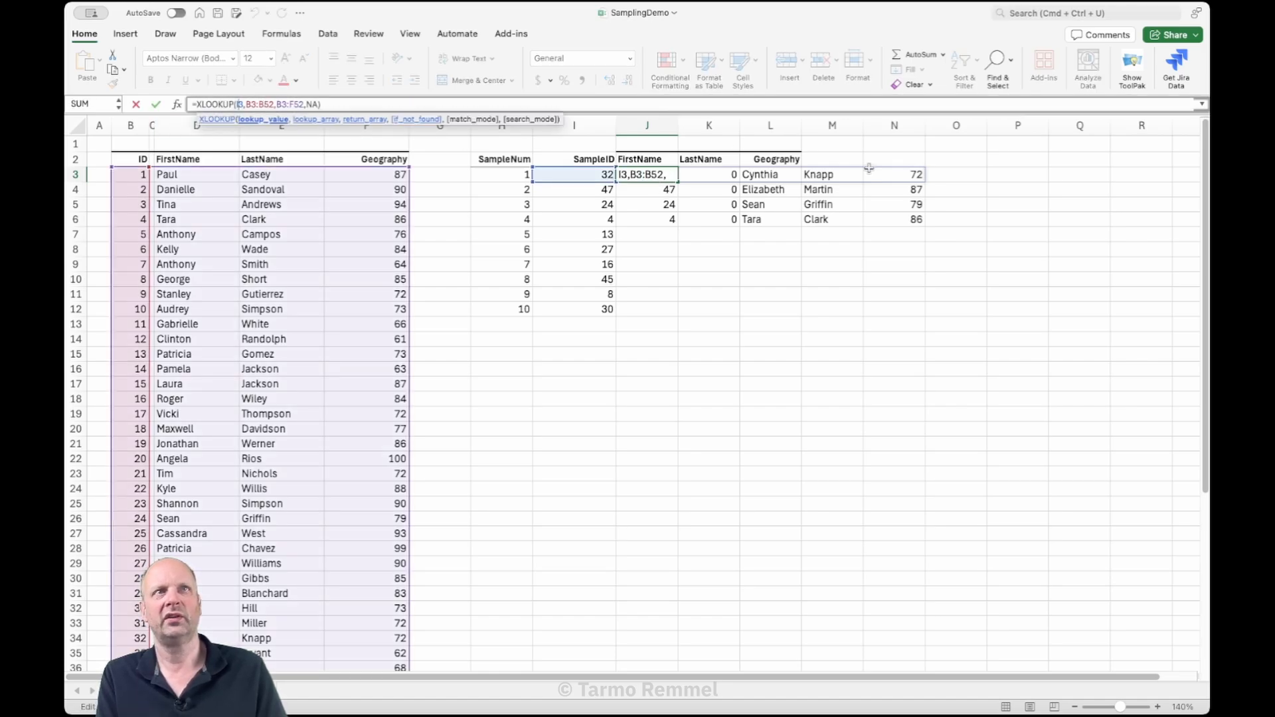
key("Right")
key("Right")
key("Right")
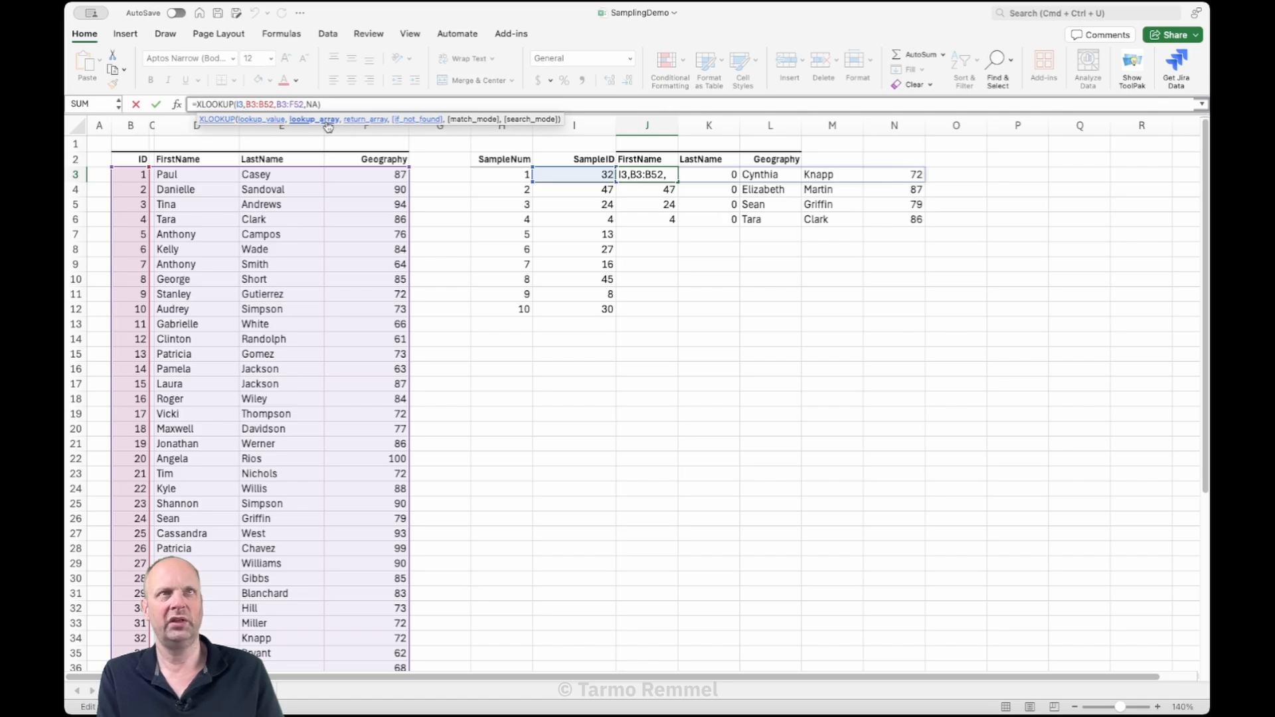
type("$")
key("Right")
key("Right")
key("Right")
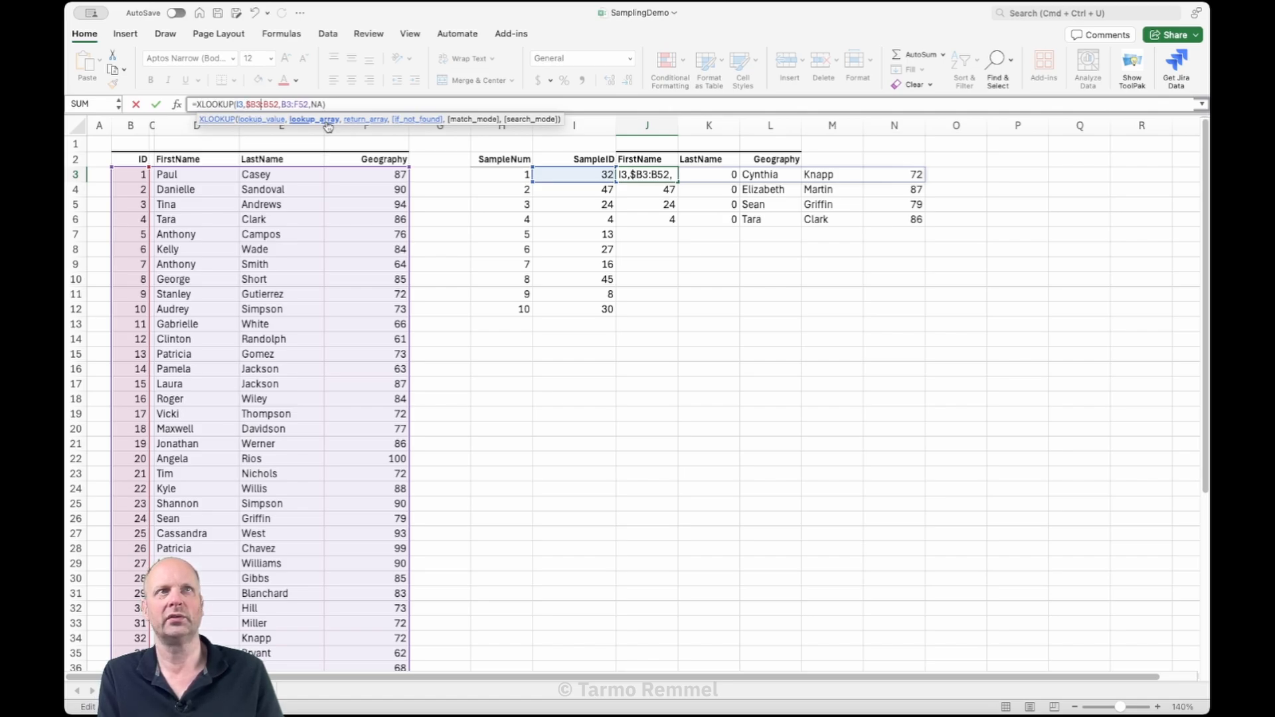
type("$")
key("Left")
key("Left")
key("Left")
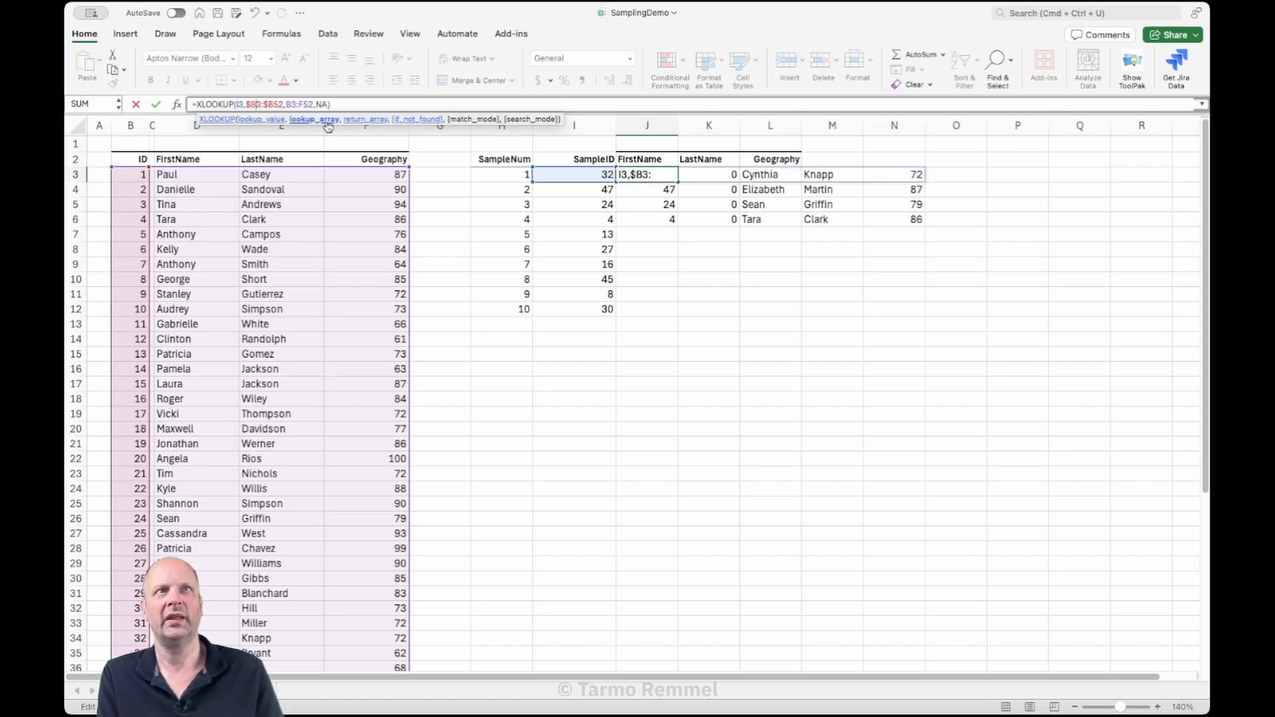
type("$")
key("Right")
key("Right")
key("Right")
key("Right")
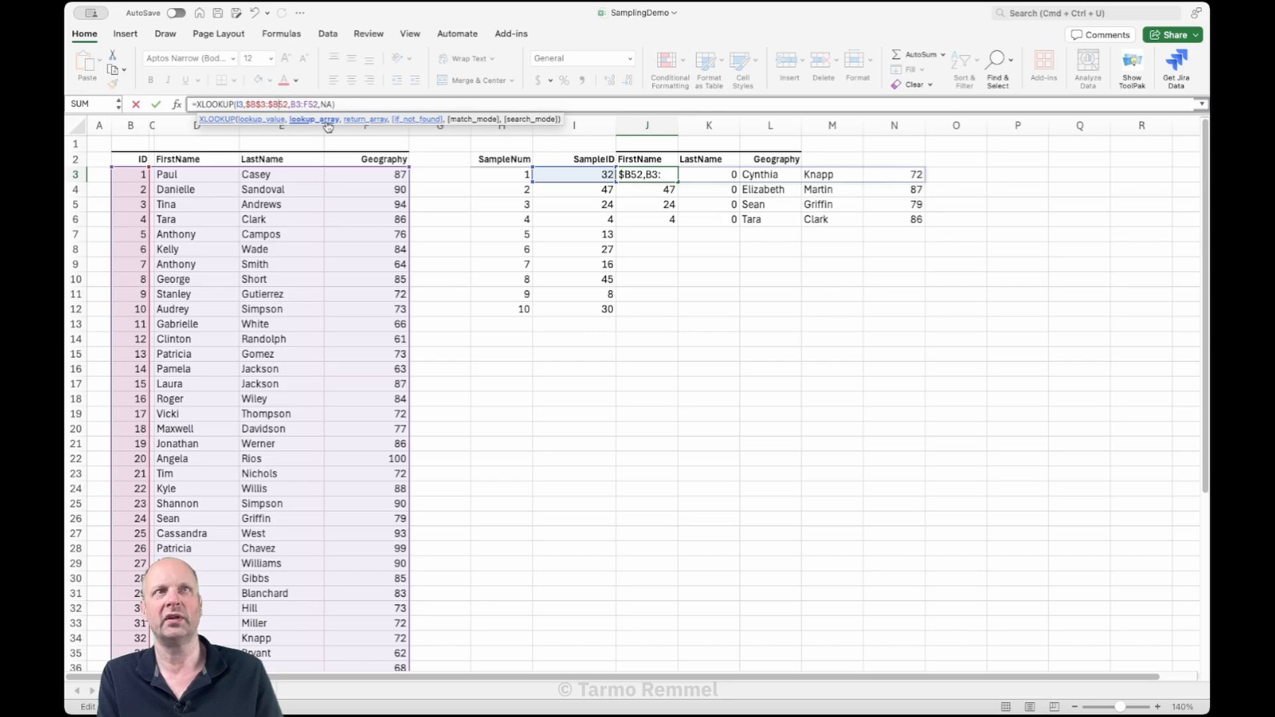
type("$")
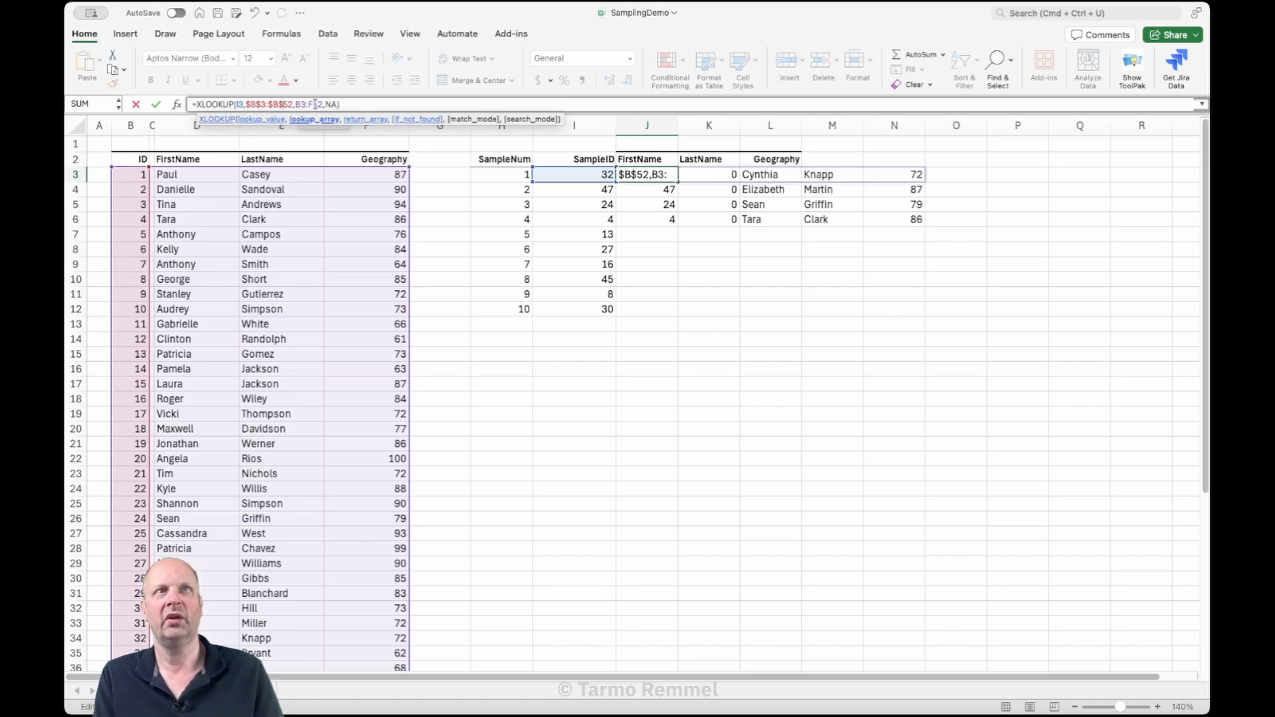
Make the return array in J3's XLOOKUP formula absolute as $B$3:$F$52 and enter the formula.
left_click(299, 105)
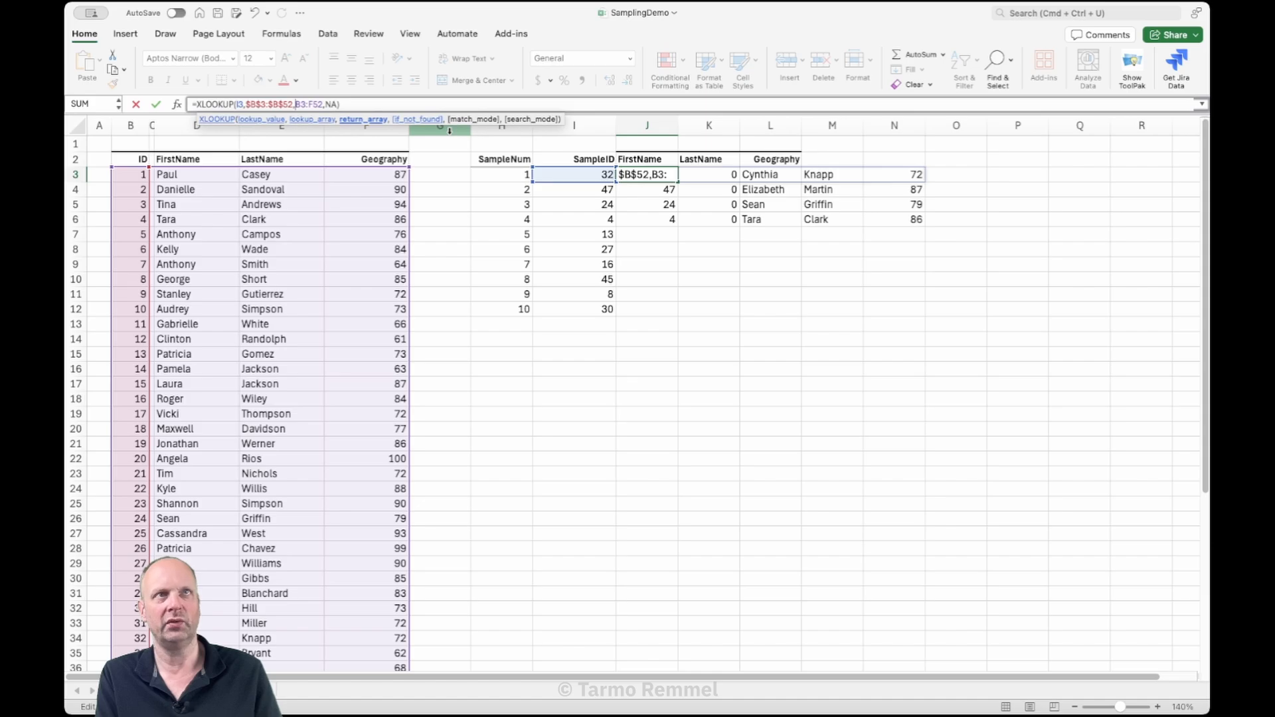
type("$B$3:$")
key("Right")
type("$")
key("Right")
key("Right")
key("Right")
key("Right")
key("Return")
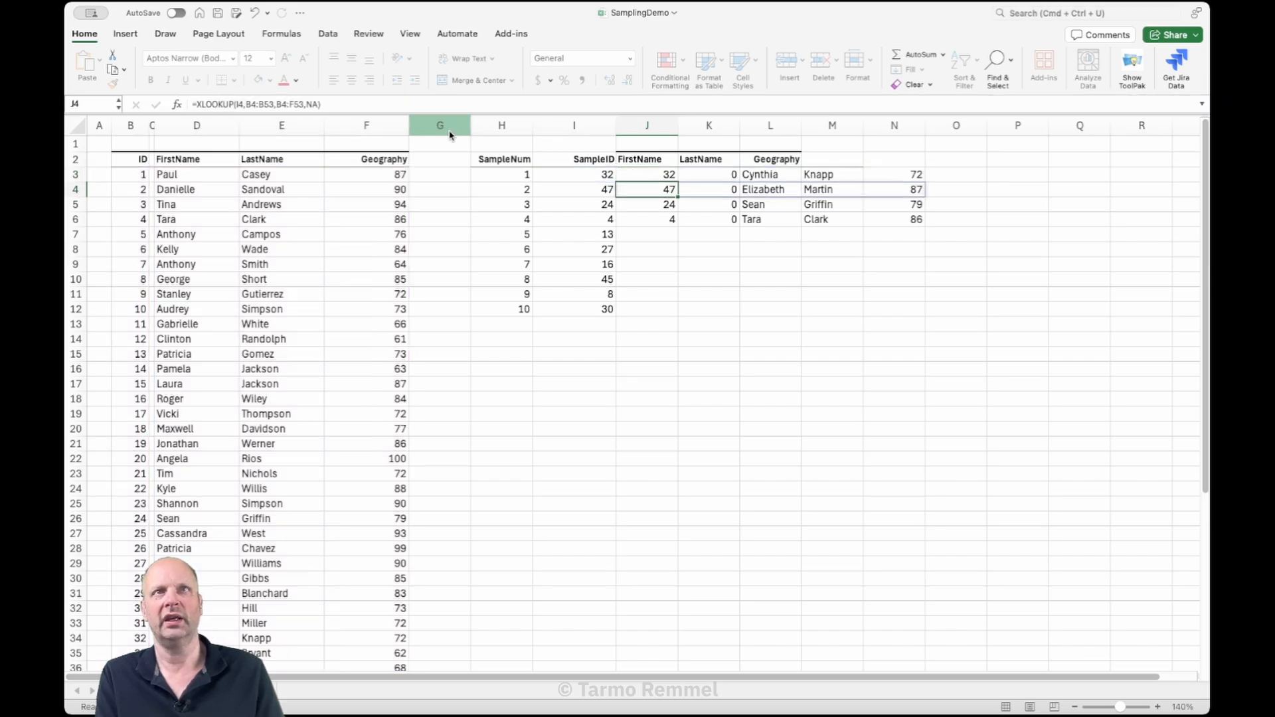
Fill the XLOOKUP formula from J3 down through J12 and check the ranges referenced by the formula in J12.
left_click(662, 176)
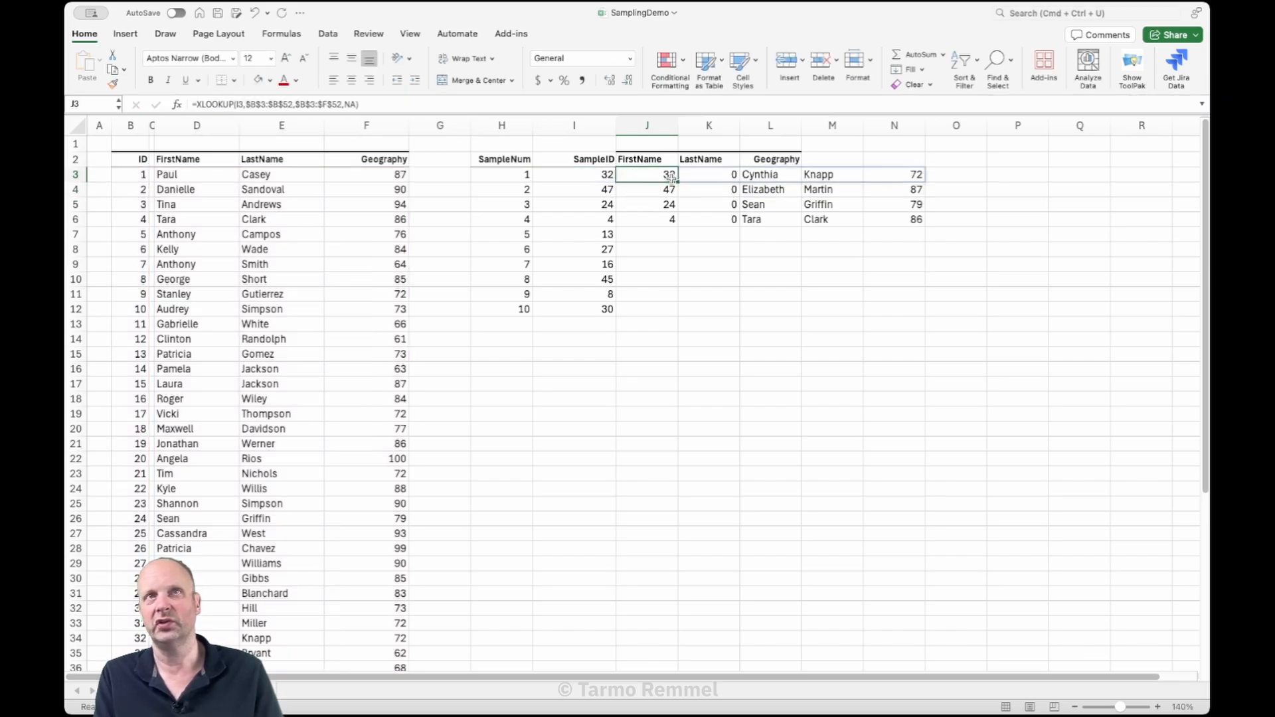
left_click_drag(676, 182, 674, 318)
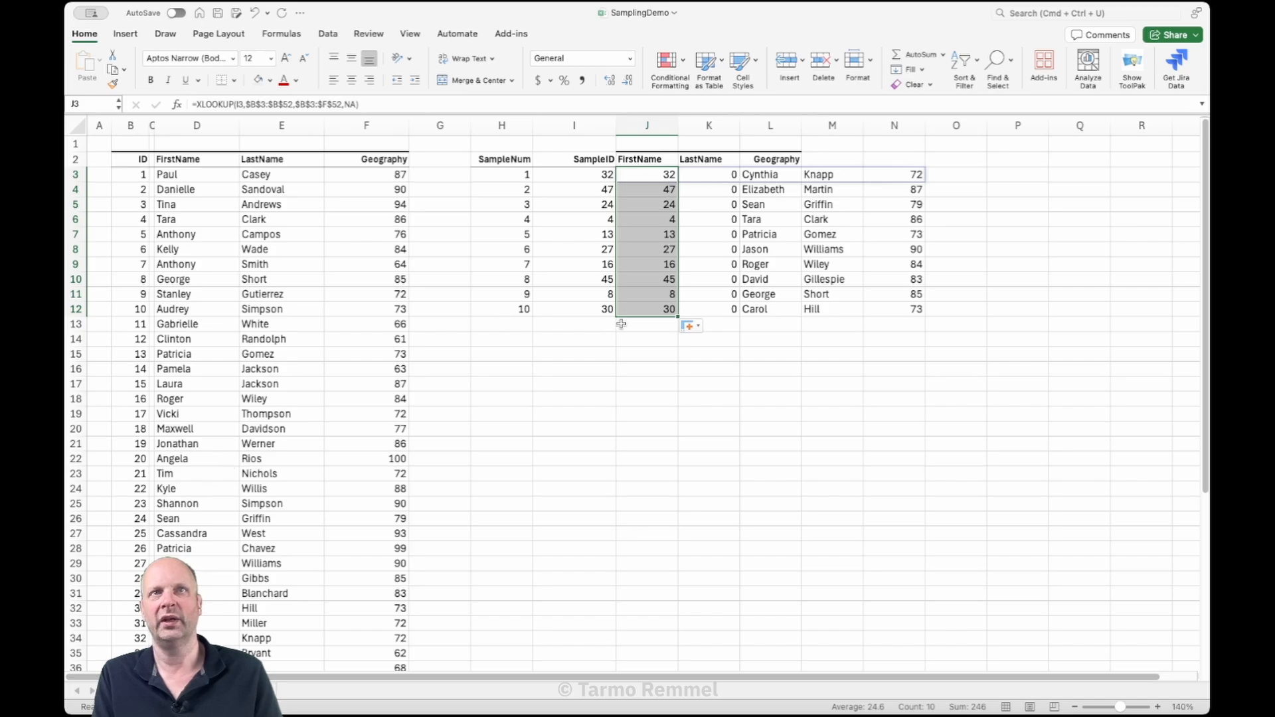
double_click(666, 314)
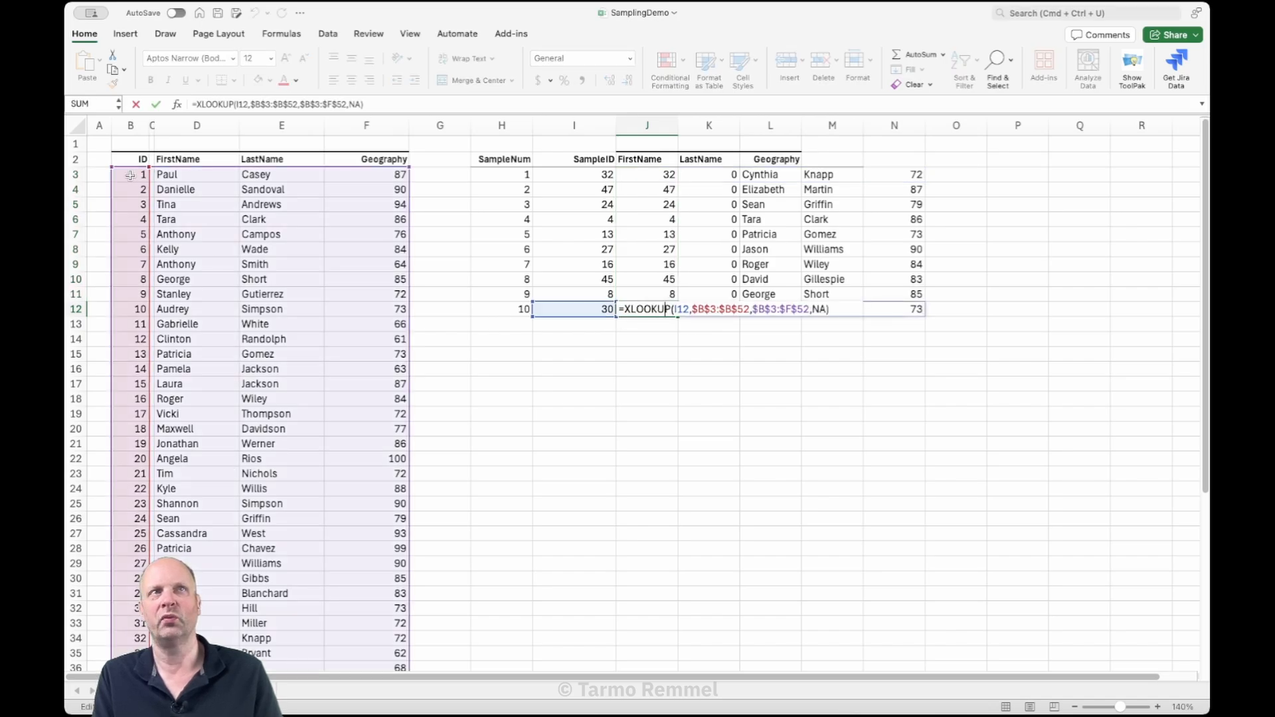
scroll(127, 328, "down", 15)
scroll(135, 340, "up", 8)
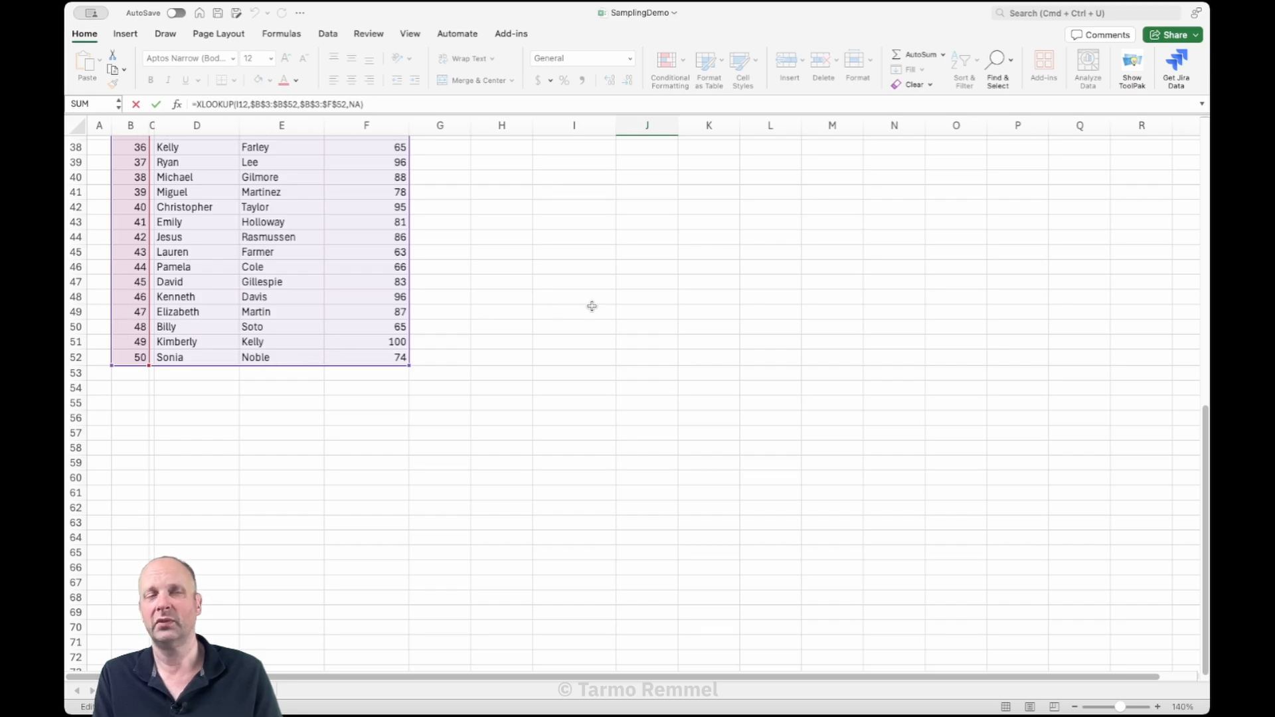
scroll(604, 308, "up", 7)
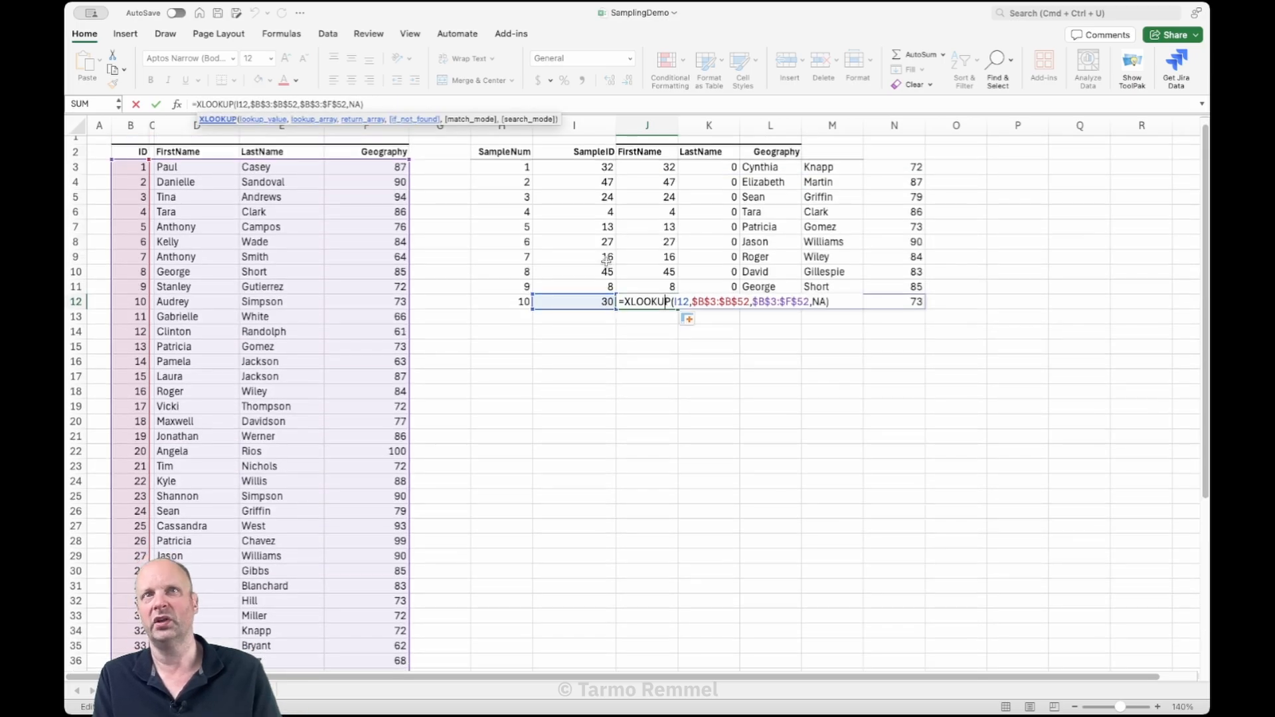
key("ctrl+Return")
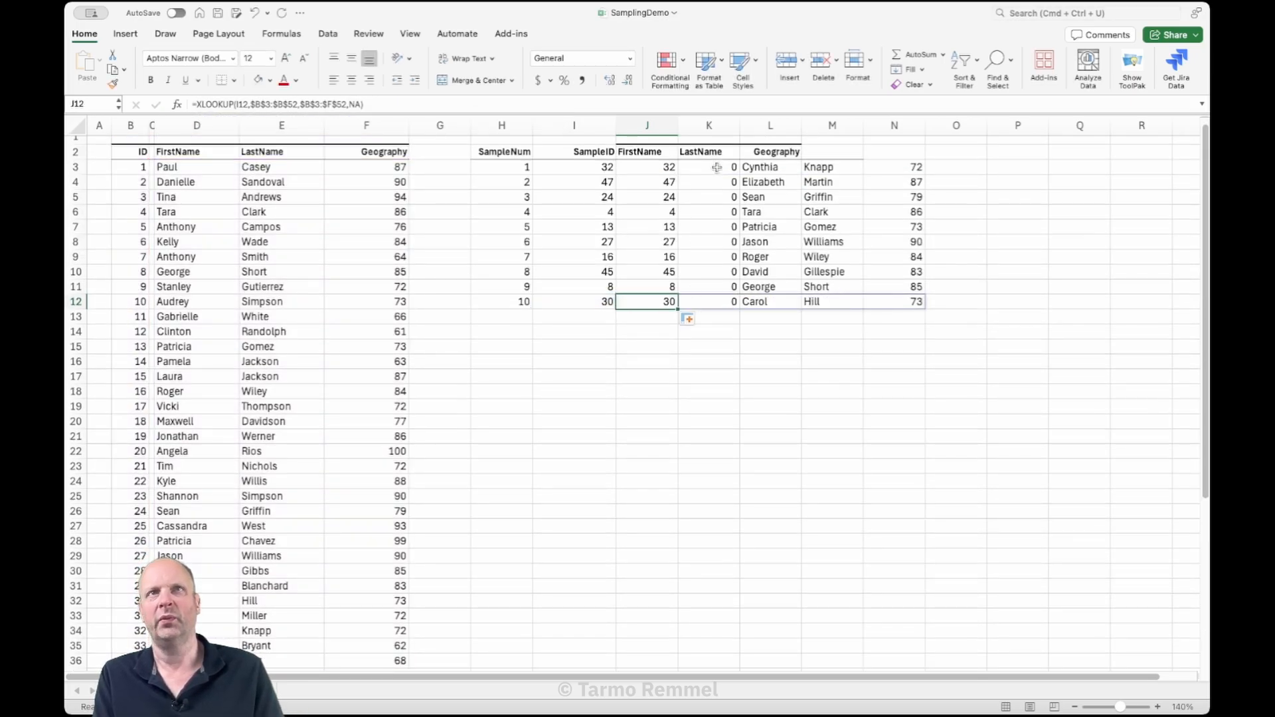
Copy the retrieved names and Geography scores in L3:N12 and paste them as values starting at J16.
left_click_drag(901, 298, 771, 169)
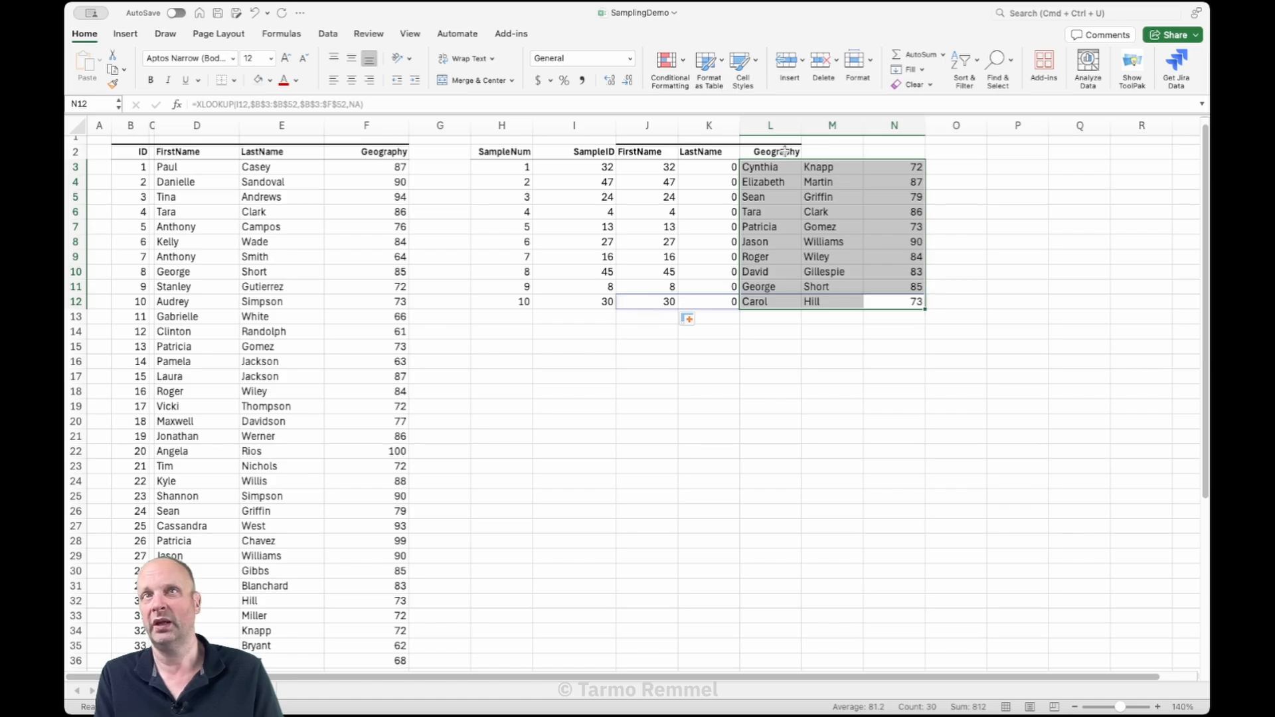
right_click(853, 211)
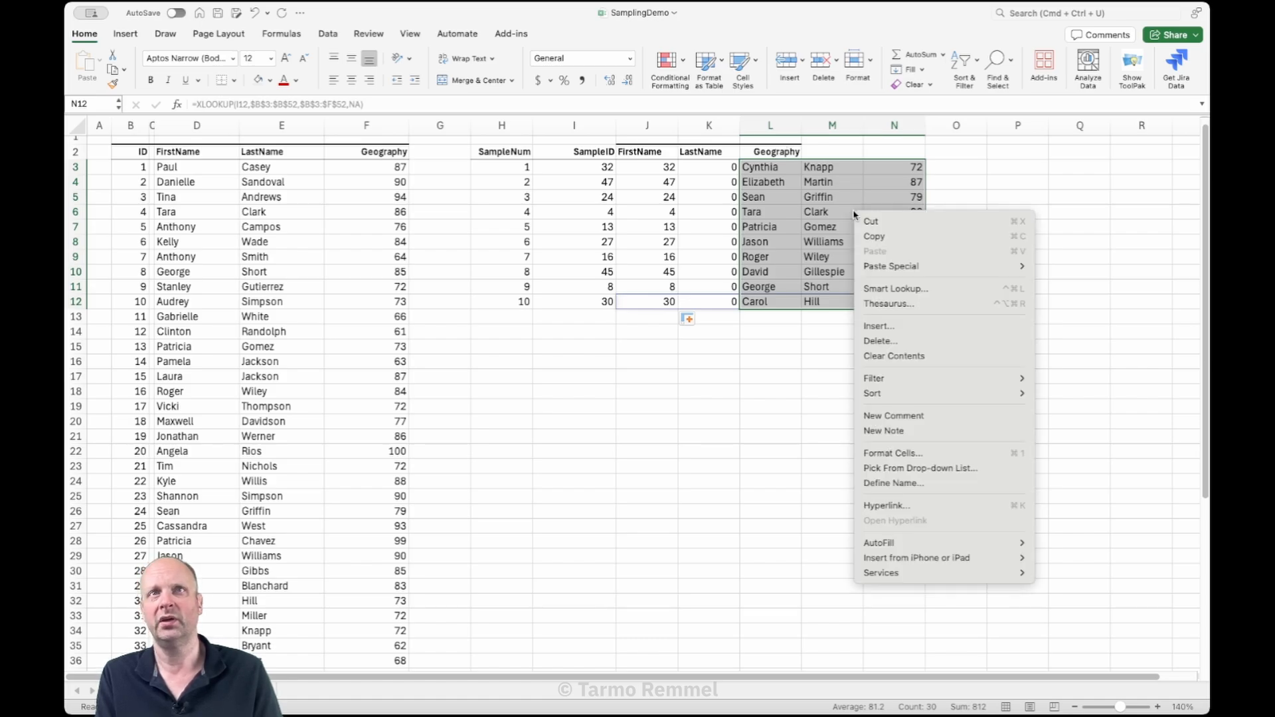
left_click(887, 242)
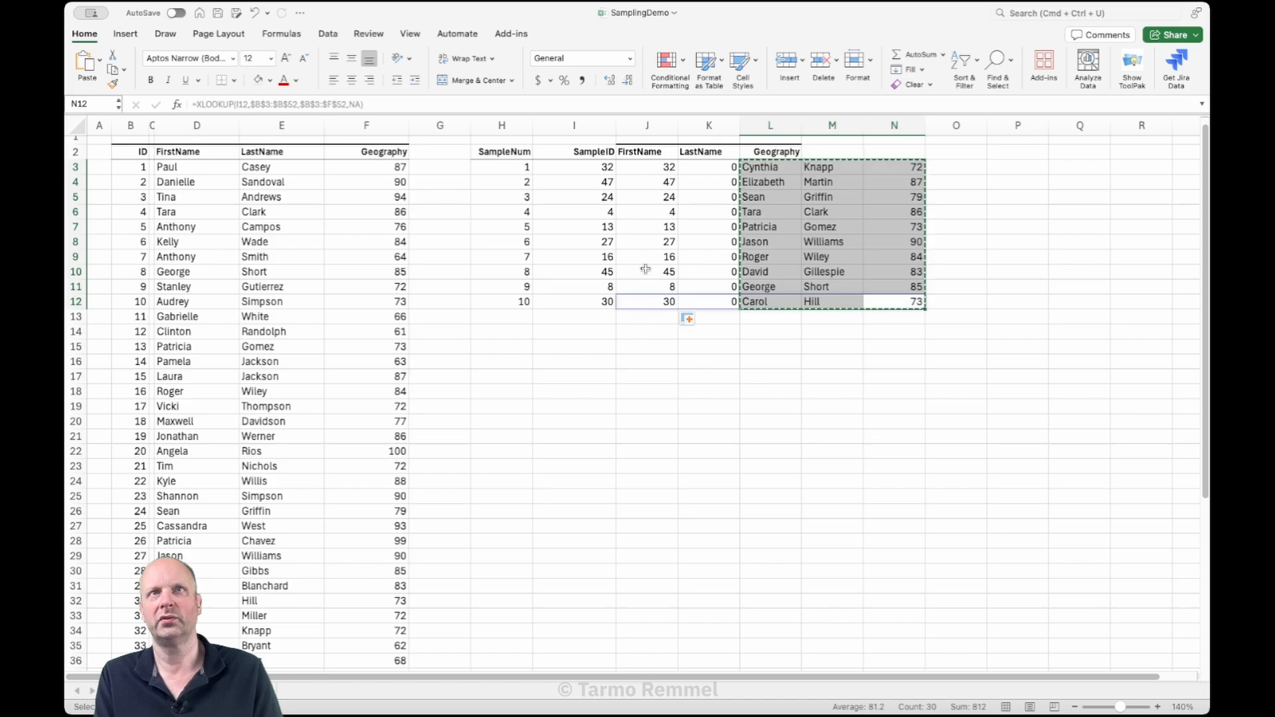
left_click(649, 362)
right_click(650, 363)
mouse_move(719, 418)
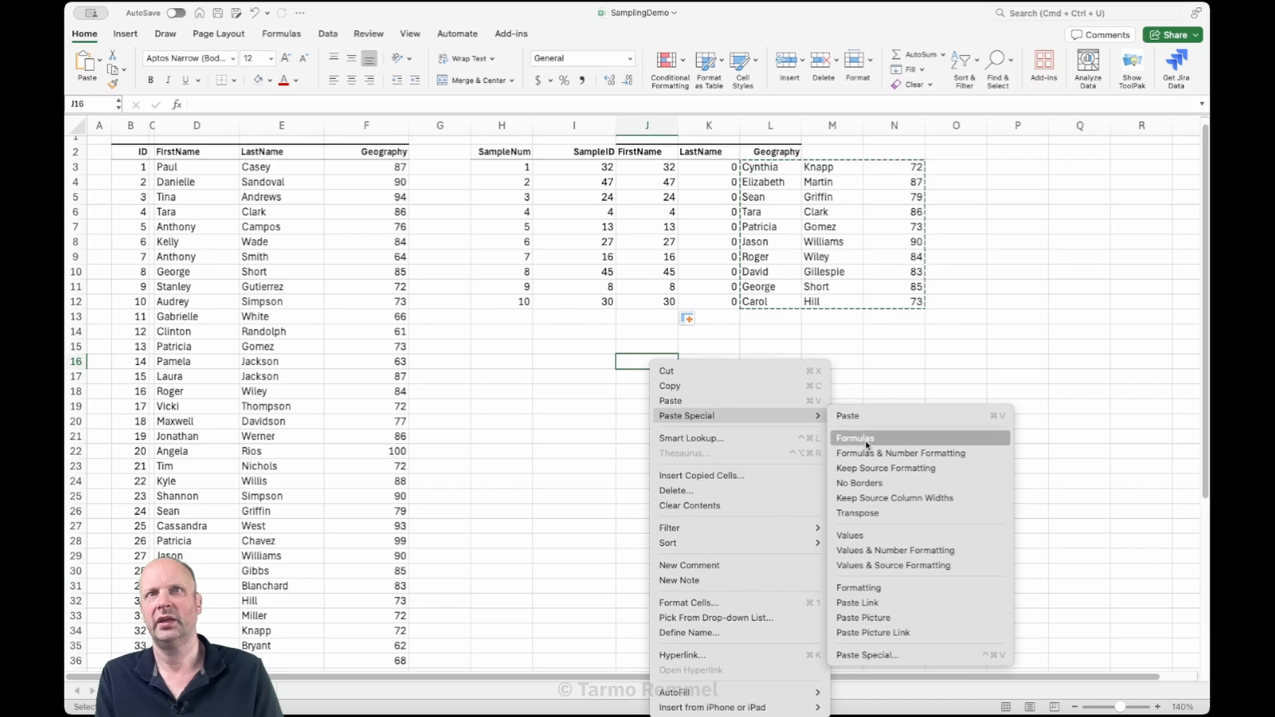
left_click(872, 522)
Clear the lookup results in J3:N12 and move the pasted values from J16:L25 to J3:L12.
left_click_drag(641, 167, 916, 307)
key("Delete")
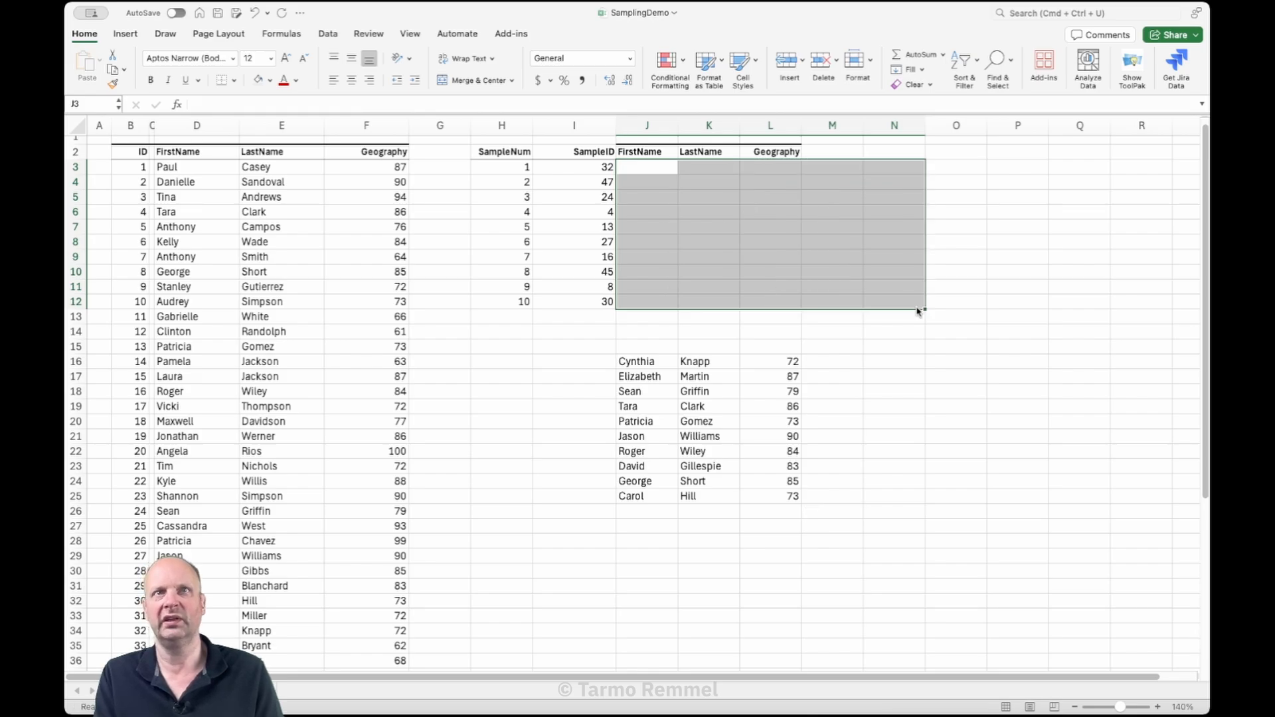
left_click_drag(630, 364, 787, 496)
left_click_drag(749, 360, 763, 175)
left_click(957, 227)
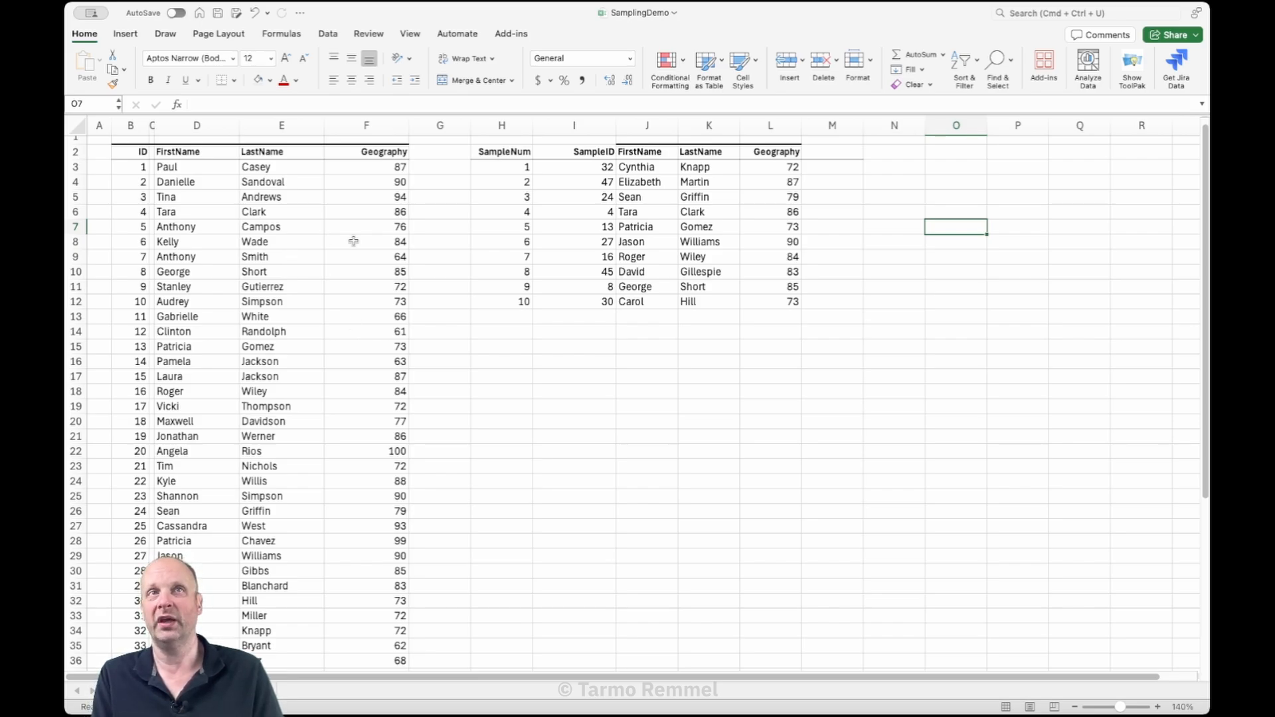
Copy the complete sample table H2:L12, including its headers, and paste it starting at H16.
left_click_drag(506, 153, 765, 302)
key("super+c")
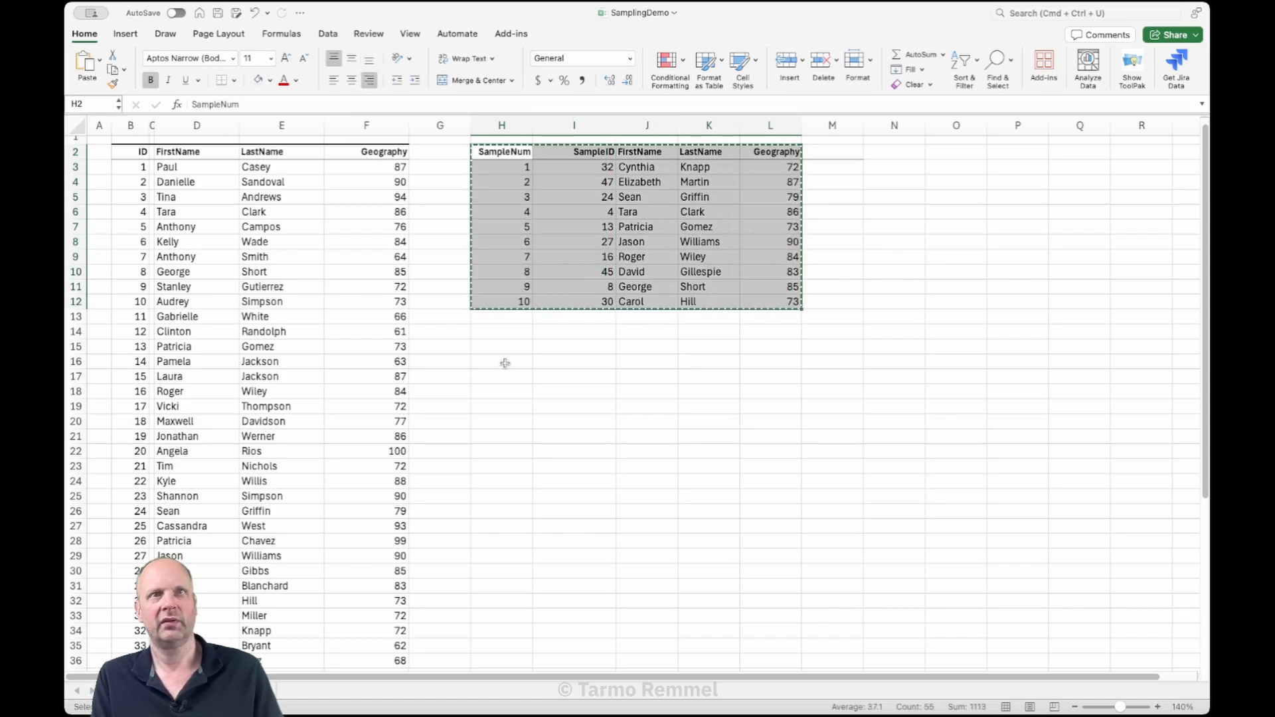
left_click(508, 363)
key("super+v")
left_click(631, 332)
left_click(628, 379)
Clear the sample IDs, names and scores from the duplicate table, keeping its headers and sample numbers.
left_click_drag(598, 379, 834, 518)
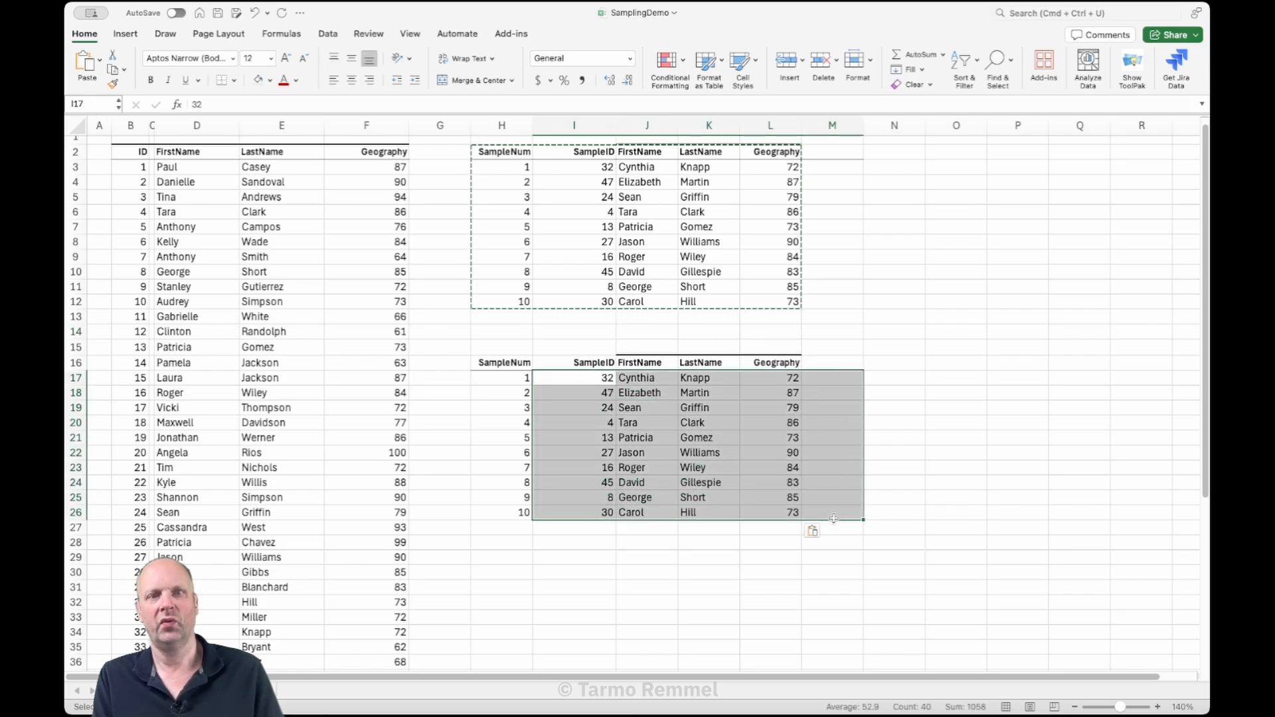
key("Delete")
left_click(963, 366)
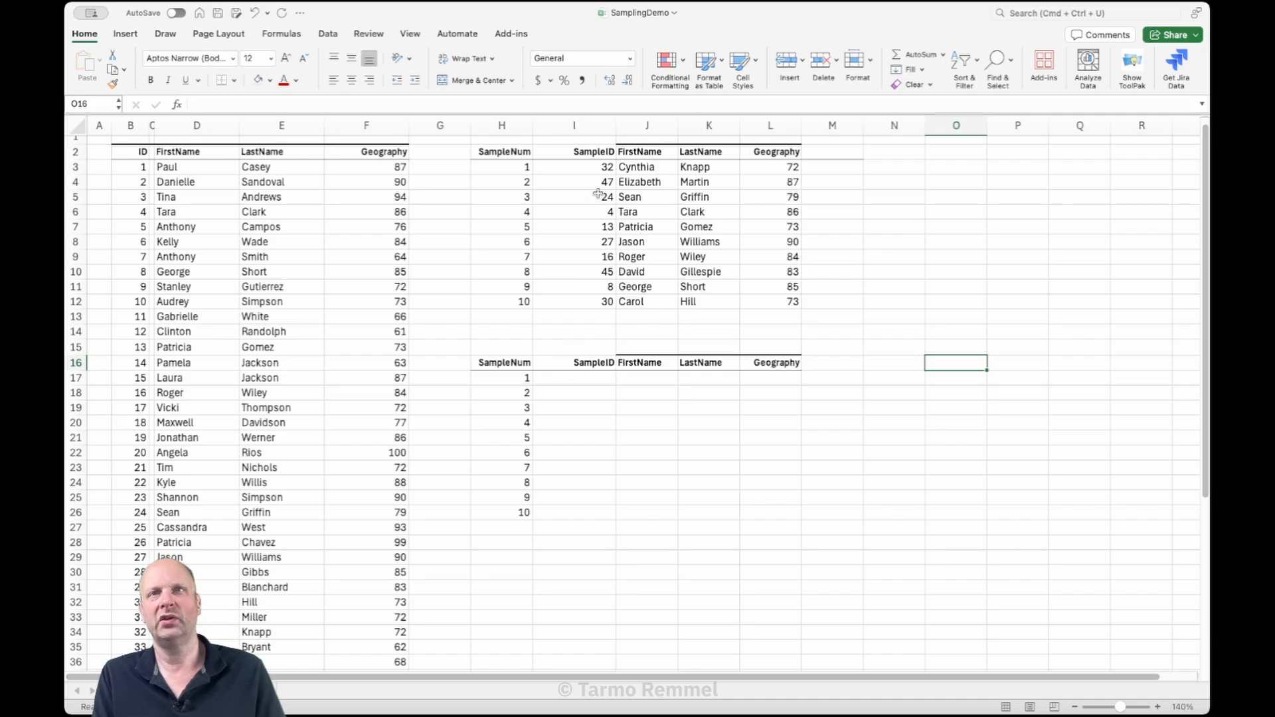
Enter =RANDBETWEEN(1,50) in I17 to generate the duplicate table's first sample ID.
left_click(588, 376)
type("=RANDBETWE")
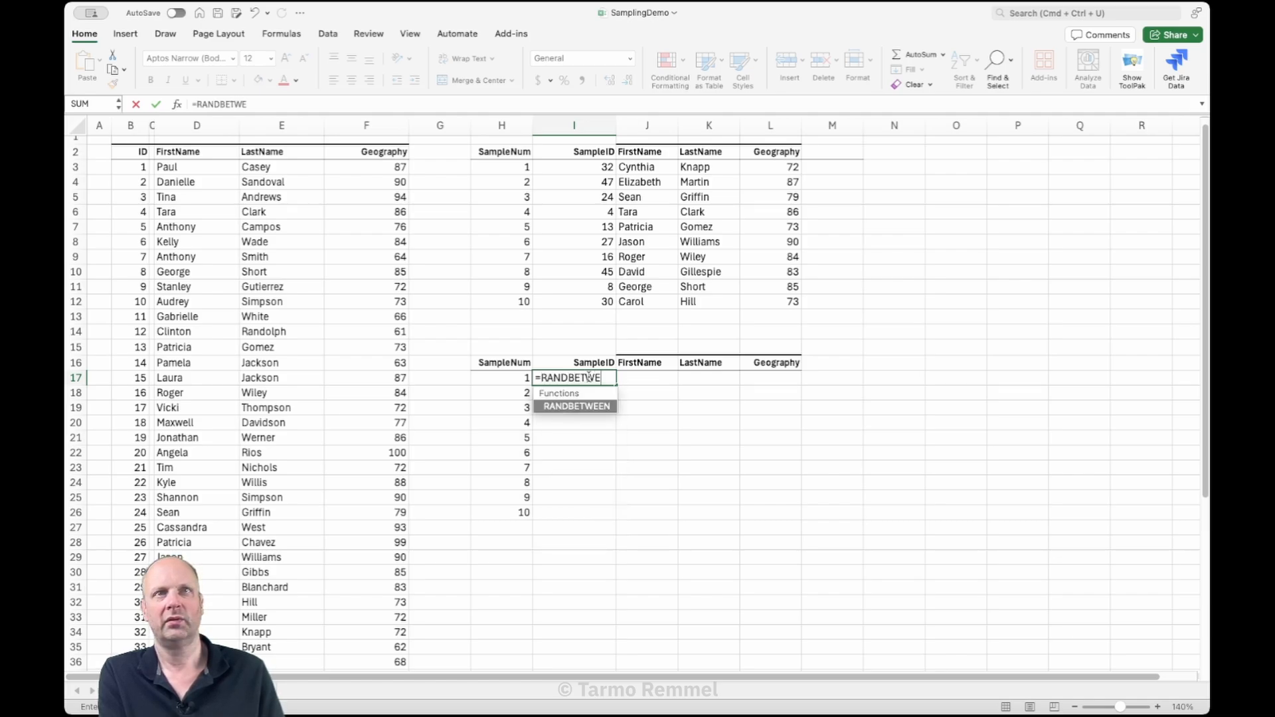
type("EN(")
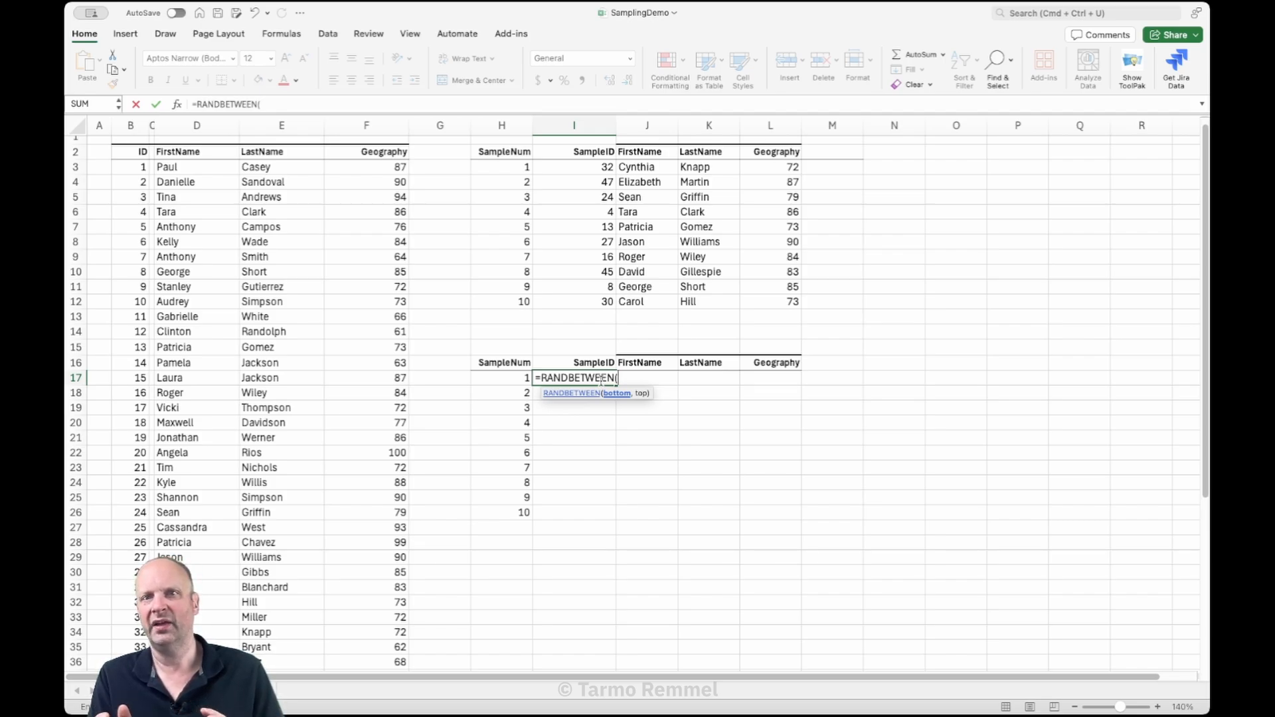
type("1,")
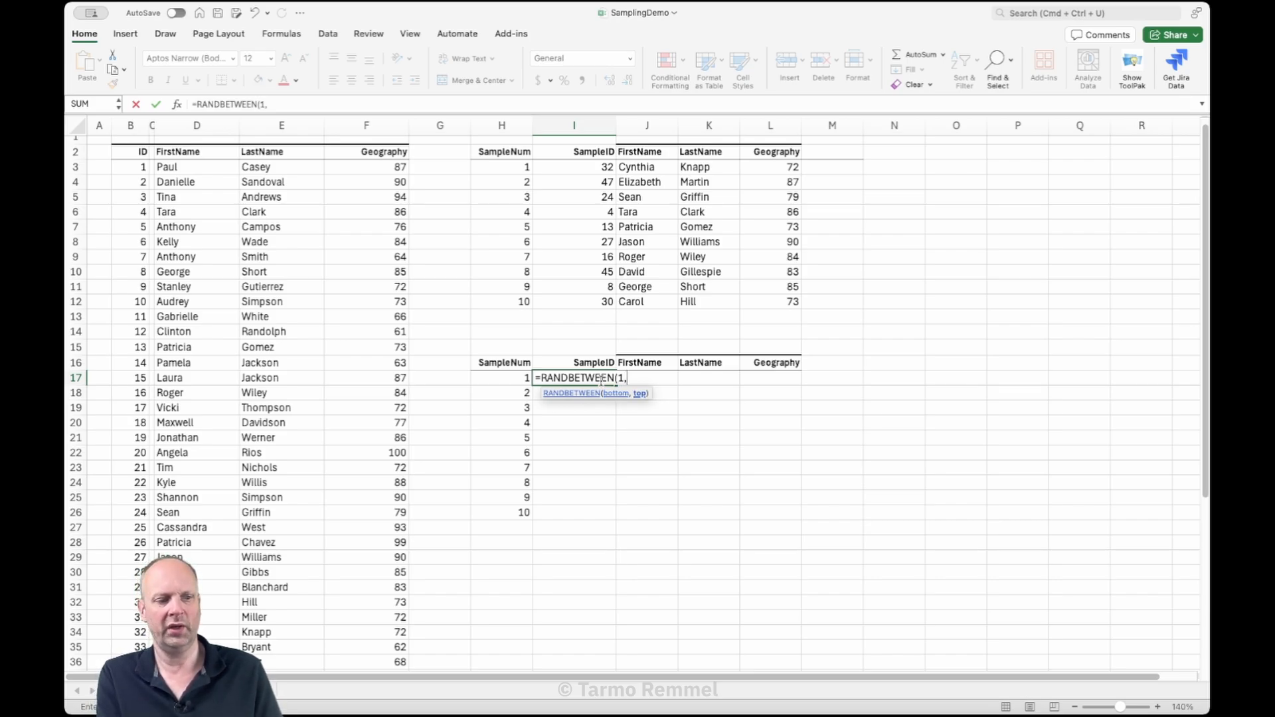
type("50)")
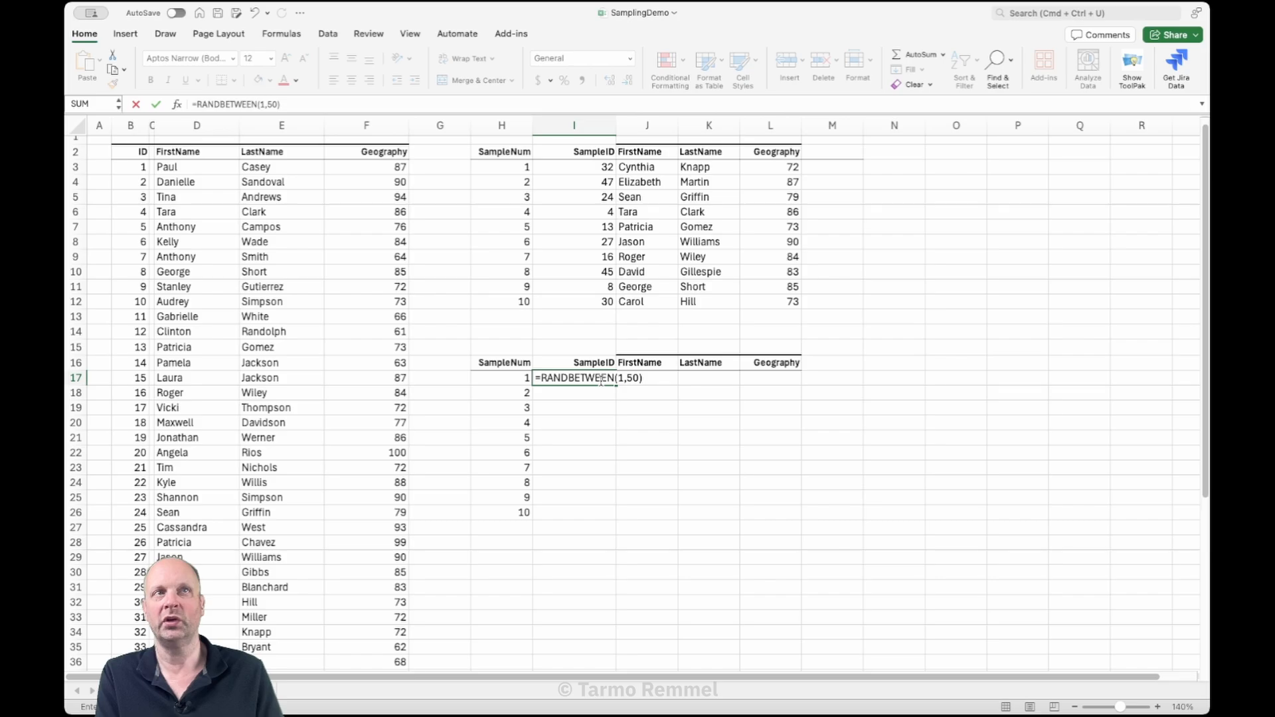
key("Return")
Review the full student ID range B3:B52 and fill the RANDBETWEEN formula from I17 down through I34.
left_click_drag(141, 168, 135, 664)
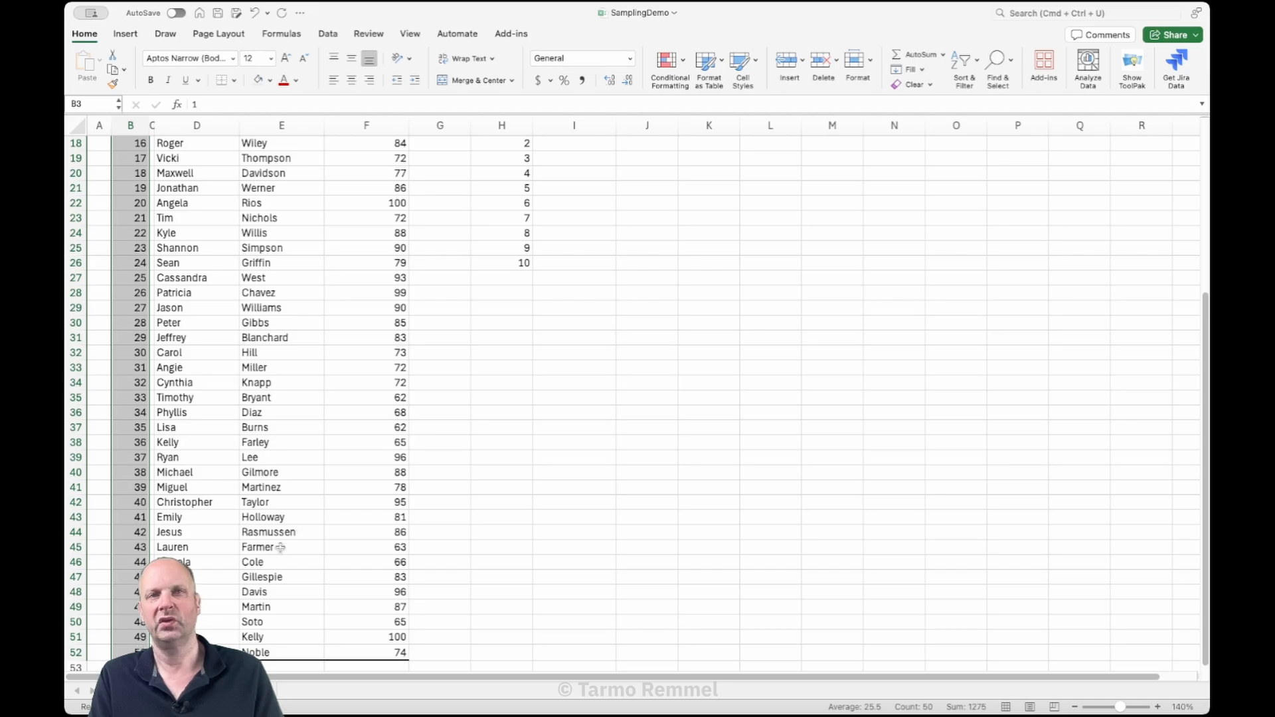
scroll(623, 339, "up", 5)
left_click(642, 391)
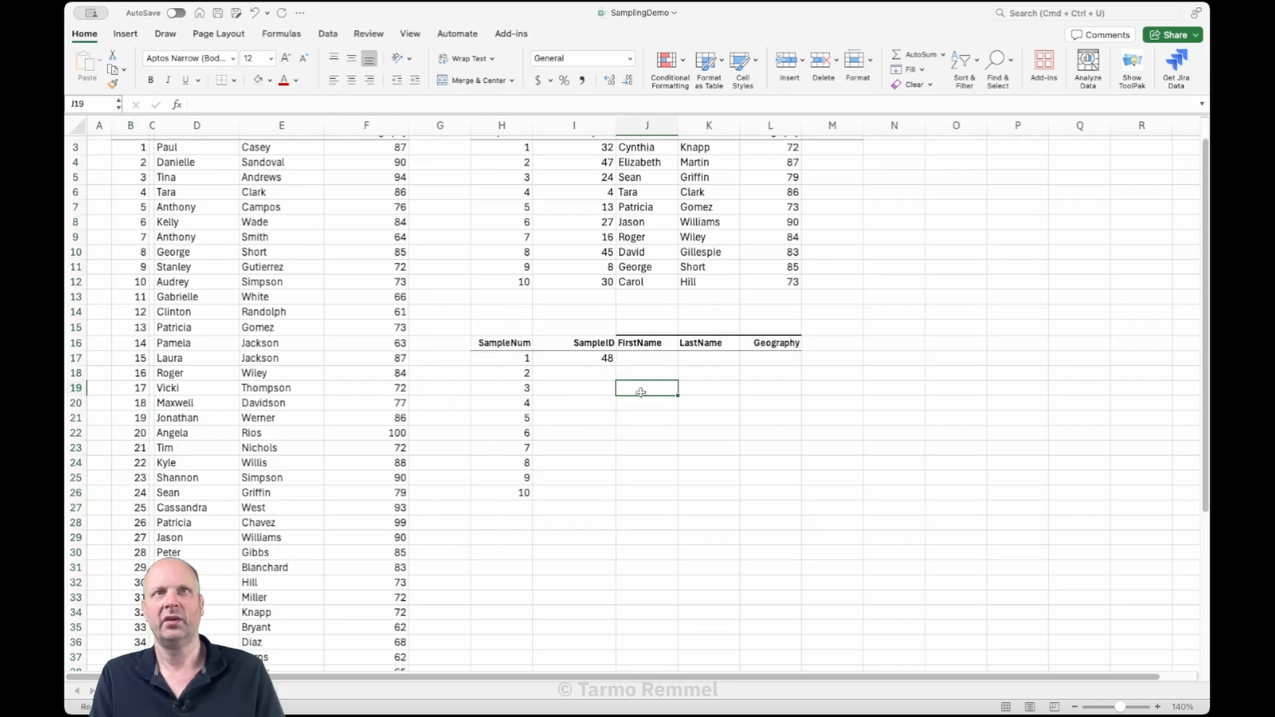
left_click(604, 359)
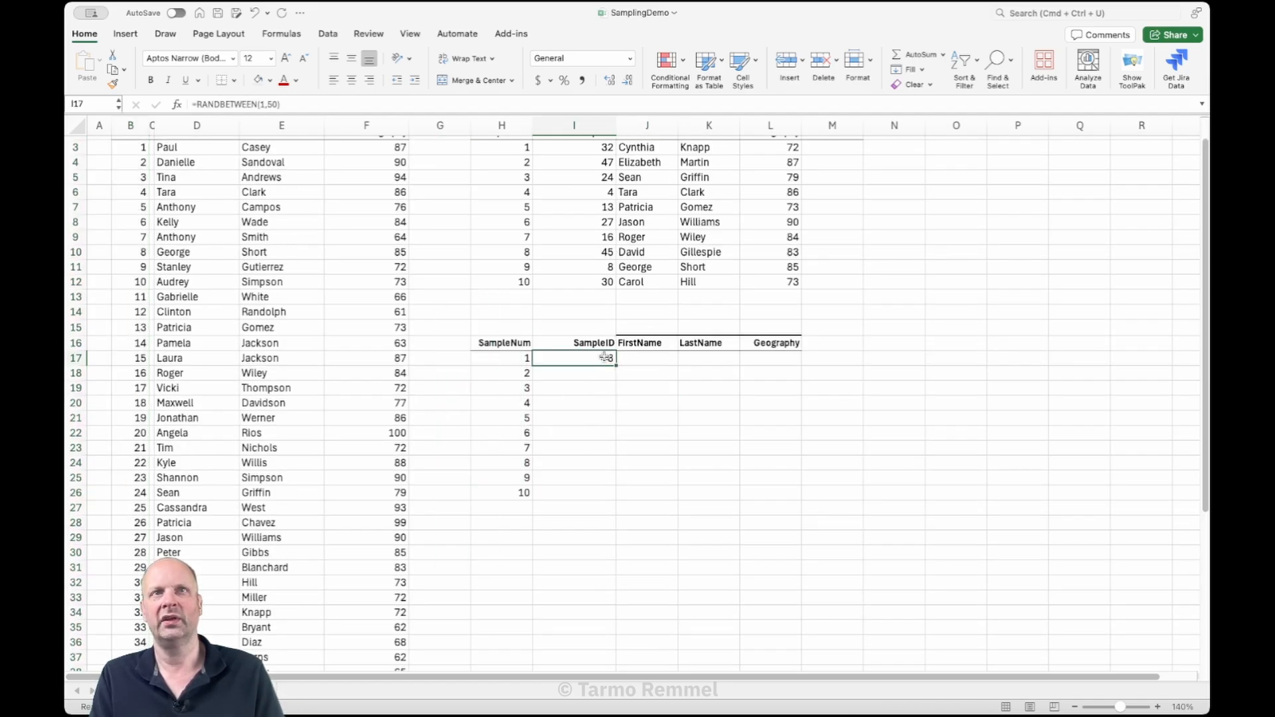
left_click_drag(617, 364, 639, 613)
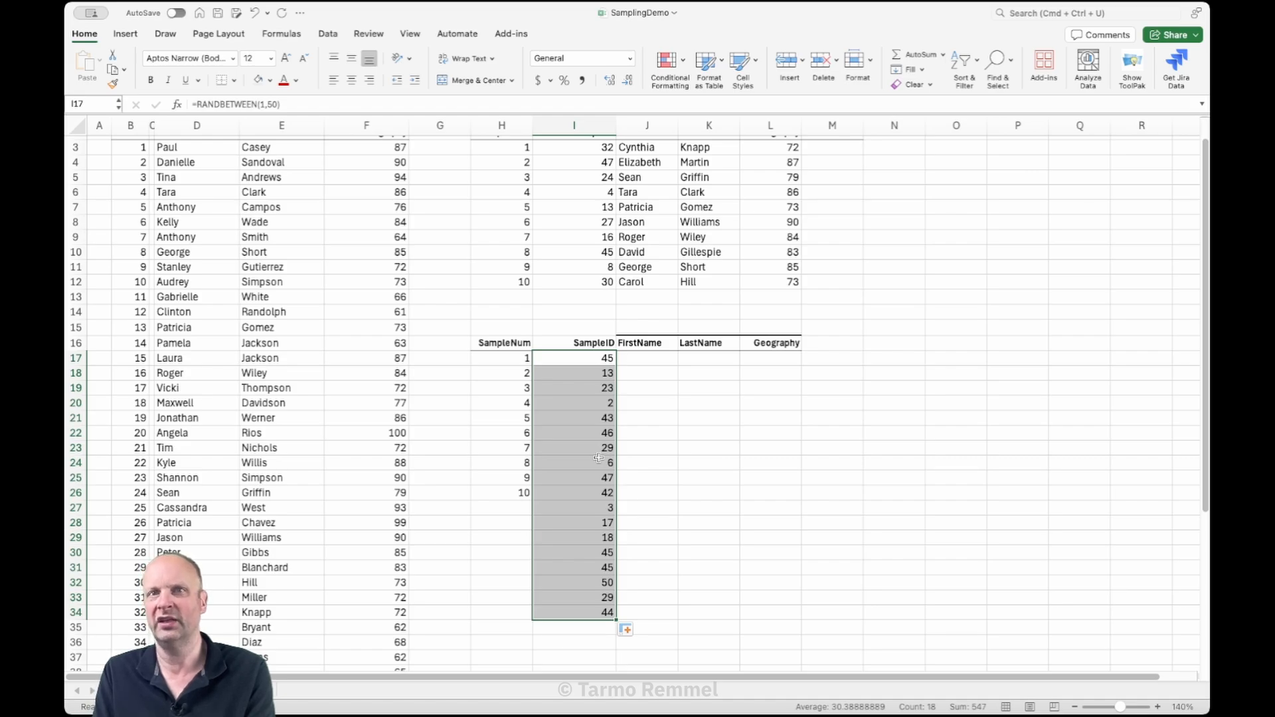
Copy the first ten generated sample IDs, I17:I26, and paste them as values only starting at N17.
left_click(584, 361)
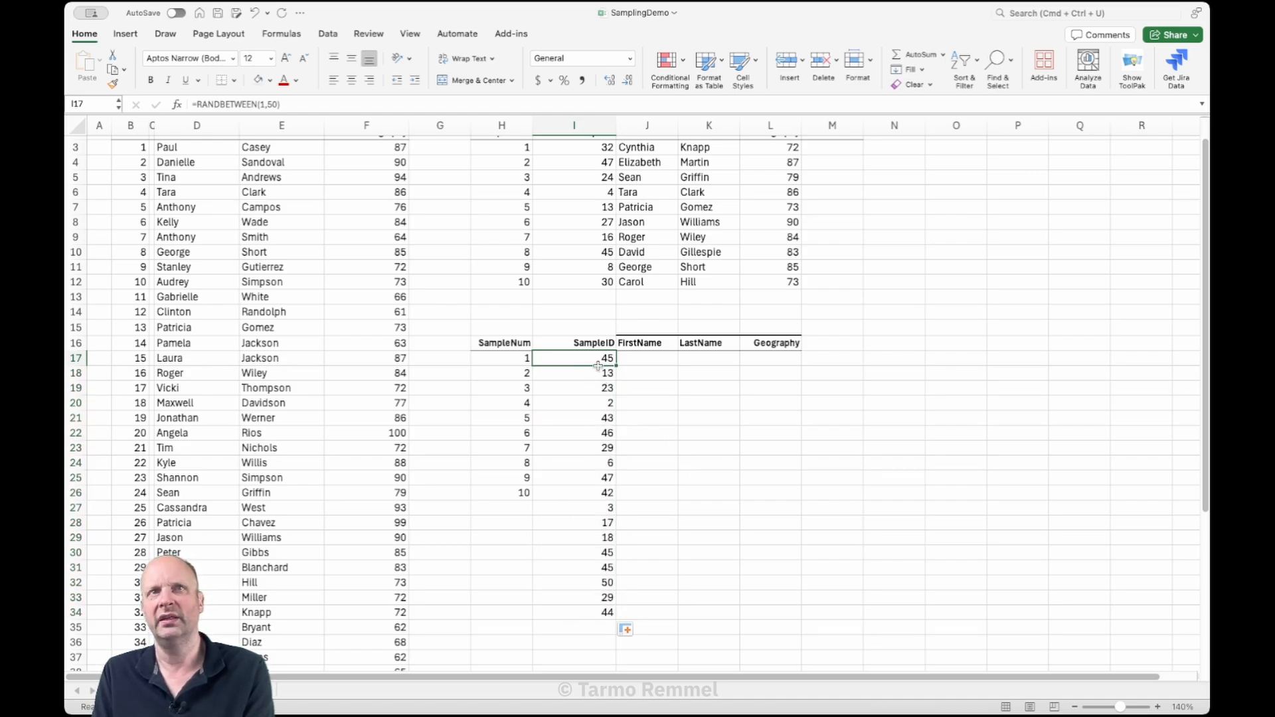
left_click_drag(599, 361, 596, 492)
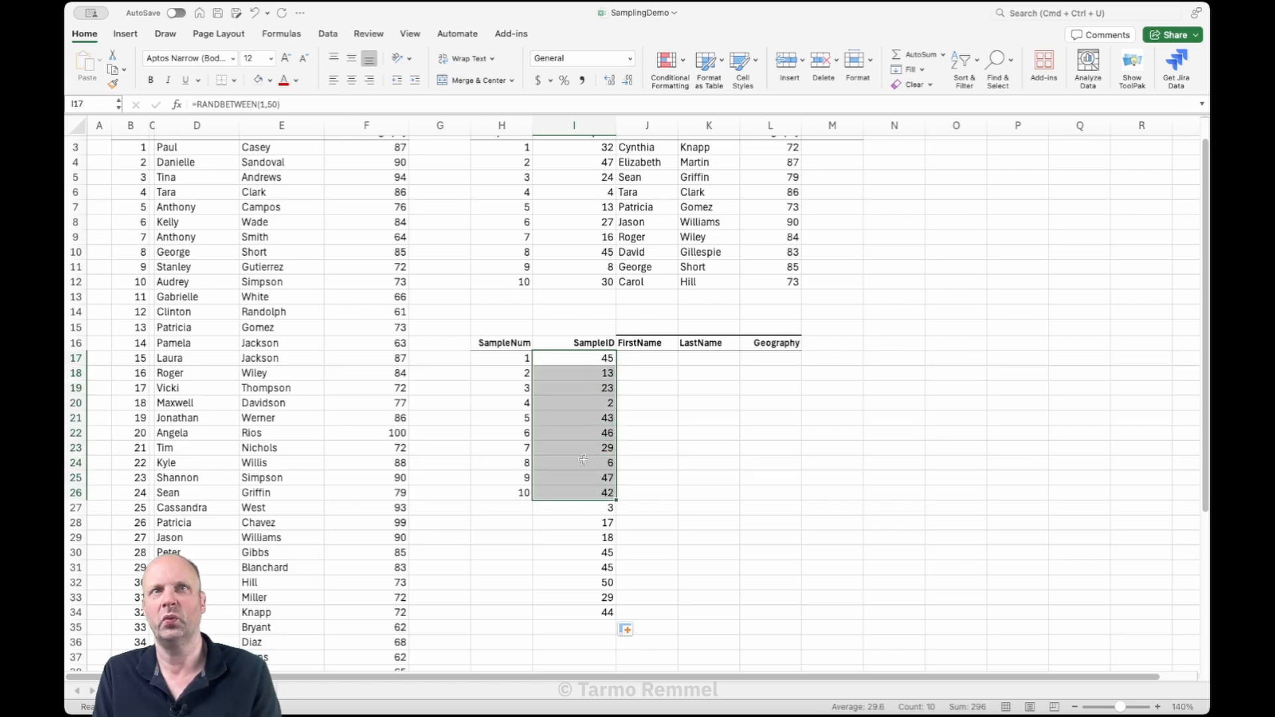
right_click(586, 414)
left_click(636, 441)
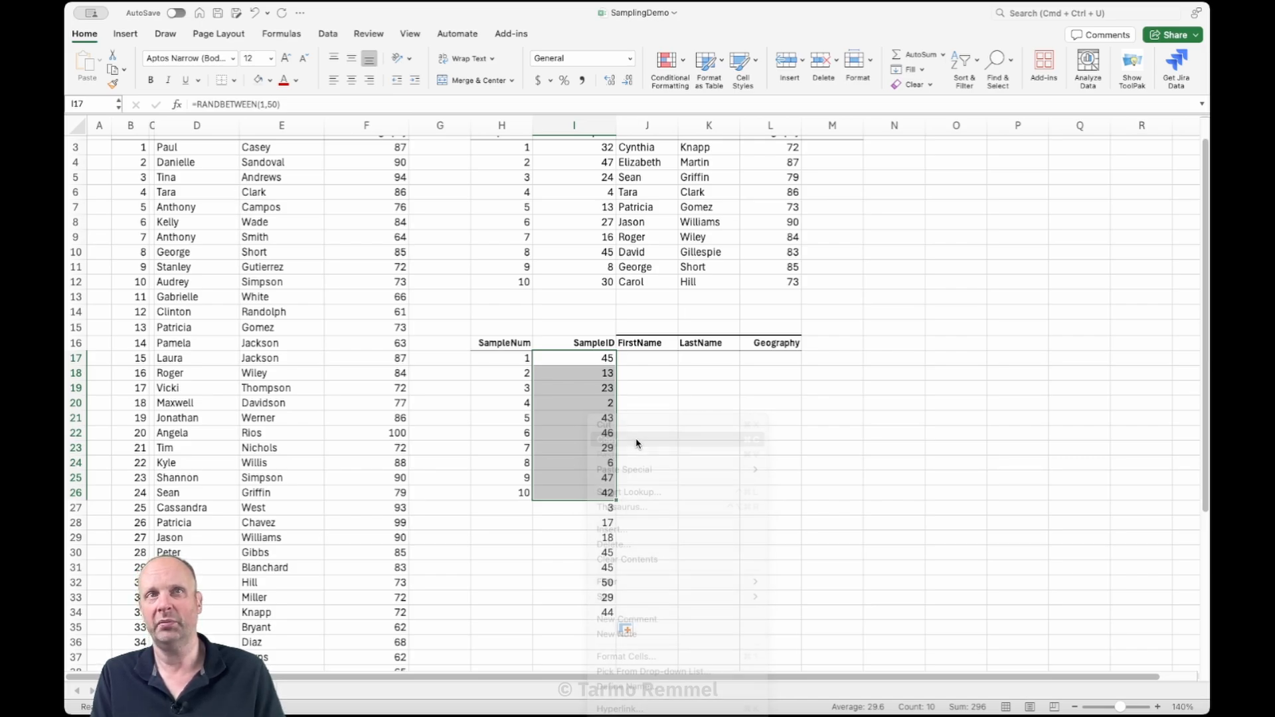
left_click(891, 359)
right_click(891, 359)
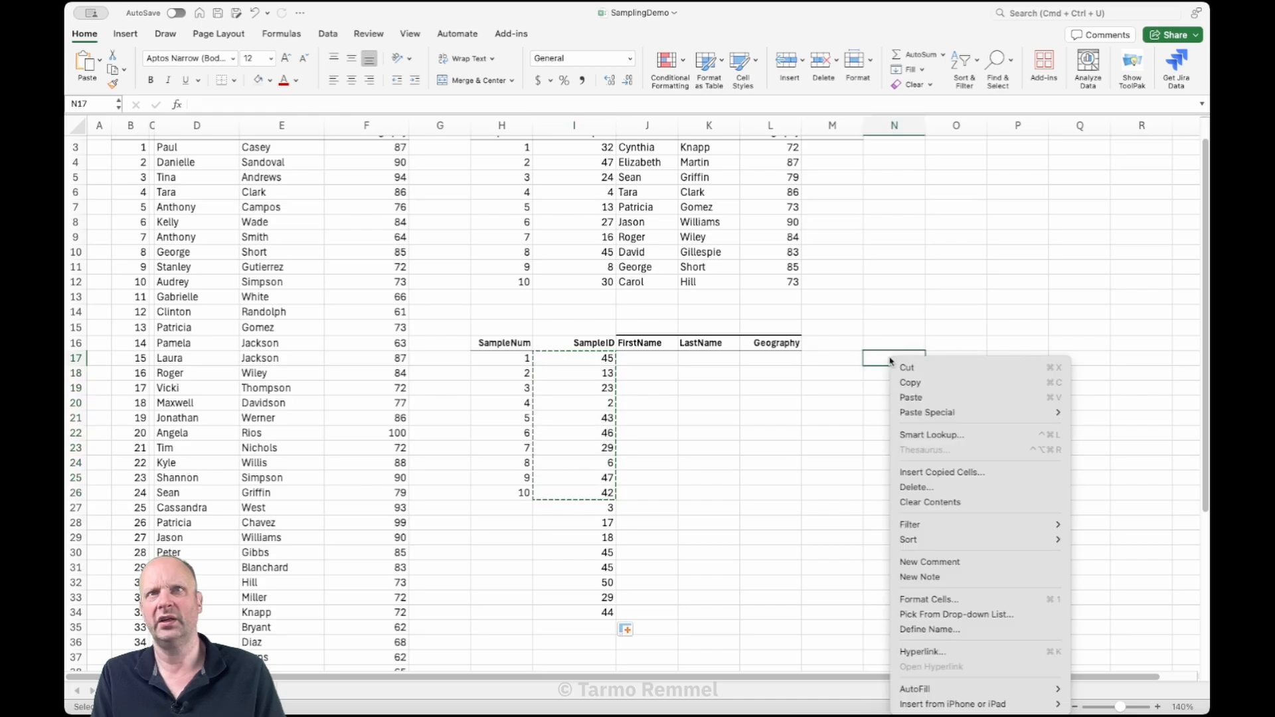
mouse_move(1010, 413)
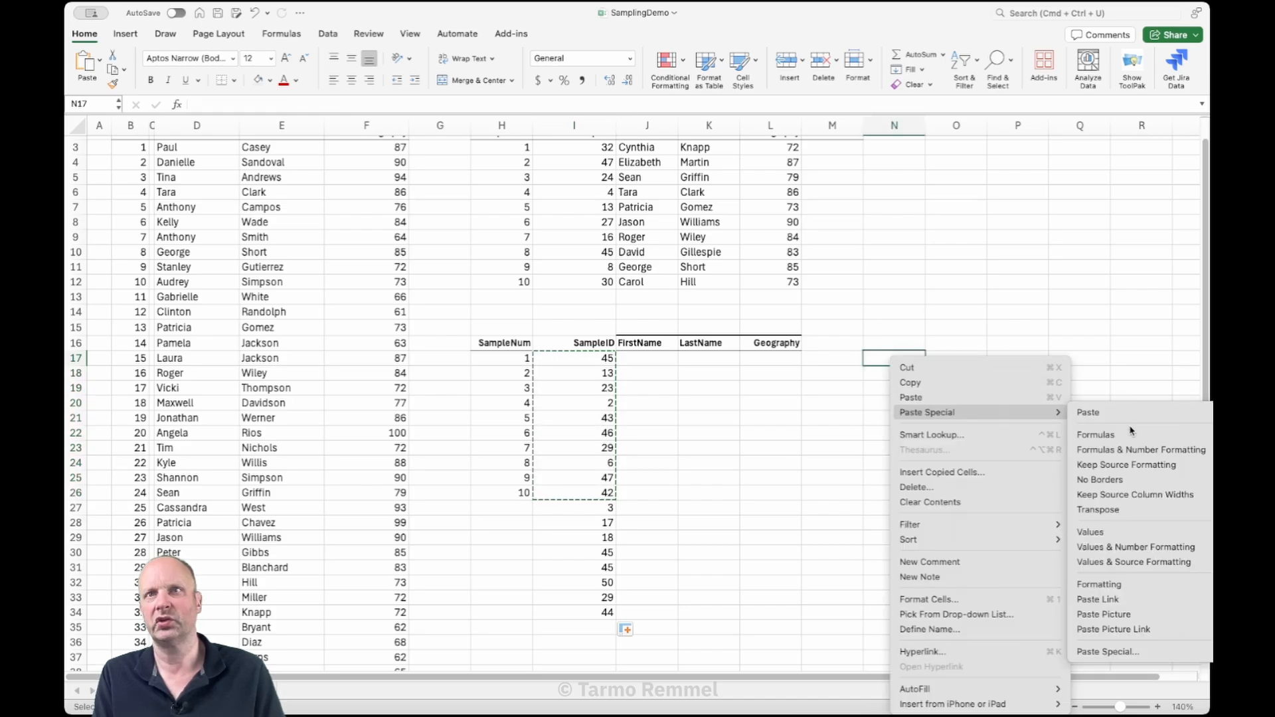
left_click(1128, 532)
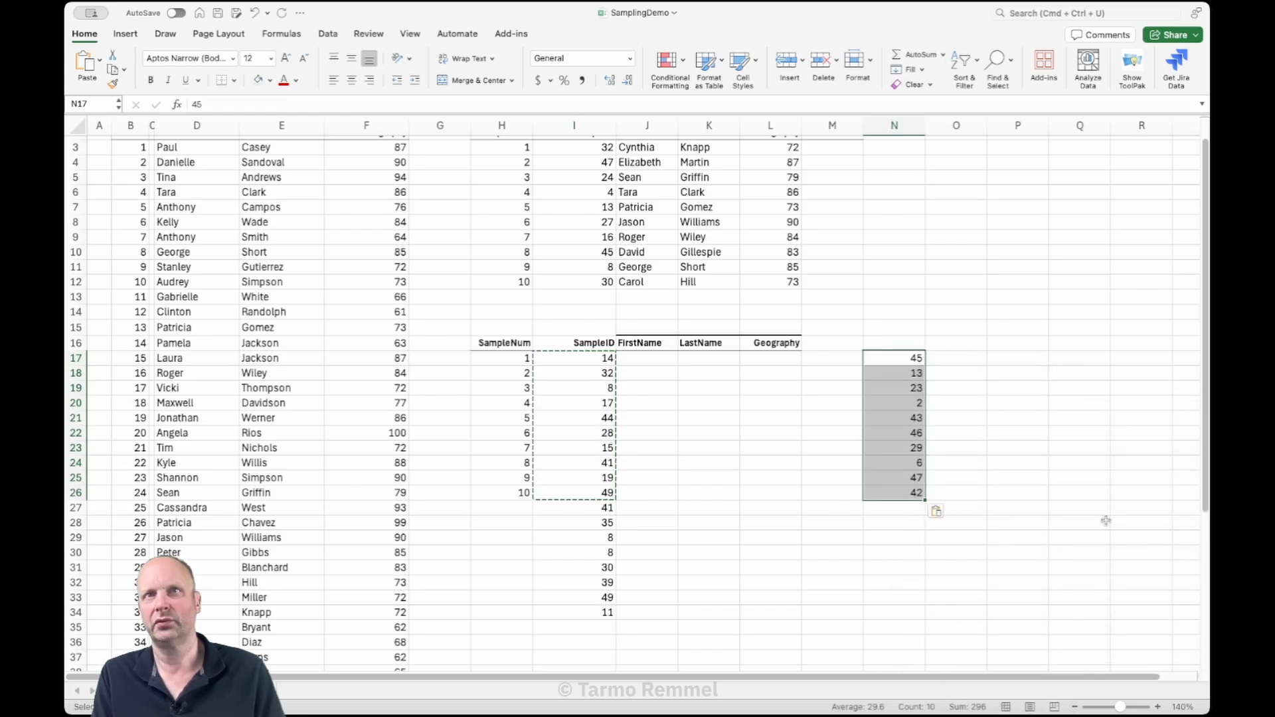
Clear the RANDBETWEEN formulas in I17:I34 and move the fixed IDs from N17:N26 into I17:I26.
left_click_drag(585, 362, 610, 612)
key("Delete")
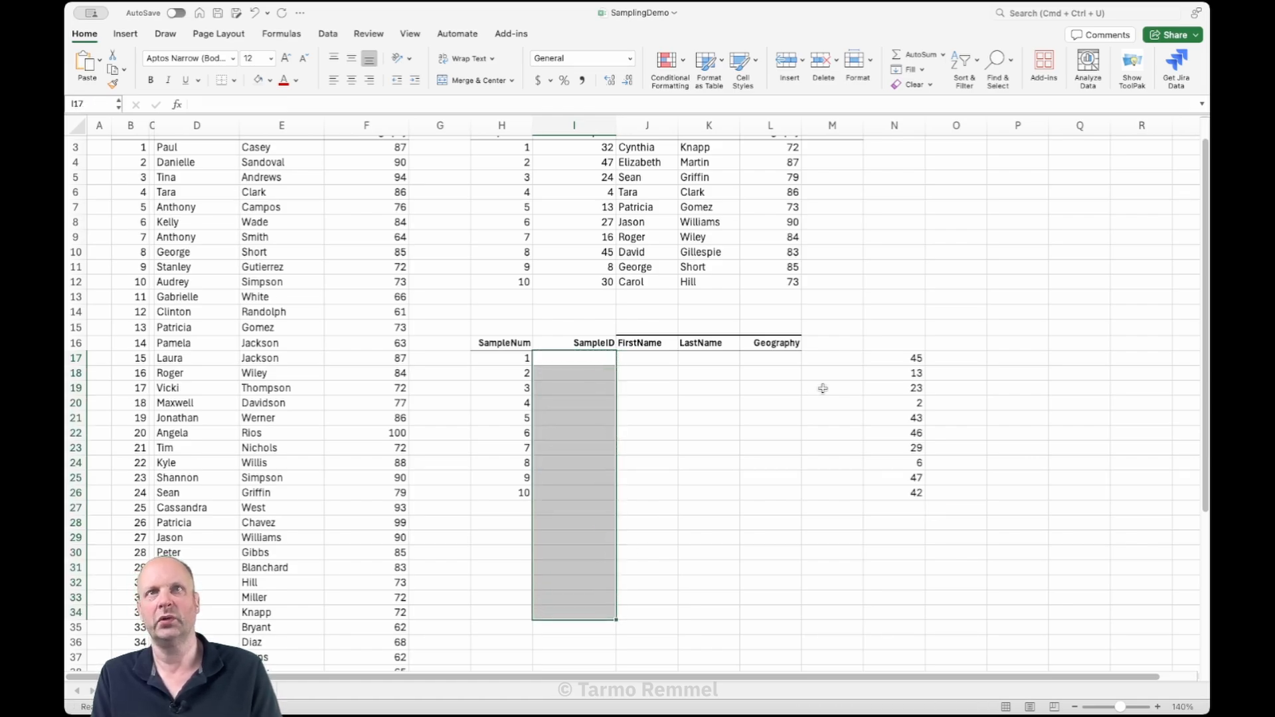
left_click_drag(903, 359, 599, 500)
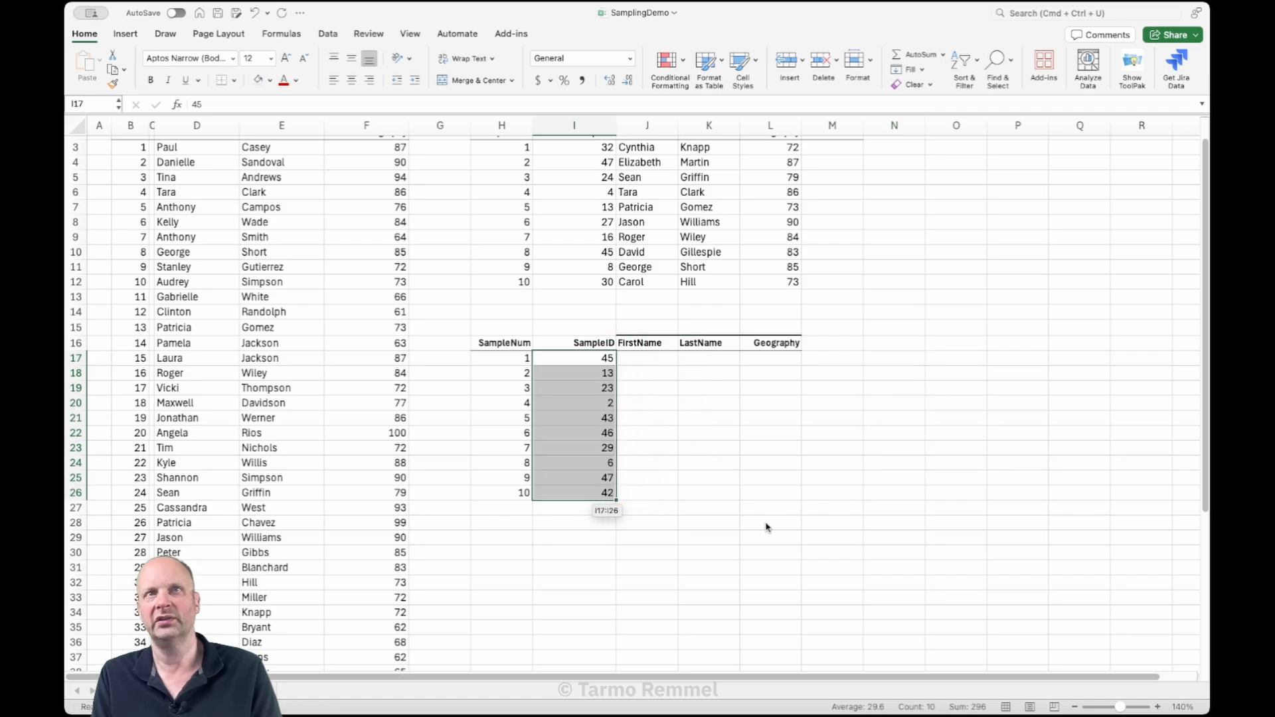
left_click(761, 529)
left_click_drag(628, 366, 797, 497)
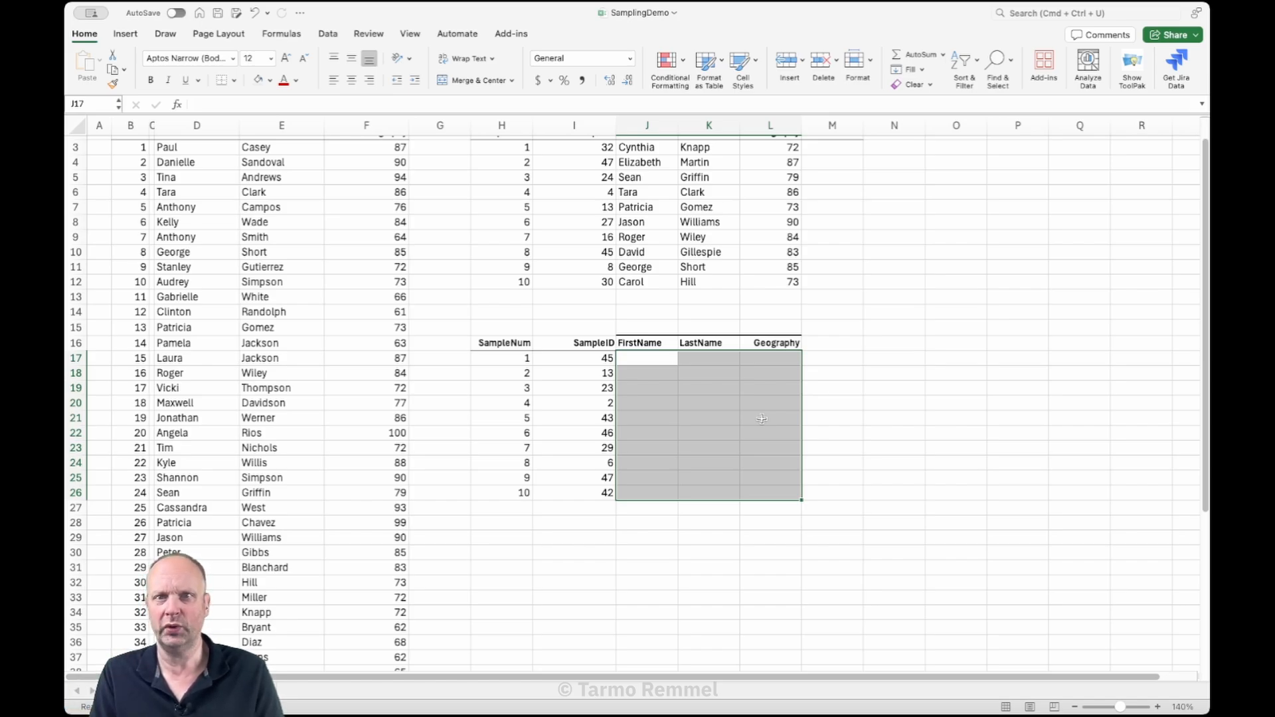
left_click(835, 359)
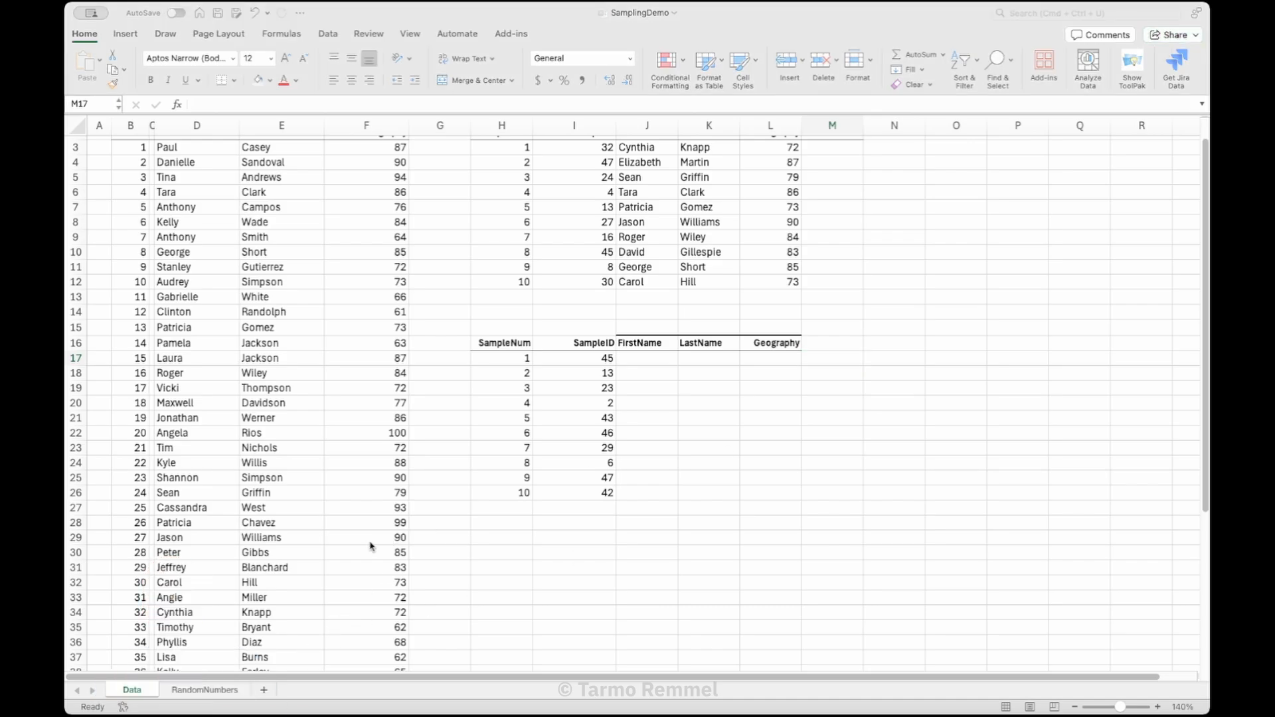
Go to the RandomNumbers sheet and delete the yellow text box with the web address covering the random digits table.
left_click(205, 692)
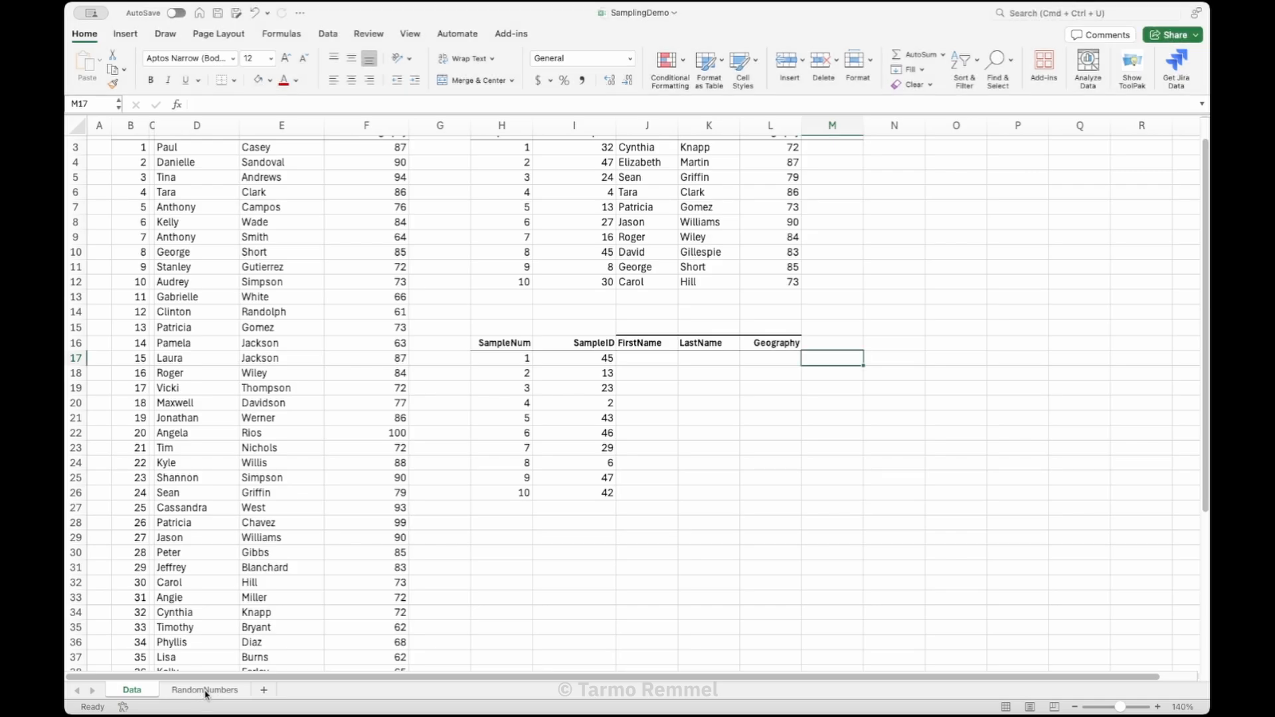
left_click(206, 691)
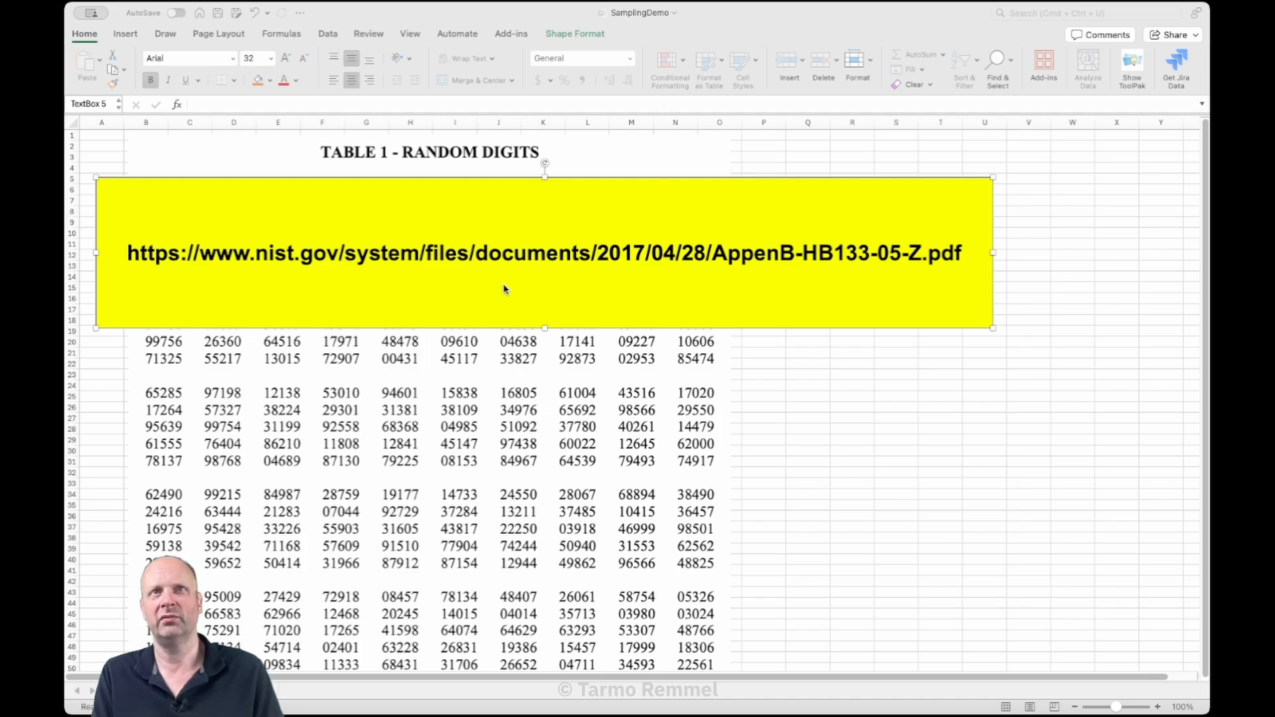
left_click(760, 329)
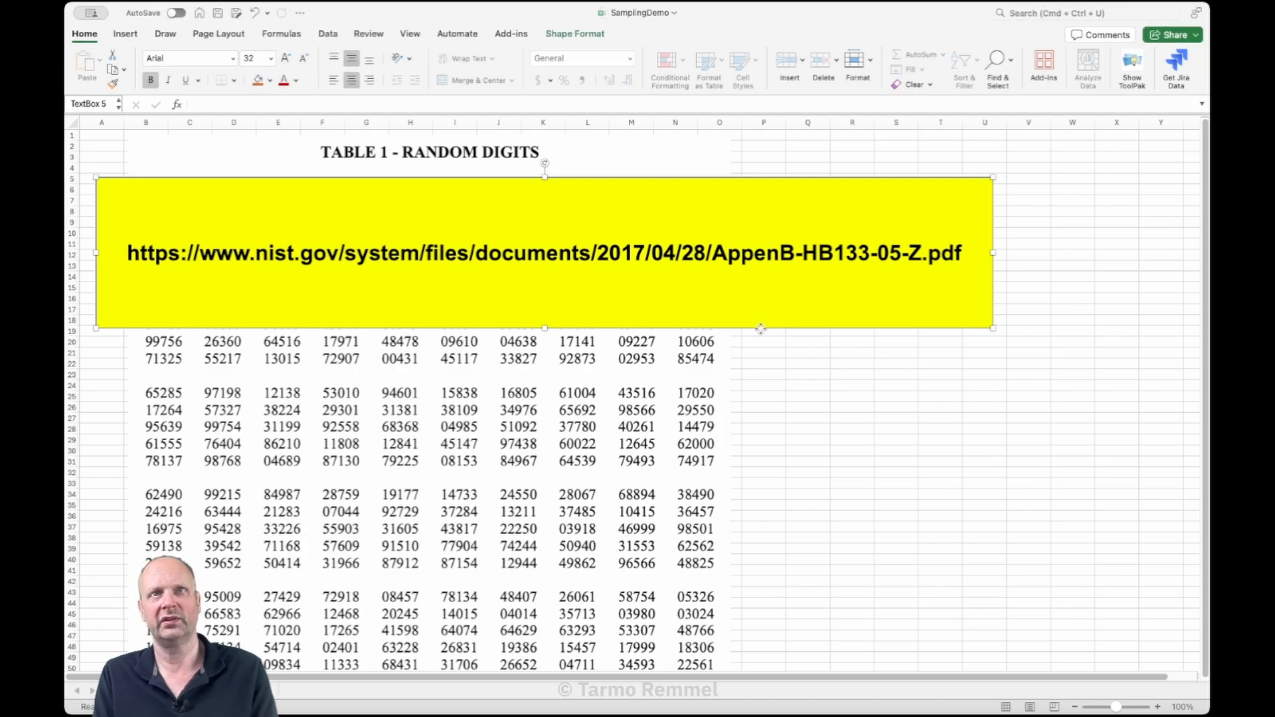
key("Delete")
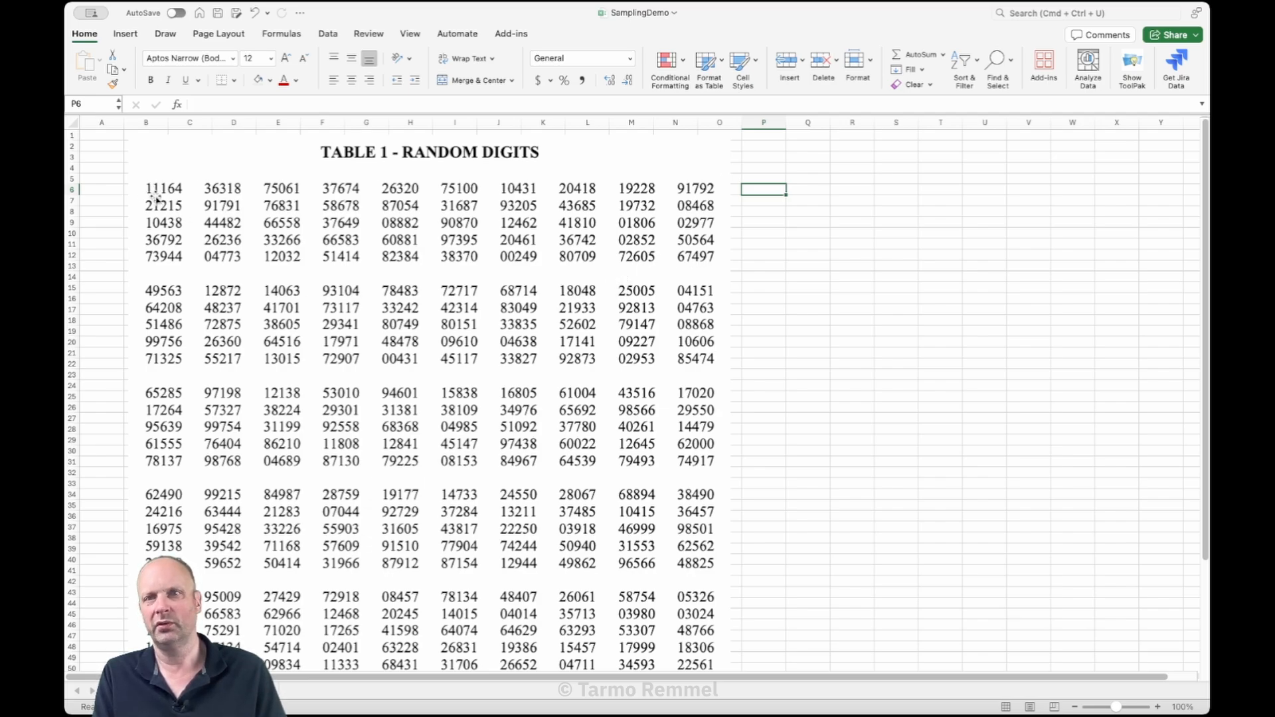
Clear the sample IDs in I17:I26 of the Data sheet and enter 11 as the first sample ID in I17.
key("ctrl+Page_Down")
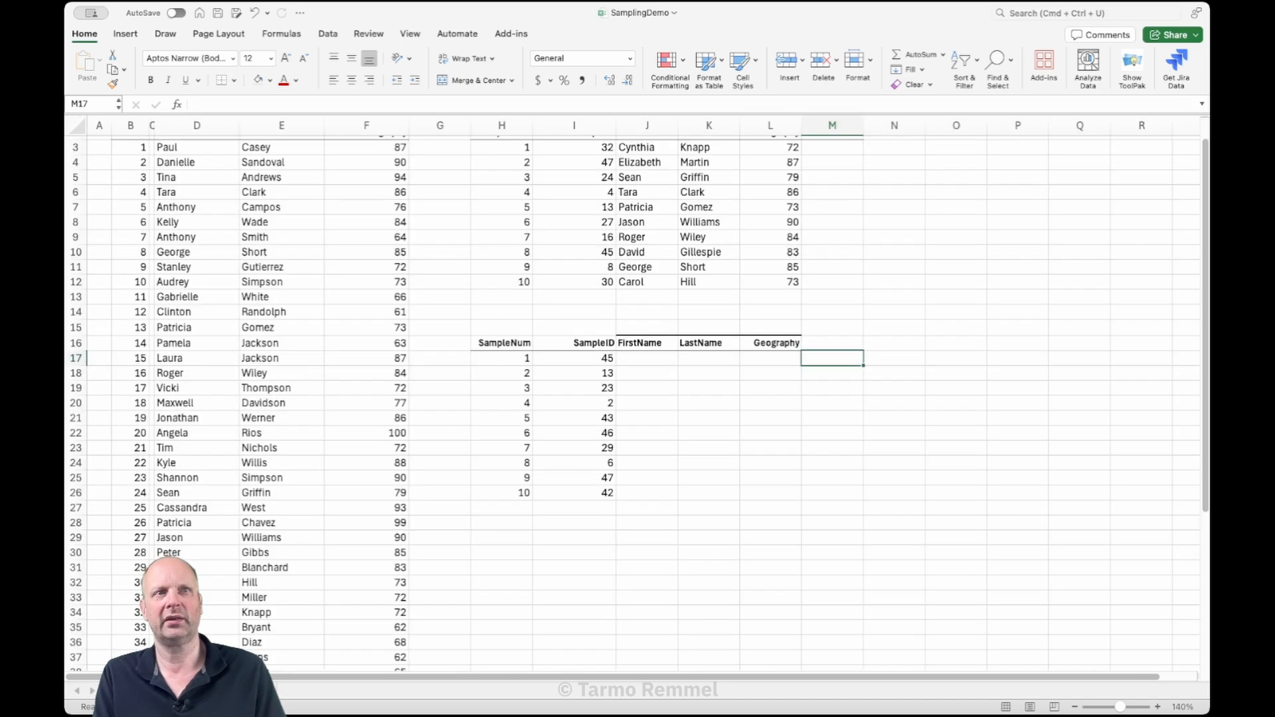
left_click(578, 360)
left_click_drag(578, 360, 581, 493)
key("Delete")
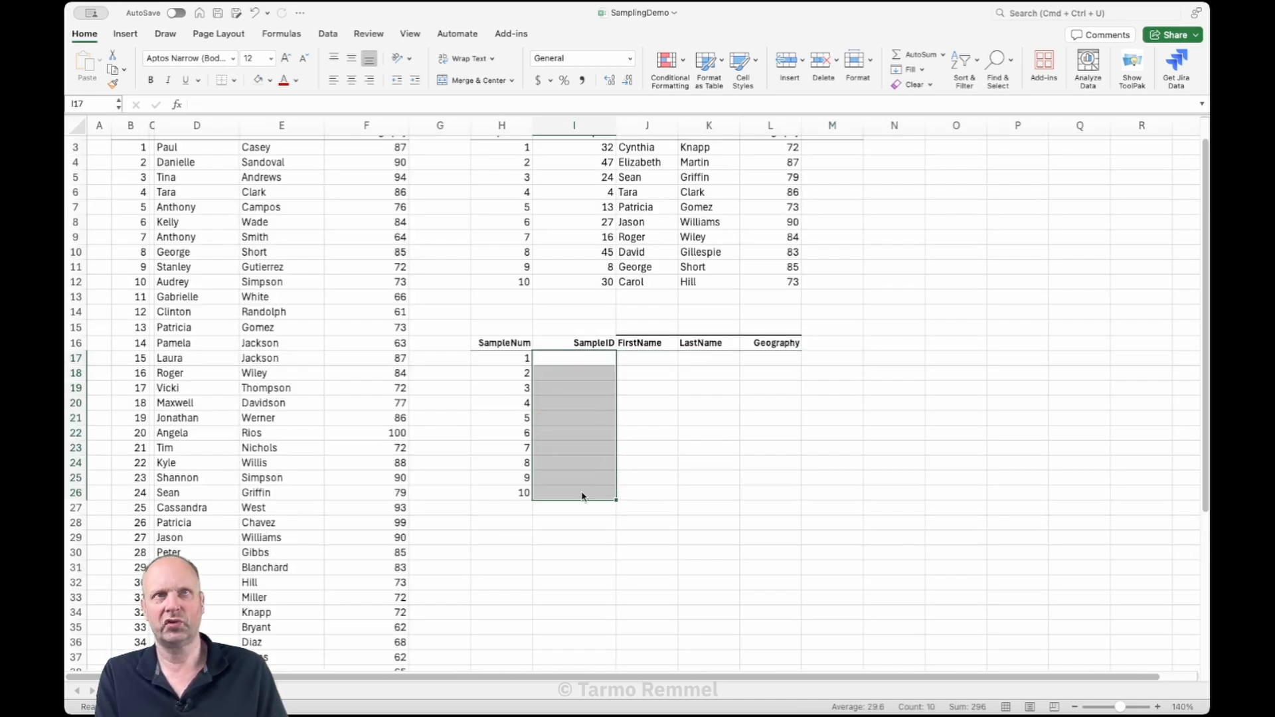
left_click(581, 360)
type("11")
left_click(630, 399)
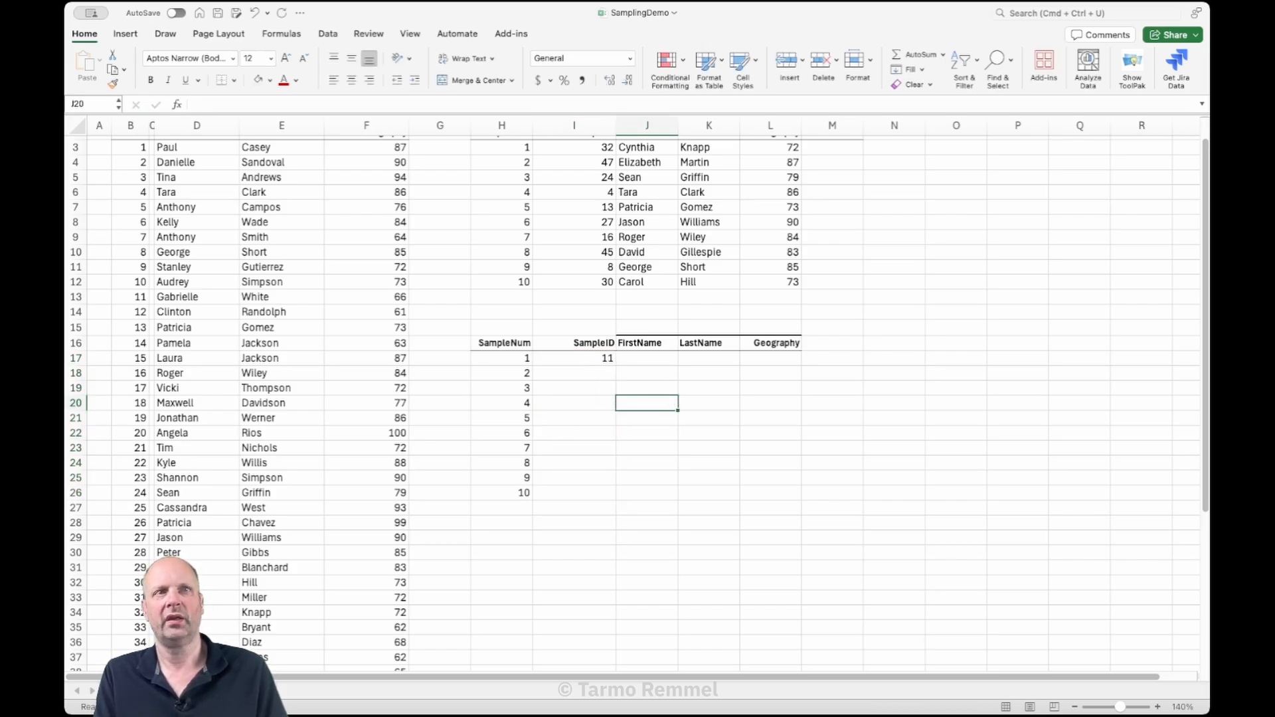
Consult the random digits table for the next two-digit ID and enter 36 in I18 of the Data sheet.
left_click(199, 691)
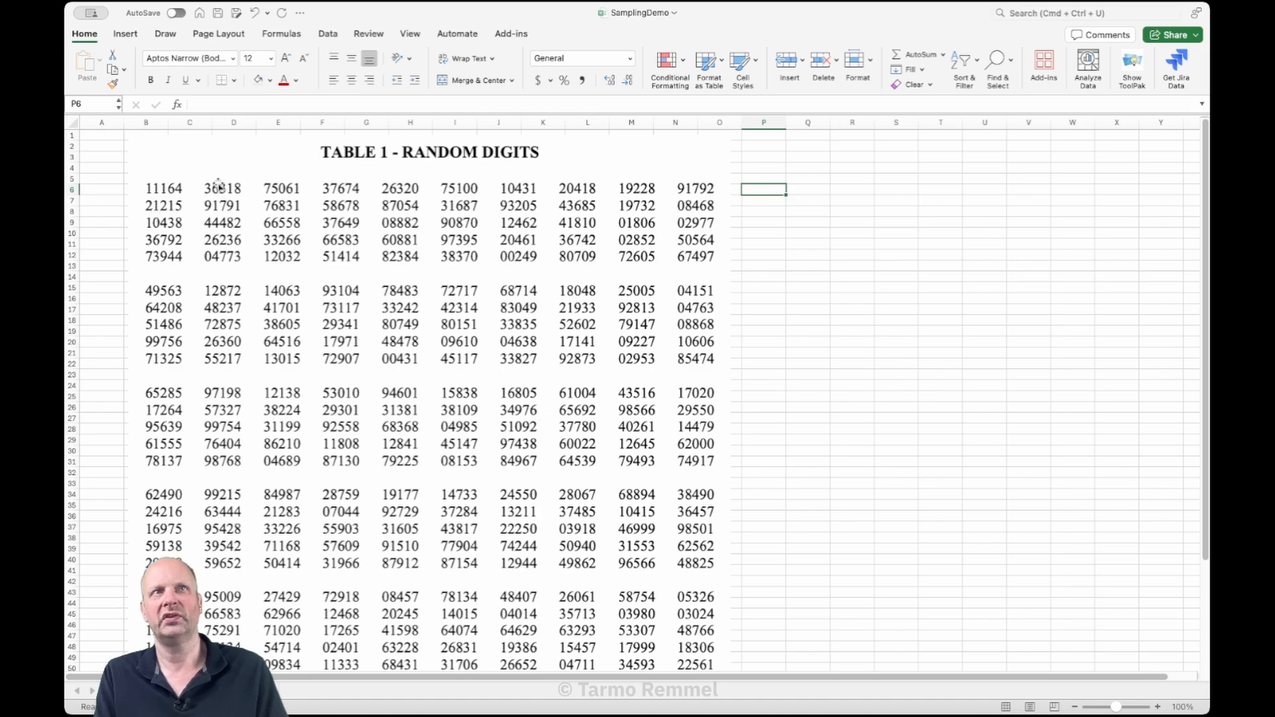
left_click(146, 691)
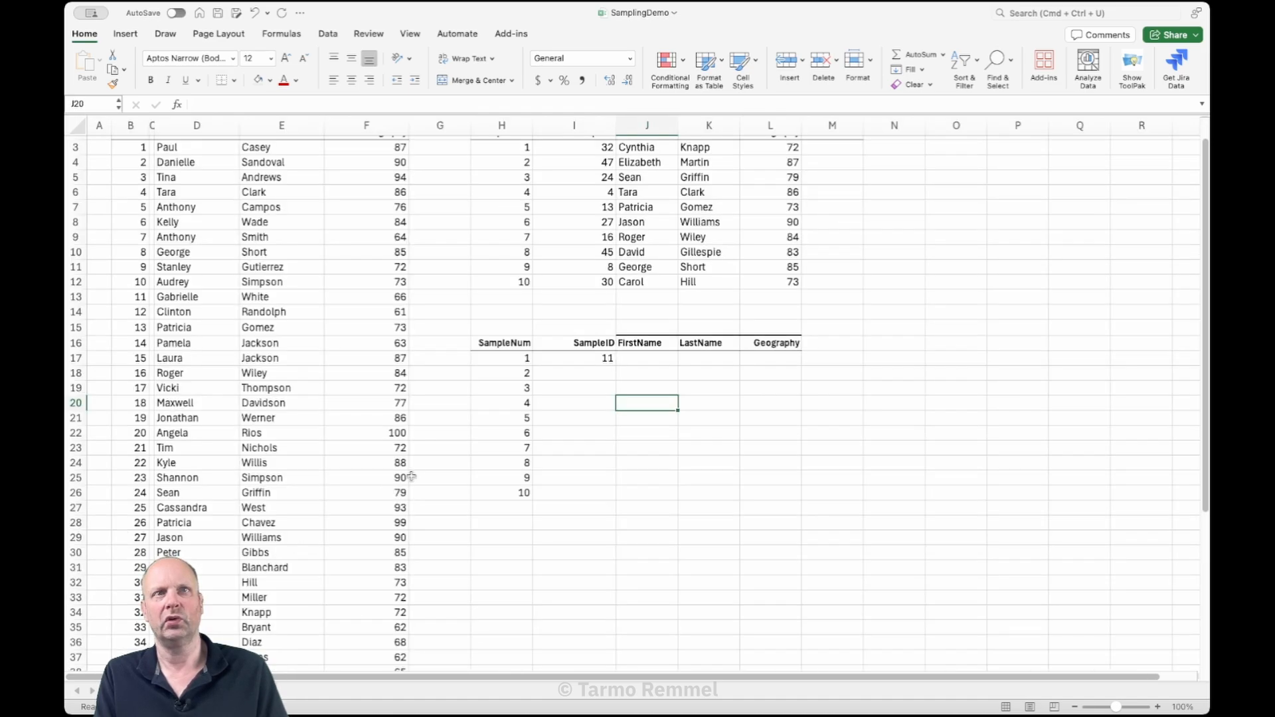
left_click(582, 377)
type("36")
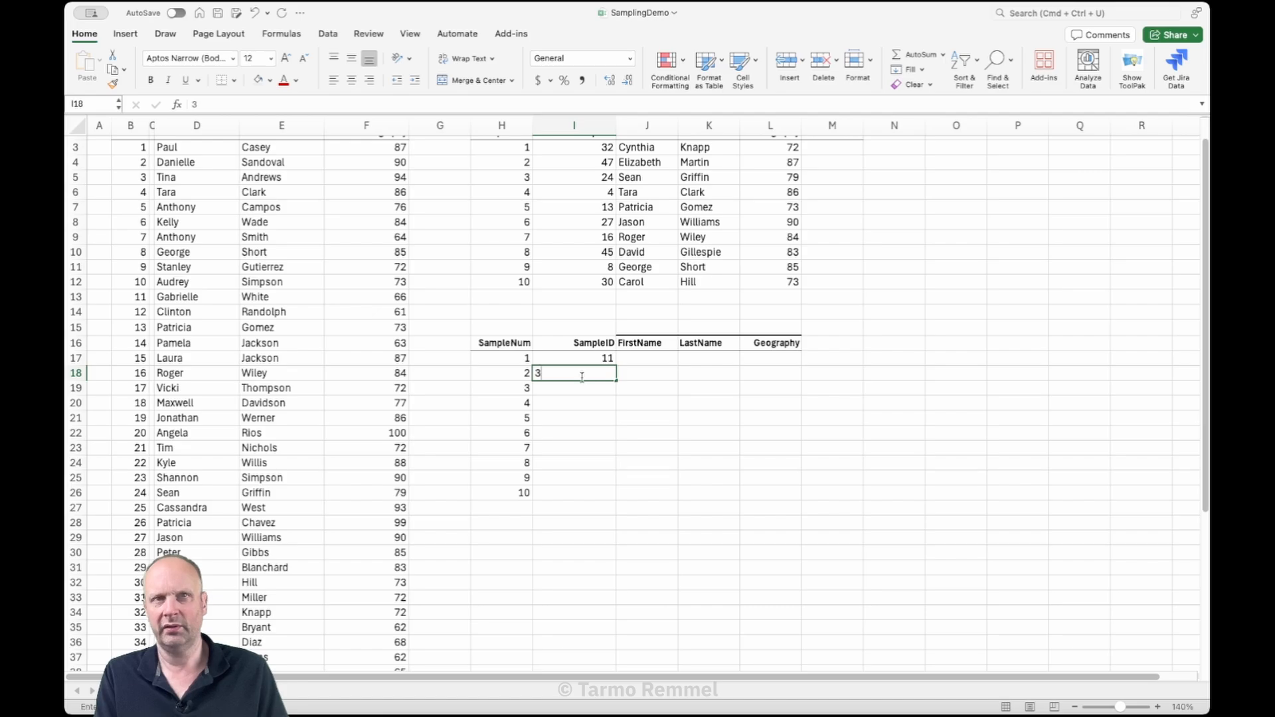
key("Return")
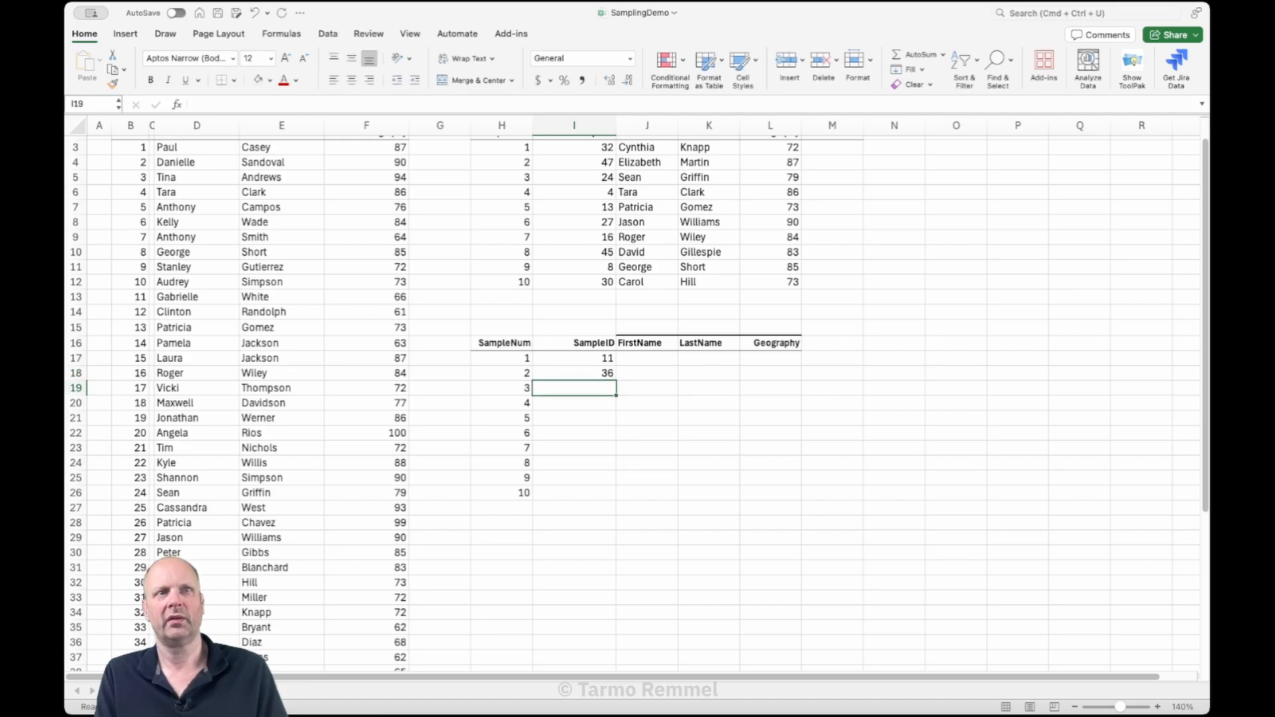
Check the random digits table for further valid IDs and enter 37 in I19 and 26 in I20 of the Data sheet.
left_click(199, 691)
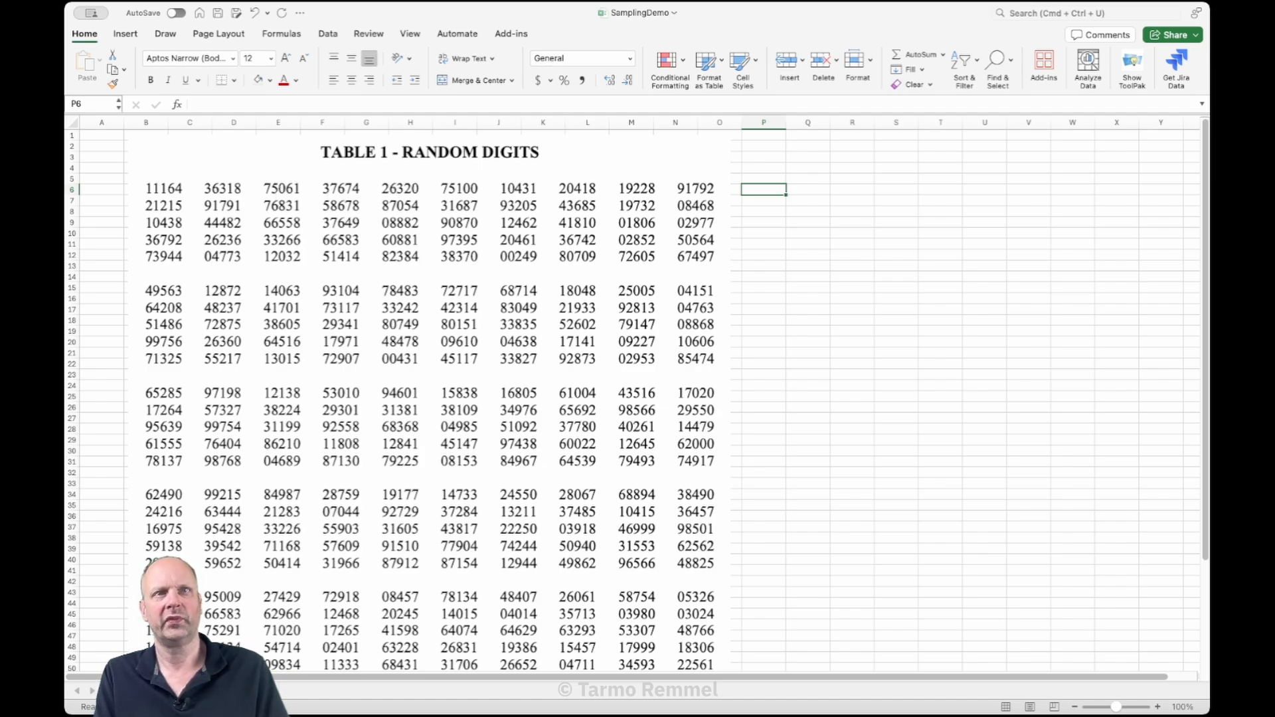
key("ctrl+Page_Down")
type("37")
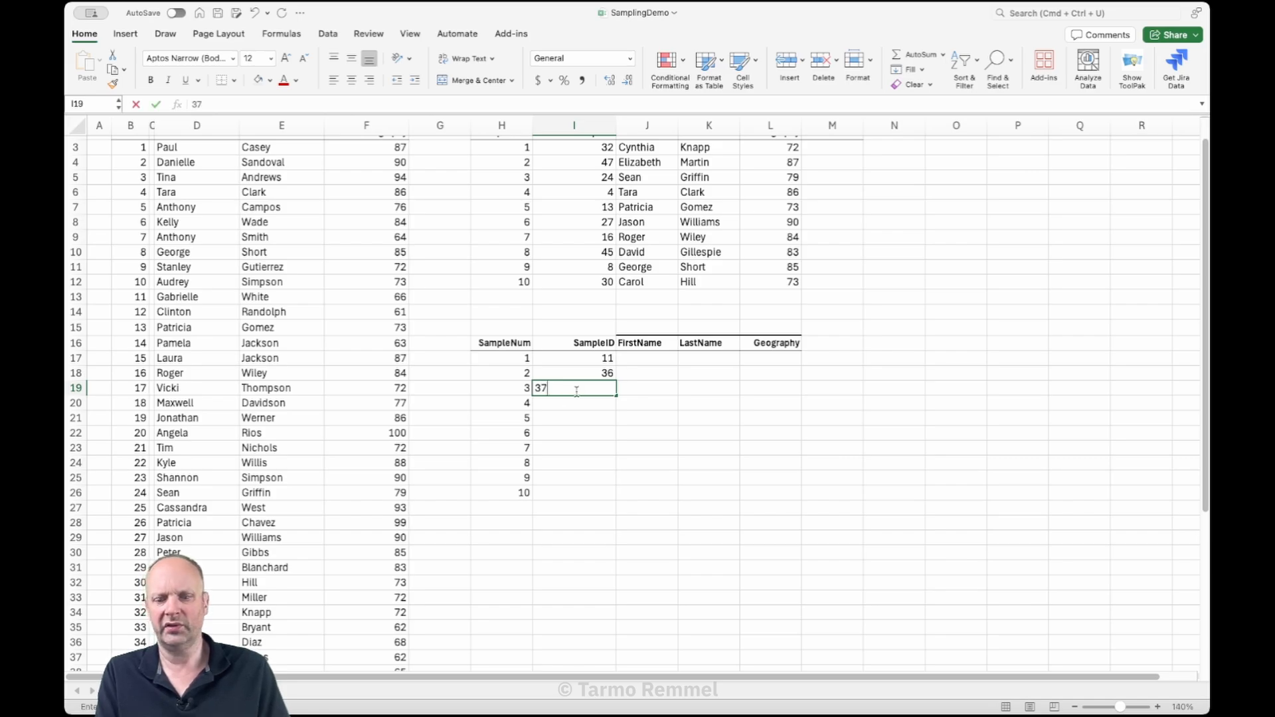
key("Return")
type("26")
key("Return")
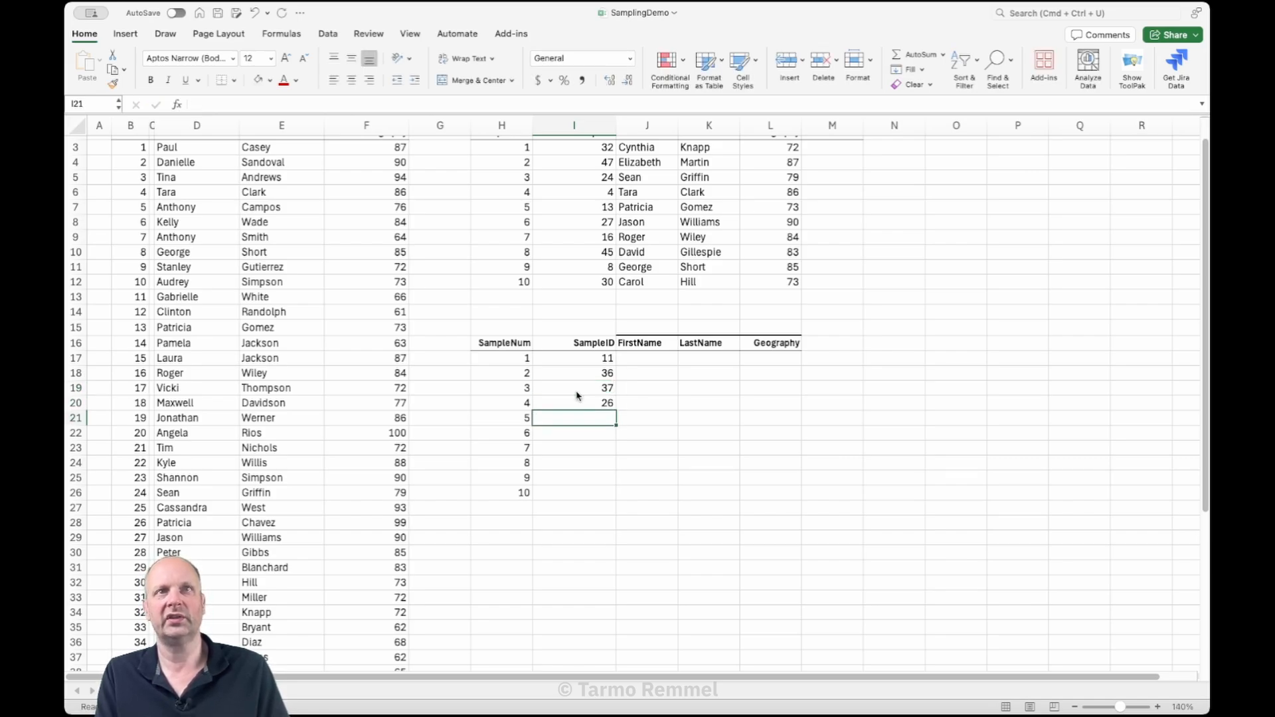
left_click(585, 493)
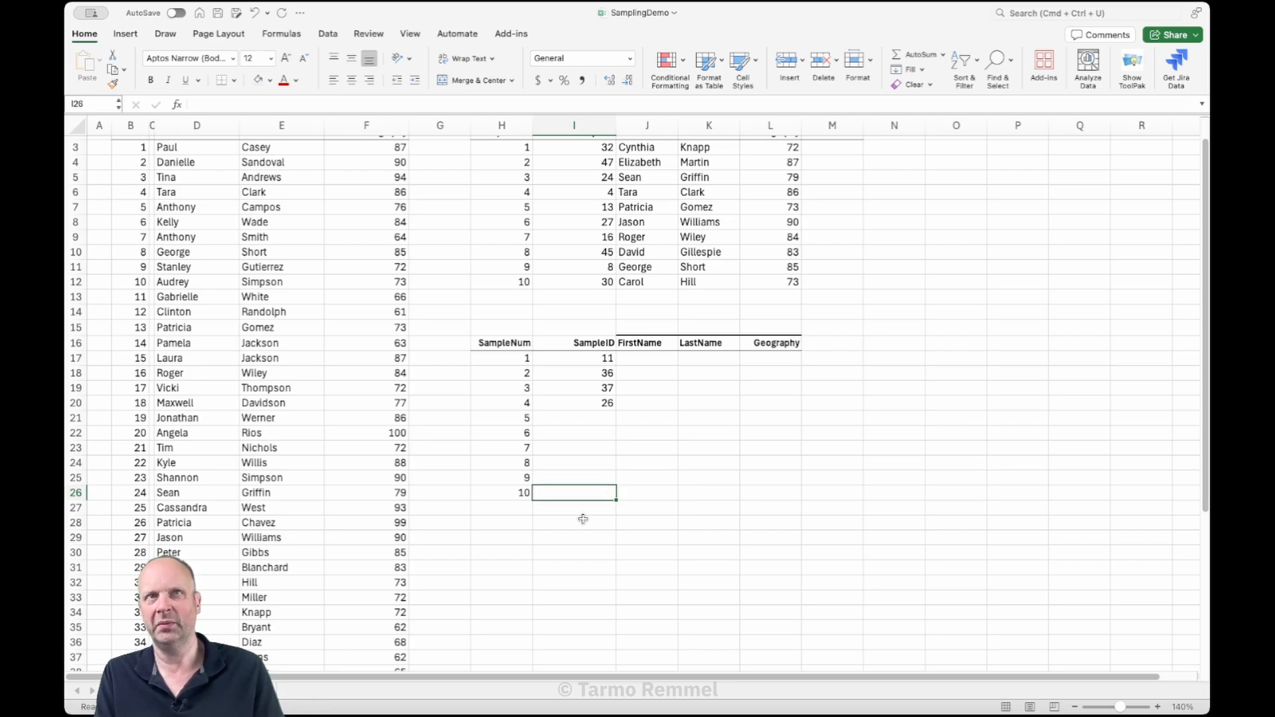
left_click_drag(638, 359, 779, 503)
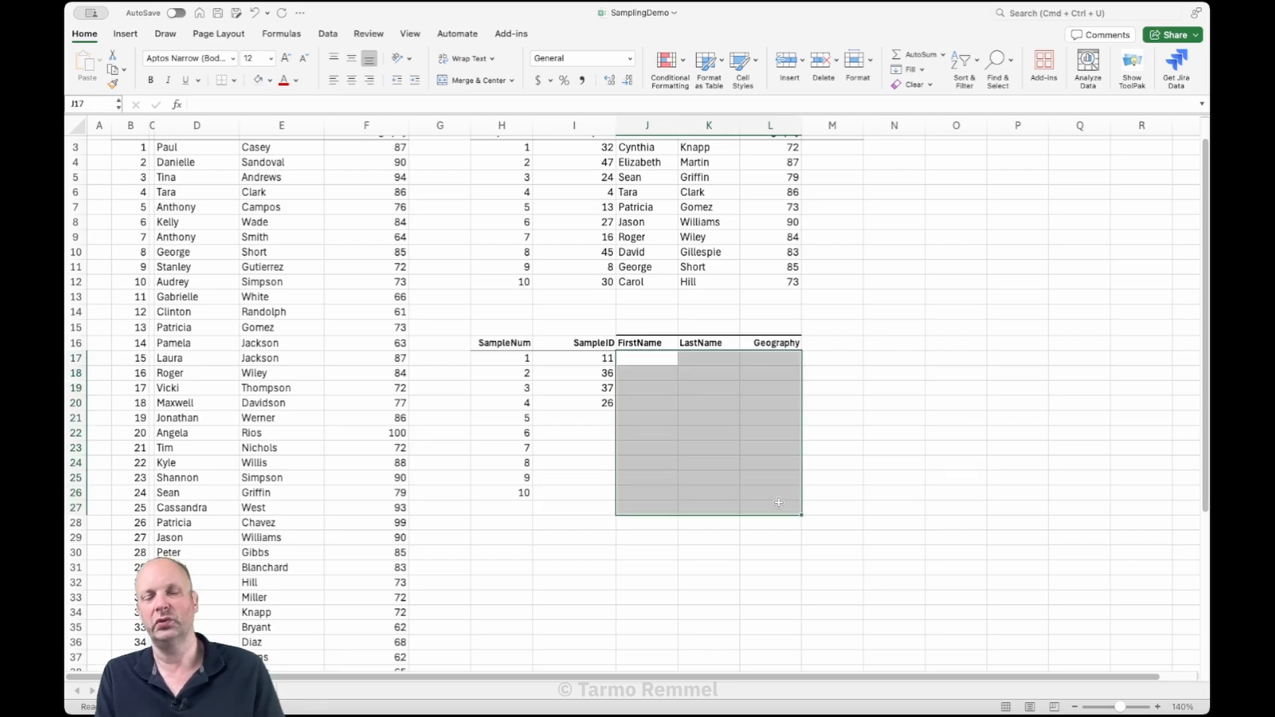